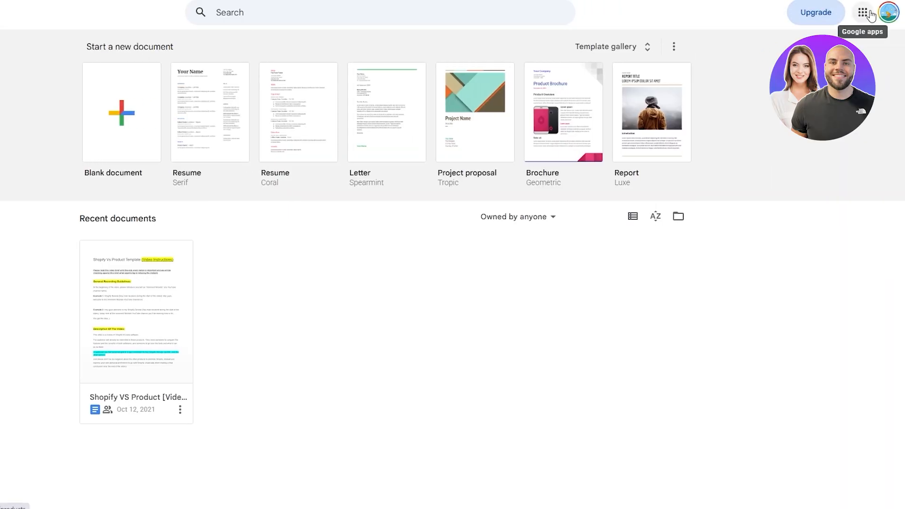
# Look through the Google apps launcher for the Docs app and close the launcher
pyautogui.click(863, 14)
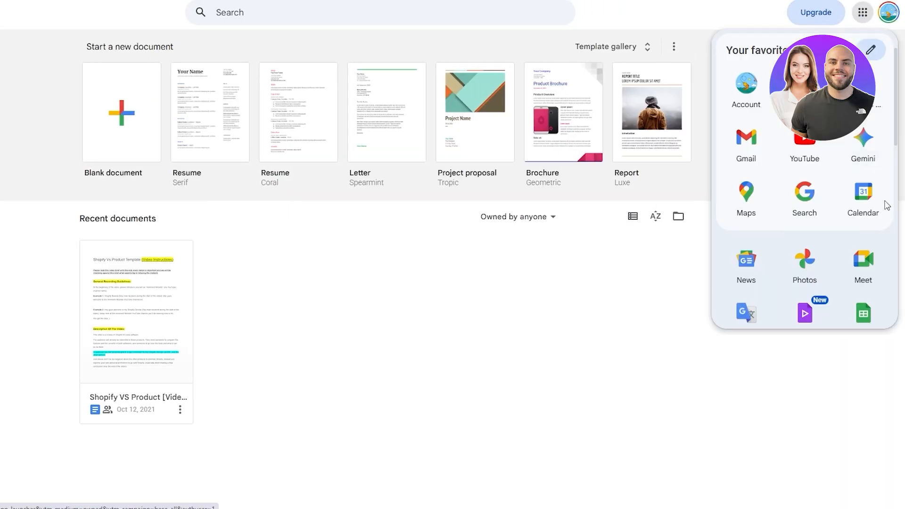
pyautogui.scroll(-2, 885, 198)
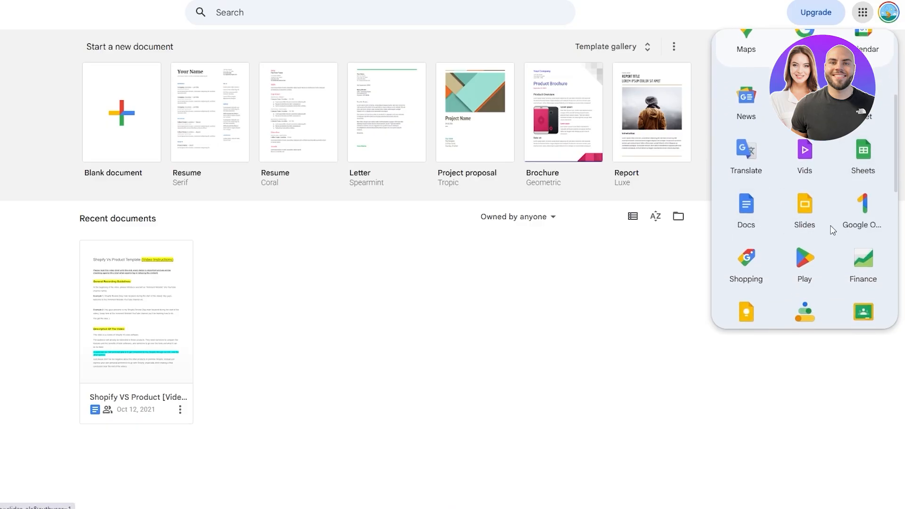
pyautogui.scroll(-4, 857, 216)
pyautogui.scroll(2, 856, 216)
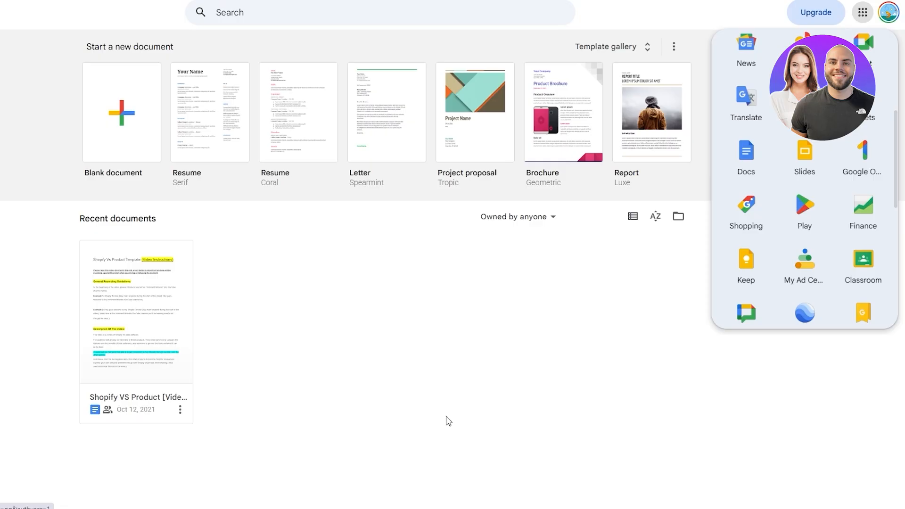
pyautogui.click(862, 14)
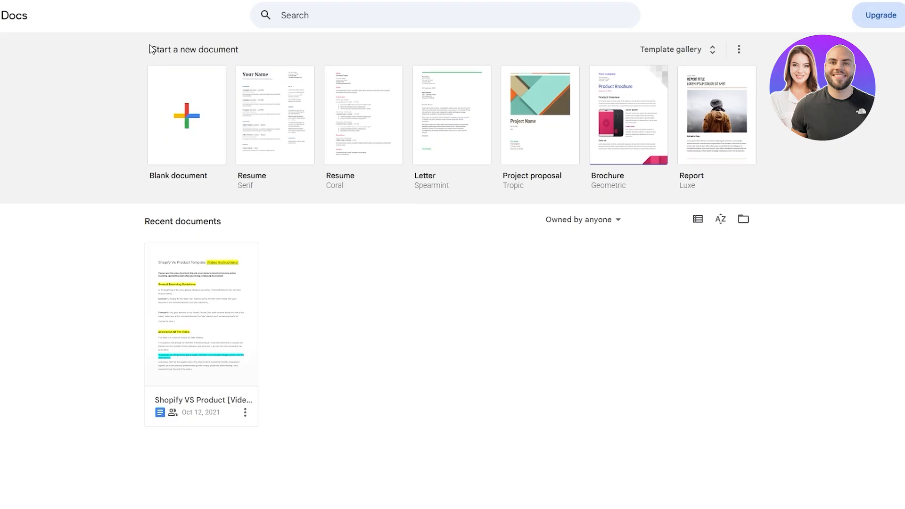
pyautogui.moveTo(149, 48); pyautogui.dragTo(249, 48)
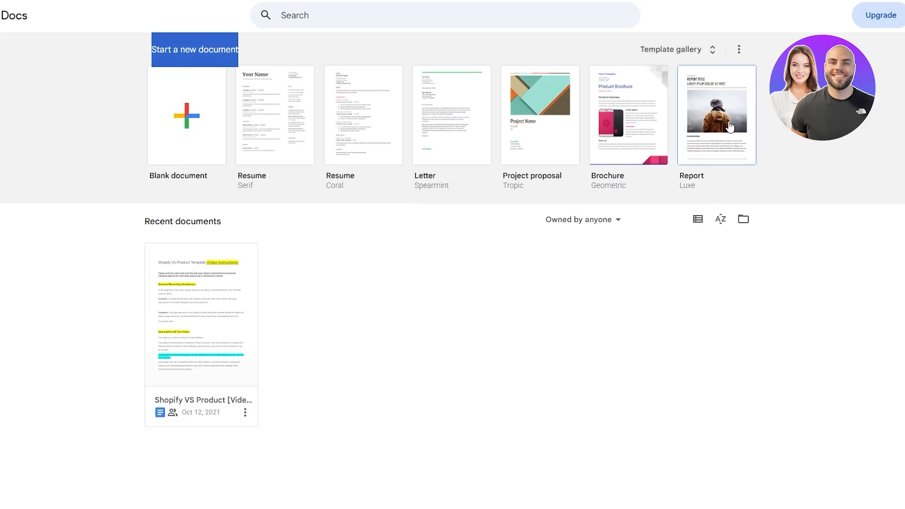
pyautogui.moveTo(141, 228); pyautogui.dragTo(239, 229)
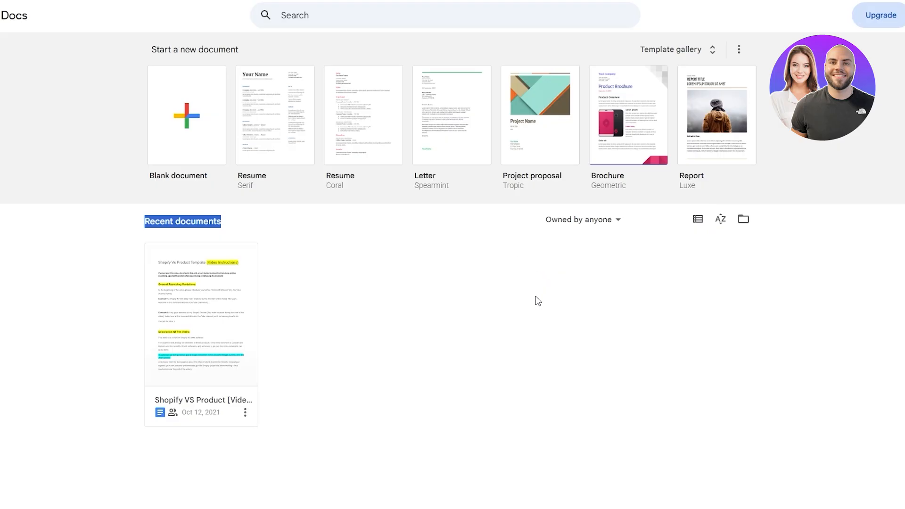
# Try the ownership filters on the recent documents, including Owned by me and Not owned by me, ending on Owned by anyone
pyautogui.click(614, 221)
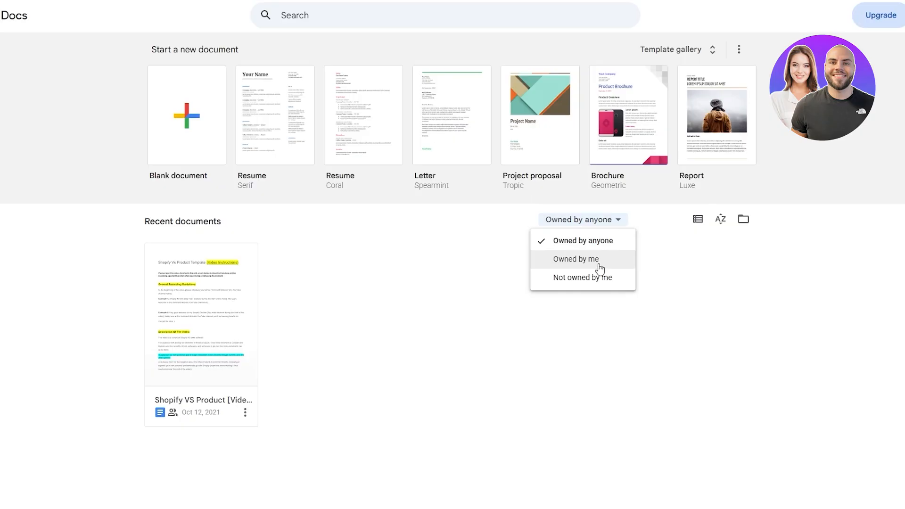
pyautogui.click(583, 281)
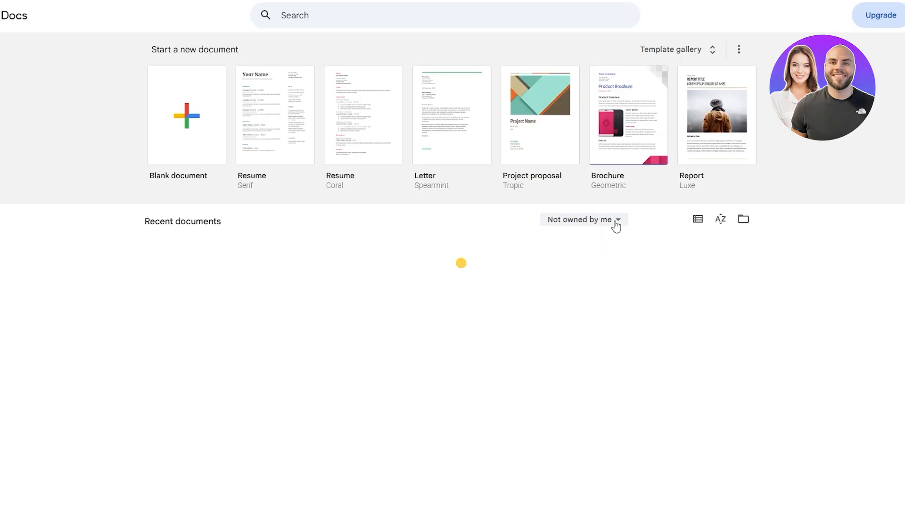
pyautogui.click(597, 225)
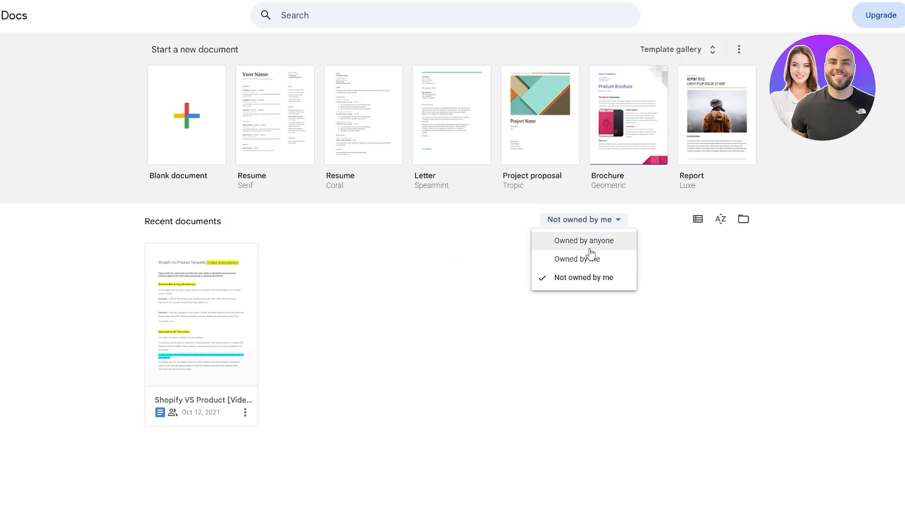
pyautogui.click(584, 259)
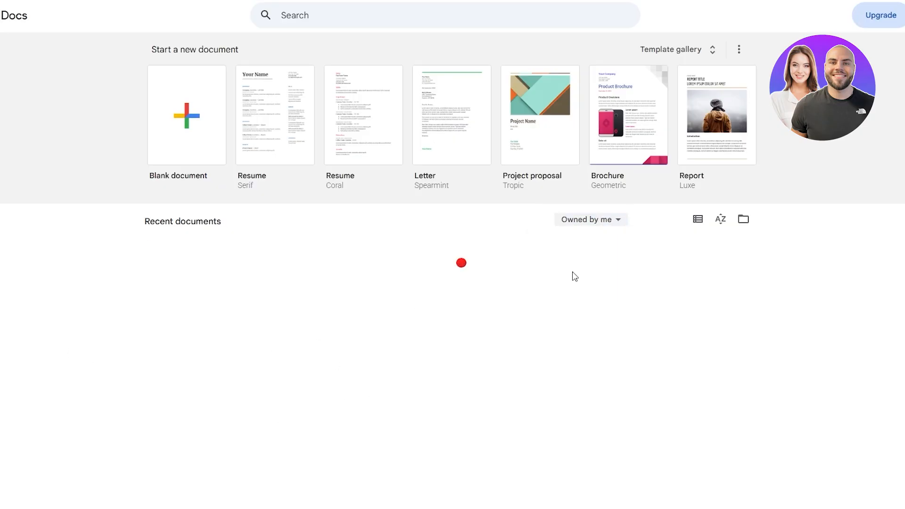
pyautogui.click(603, 230)
pyautogui.click(586, 244)
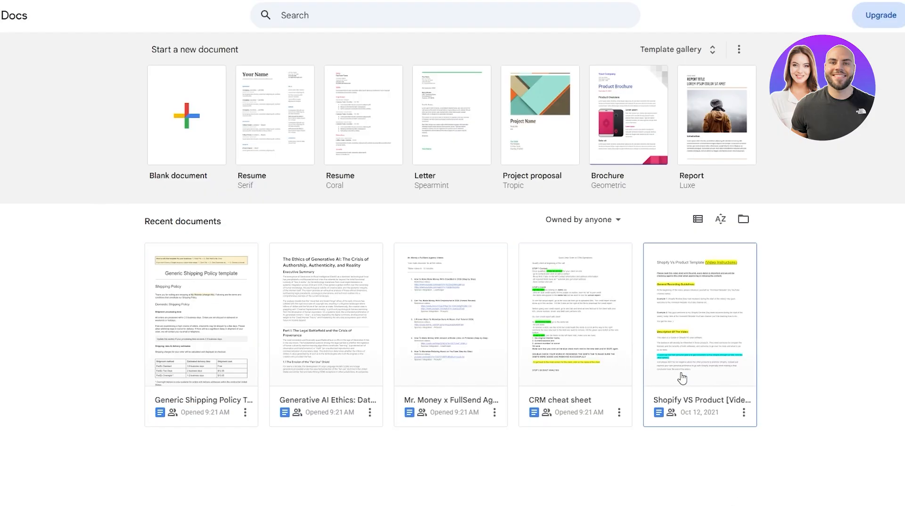
pyautogui.click(594, 228)
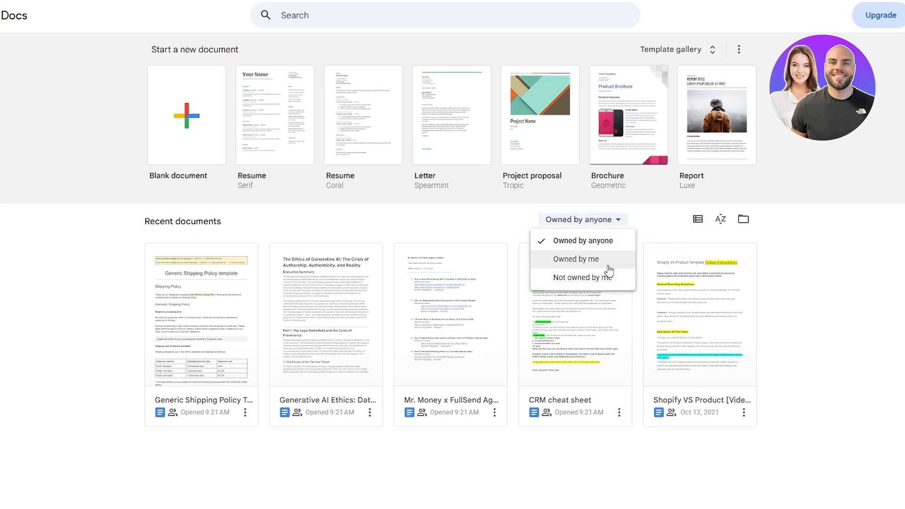
pyautogui.click(609, 270)
pyautogui.click(605, 226)
pyautogui.click(602, 281)
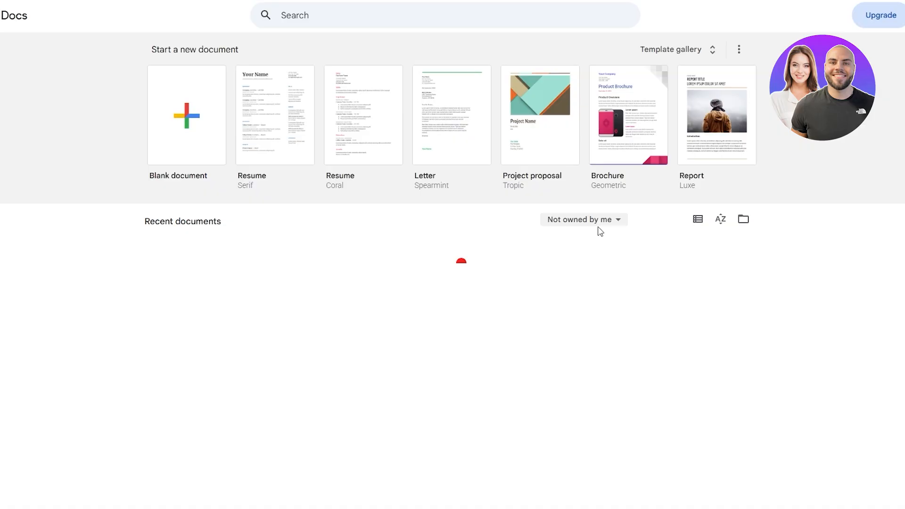
pyautogui.click(608, 219)
pyautogui.click(602, 239)
# Show the recent documents in list view and sort them by title
pyautogui.click(698, 221)
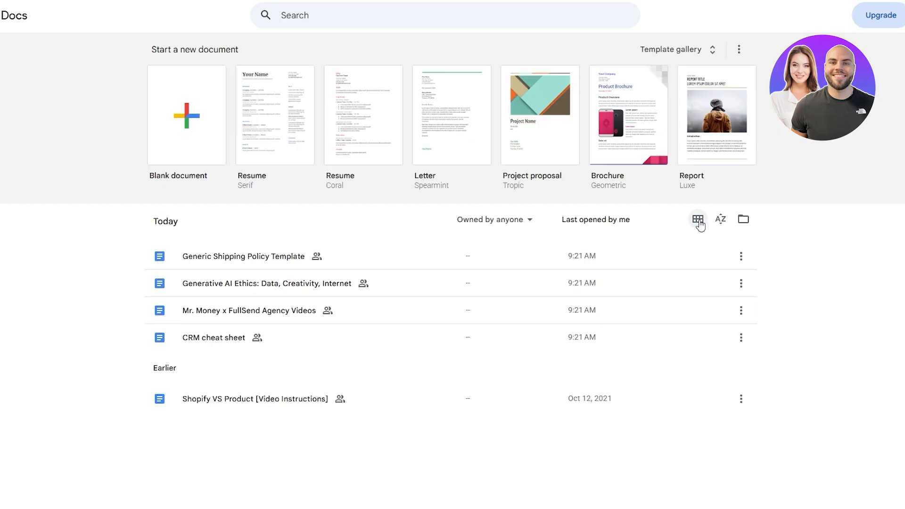
pyautogui.click(698, 221)
pyautogui.click(698, 221)
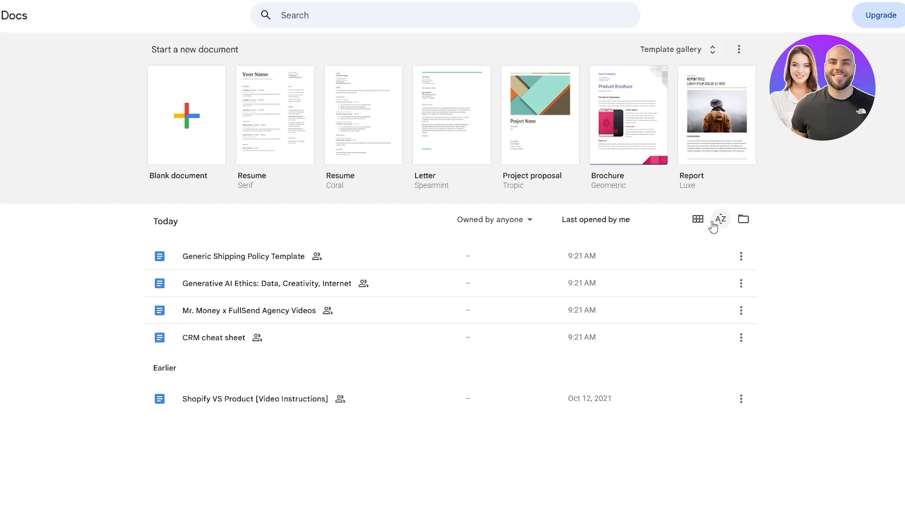
pyautogui.click(712, 225)
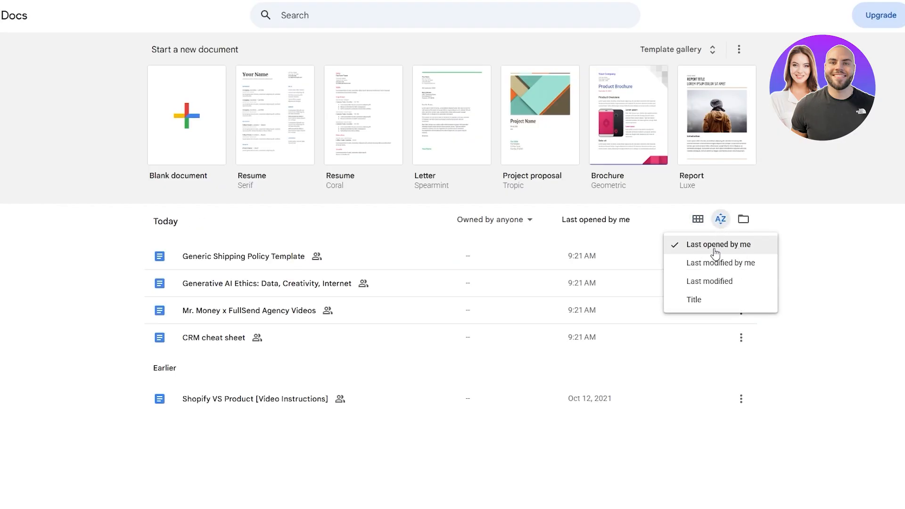
pyautogui.click(716, 302)
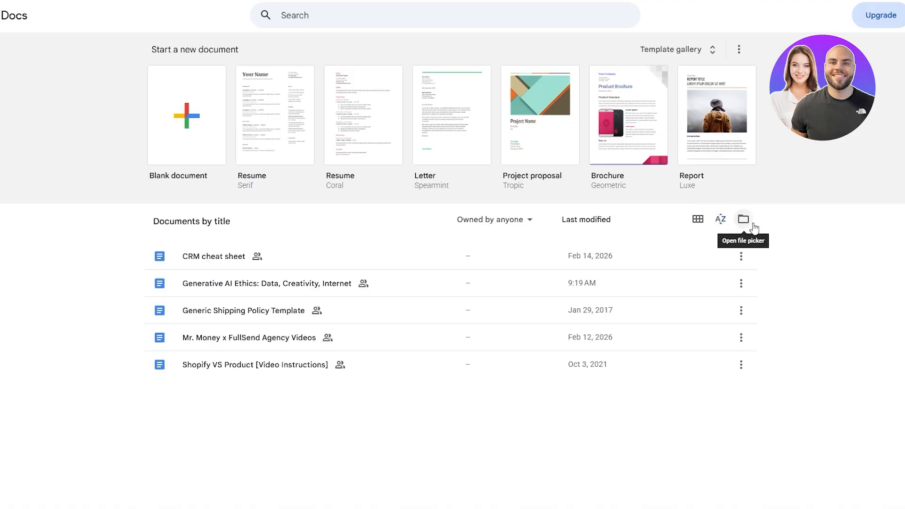
# Look through the file picker's sections, including My Drive, Shared with me, Computers, Upload and Recent, and close it without opening a file
pyautogui.click(753, 225)
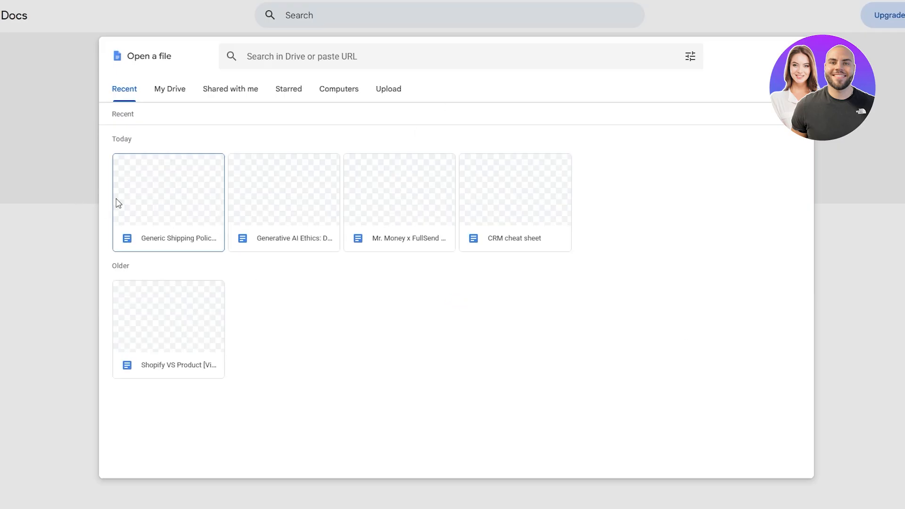
pyautogui.click(169, 91)
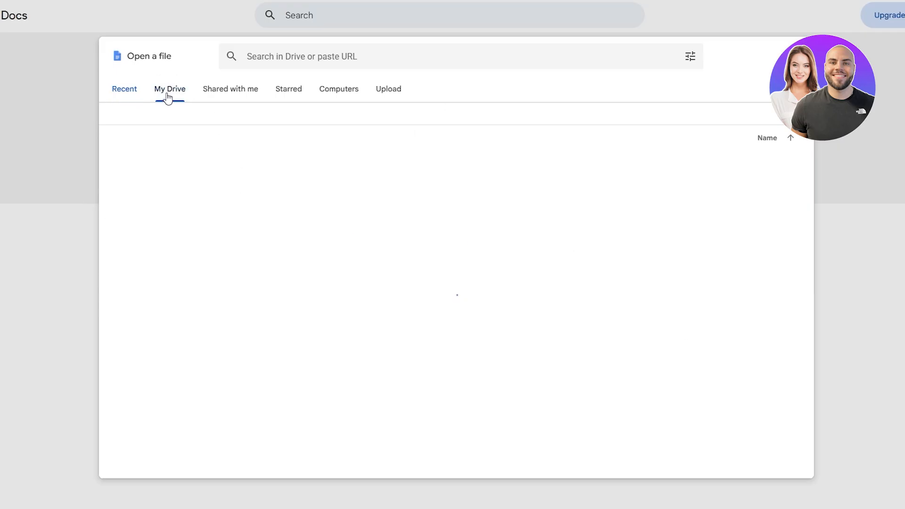
pyautogui.click(251, 93)
pyautogui.click(338, 93)
pyautogui.click(386, 95)
pyautogui.click(144, 94)
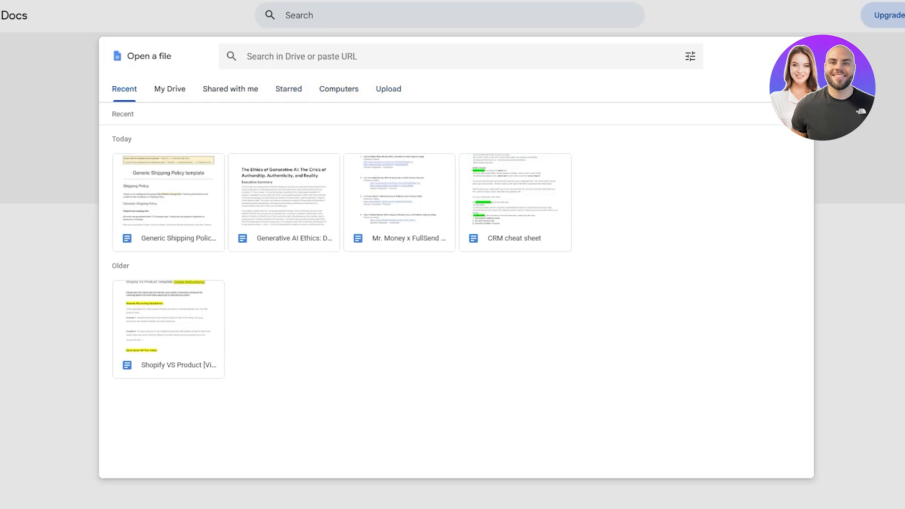
pyautogui.press('Escape')
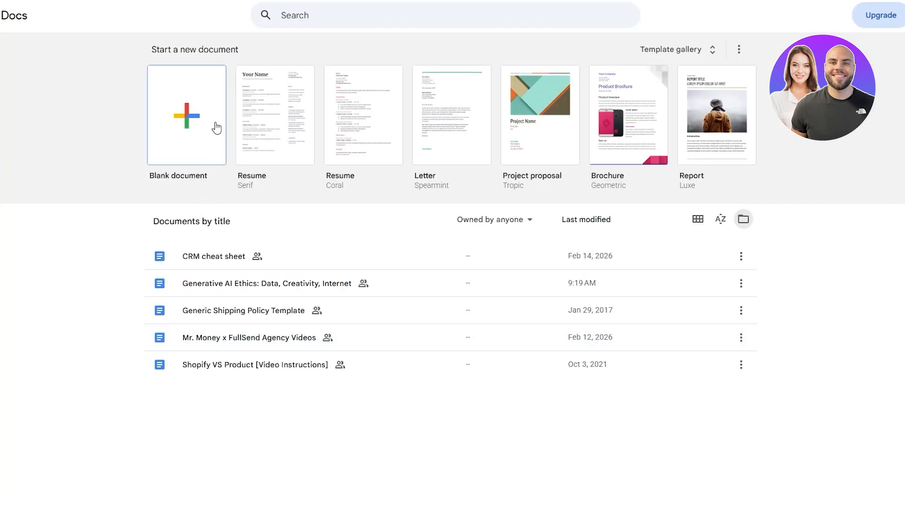
# Examine the template gallery's categories from Resumes and Letters through Education, and return to the Docs home page
pyautogui.click(715, 57)
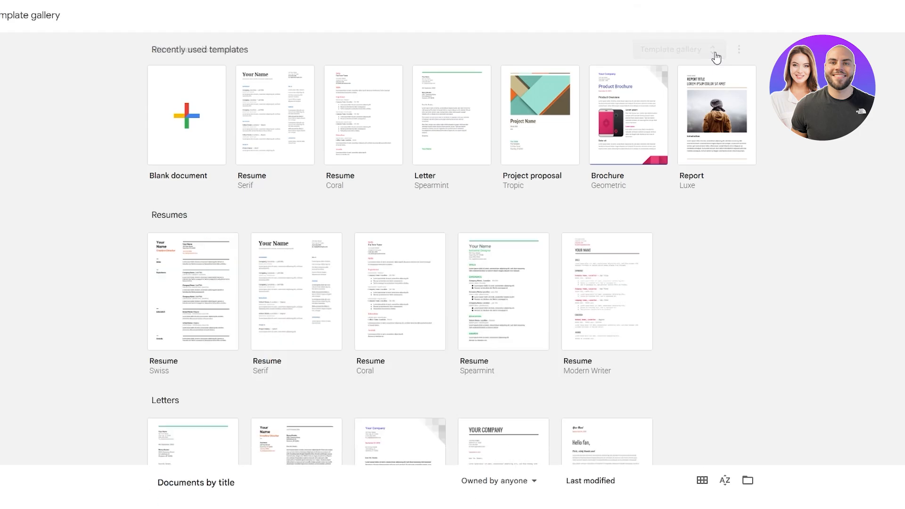
pyautogui.scroll(-2, 188, 104)
pyautogui.scroll(-10, 162, 215)
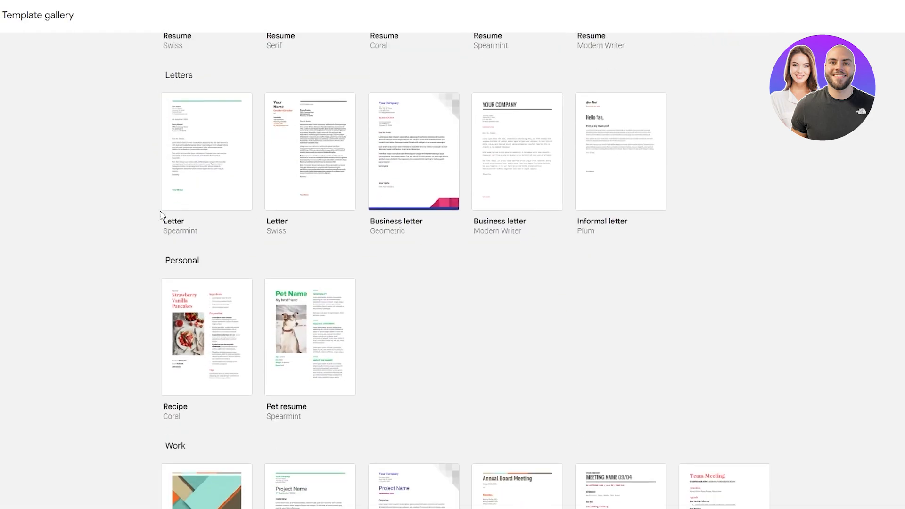
pyautogui.scroll(6, 152, 309)
pyautogui.scroll(5, 179, 283)
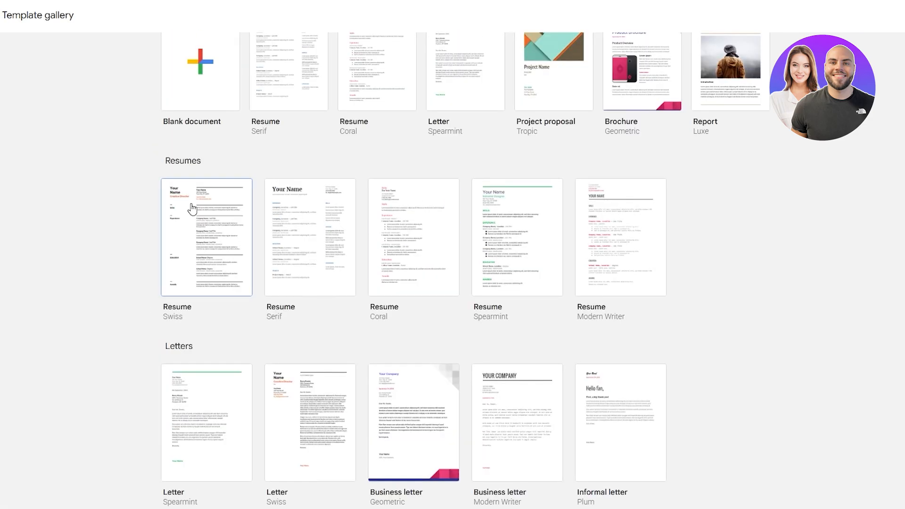
pyautogui.scroll(-4, 198, 235)
pyautogui.scroll(-9, 200, 240)
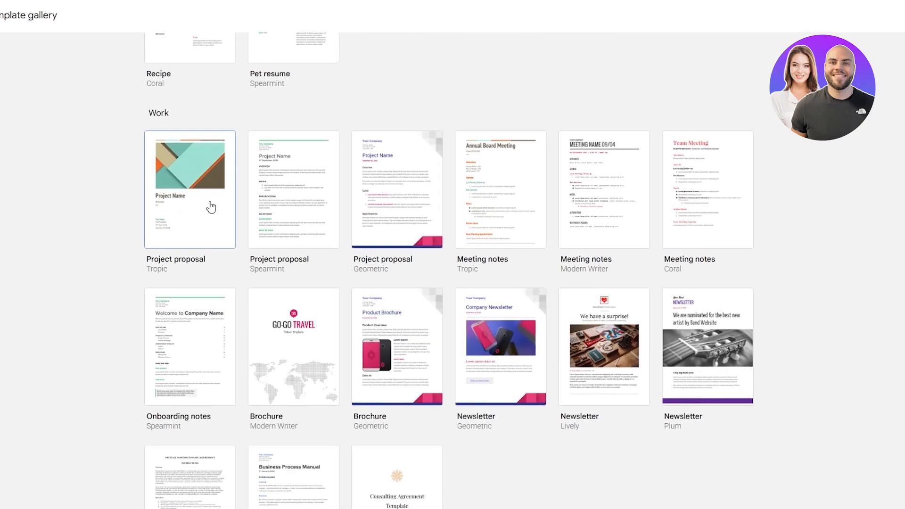
pyautogui.scroll(-5, 224, 202)
pyautogui.scroll(-12, 210, 186)
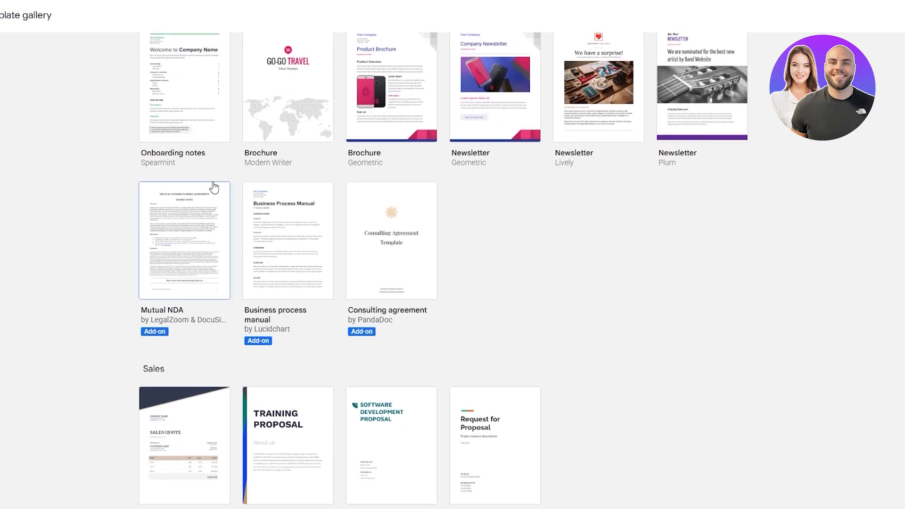
pyautogui.scroll(2, 125, 303)
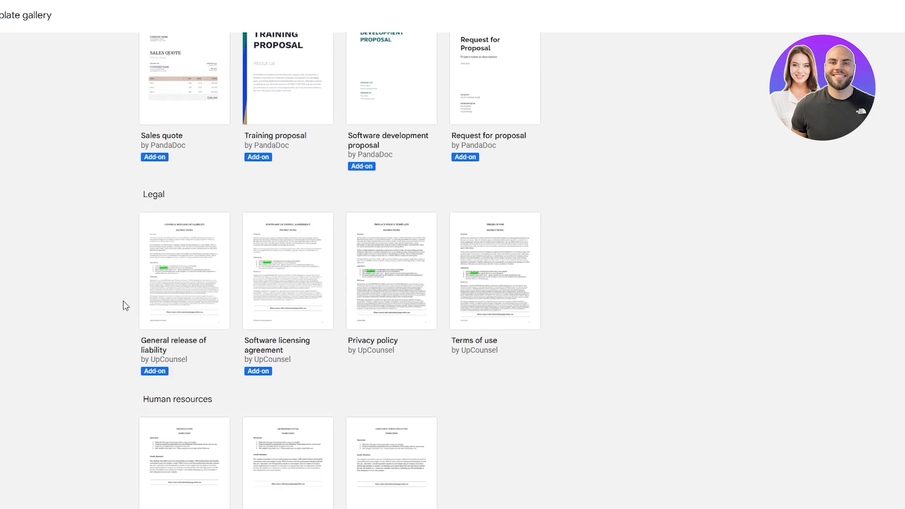
pyautogui.scroll(-9, 178, 327)
pyautogui.scroll(-6, 220, 248)
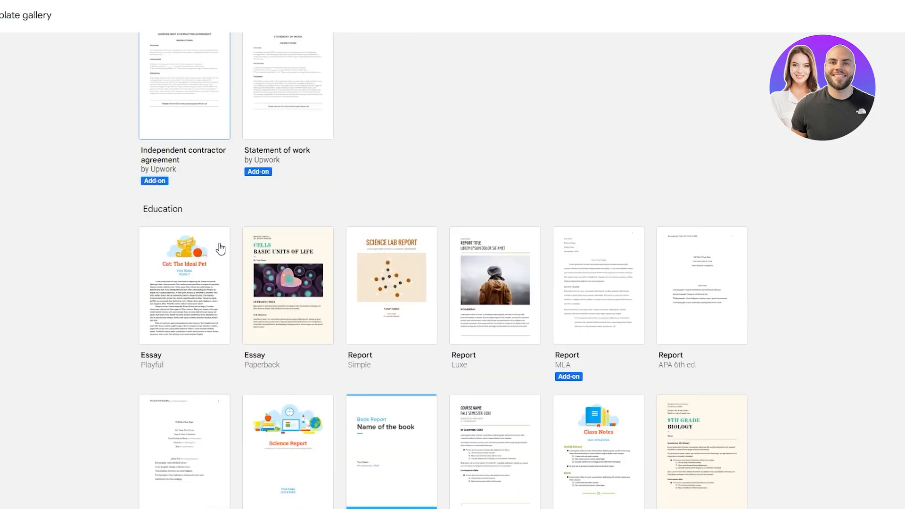
pyautogui.scroll(6, 219, 248)
pyautogui.scroll(-7, 182, 191)
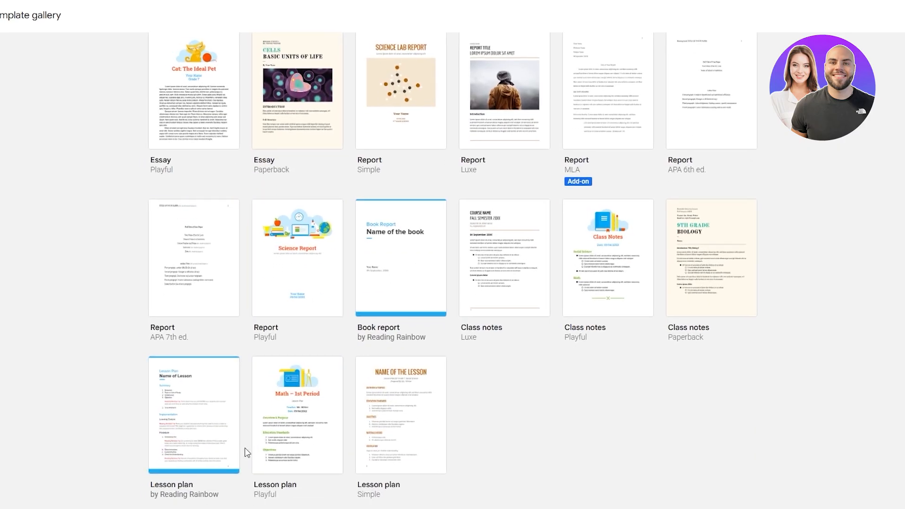
pyautogui.scroll(20, 404, 478)
pyautogui.scroll(6, 404, 478)
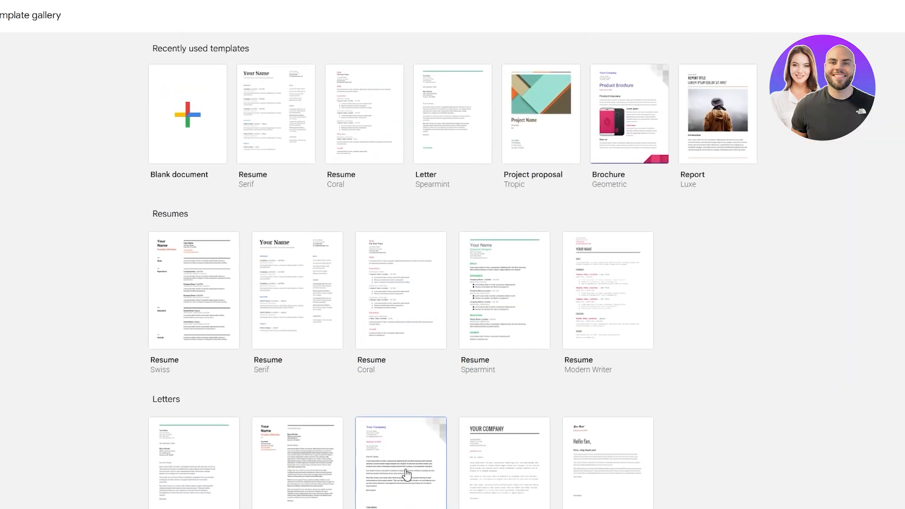
pyautogui.hotkey('alt', 'Left')
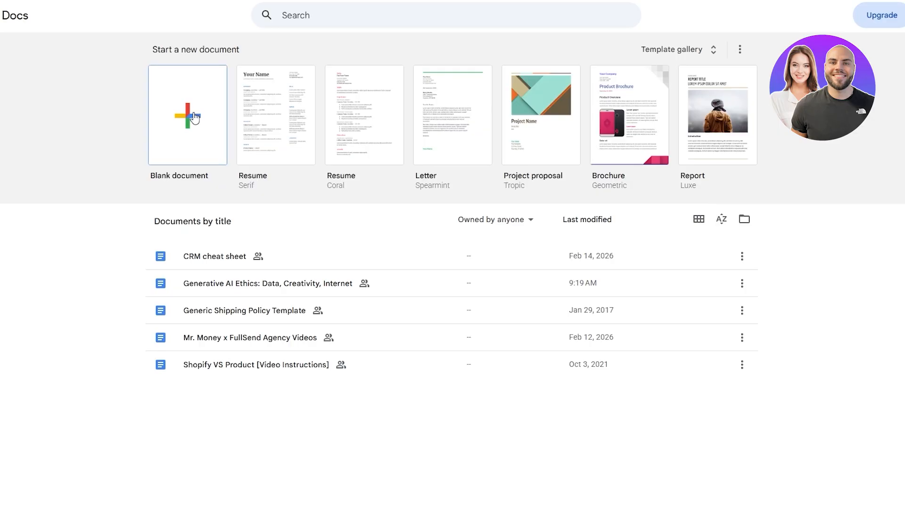
# Create a blank document and title it "Into To G-Doc"
pyautogui.click(187, 135)
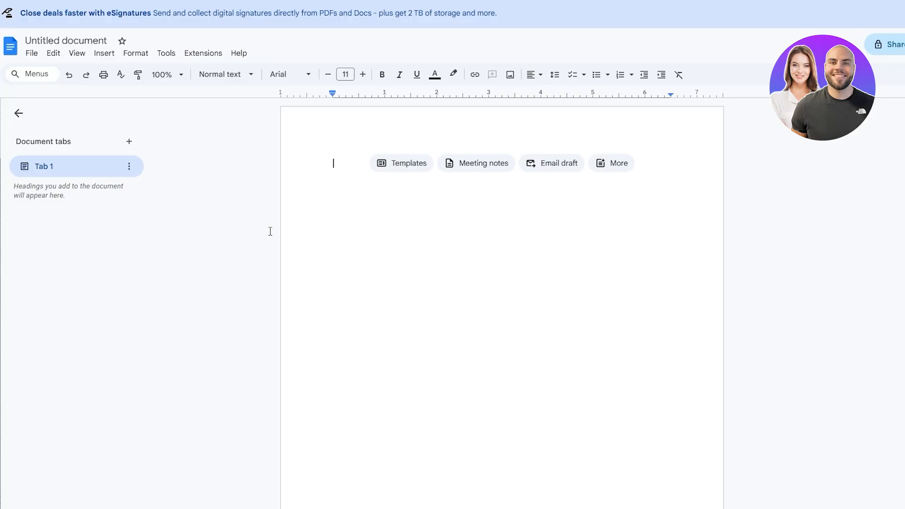
pyautogui.click(32, 41)
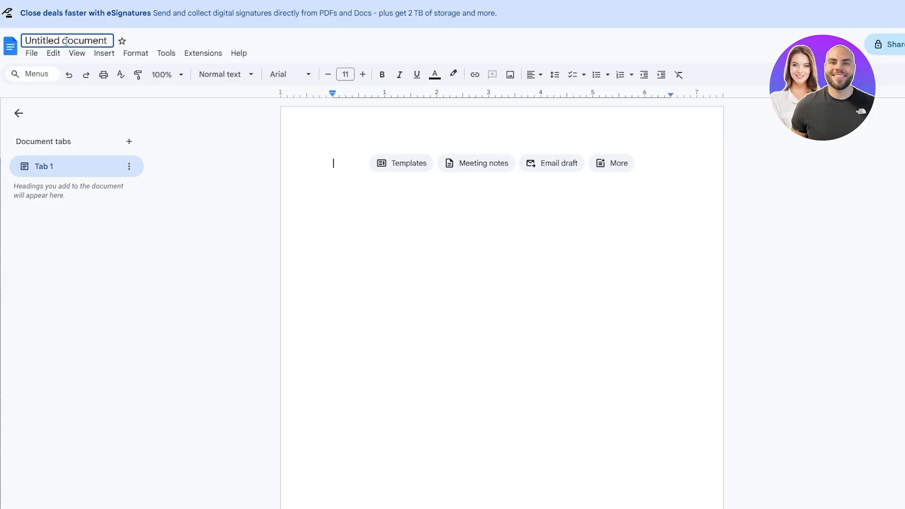
pyautogui.hotkey('ctrl', 'a')
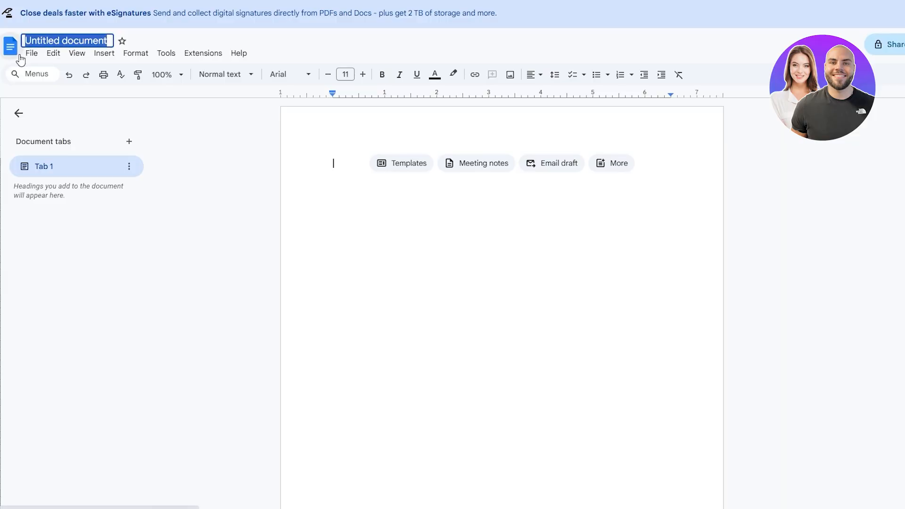
pyautogui.write('Into To G-Doc')
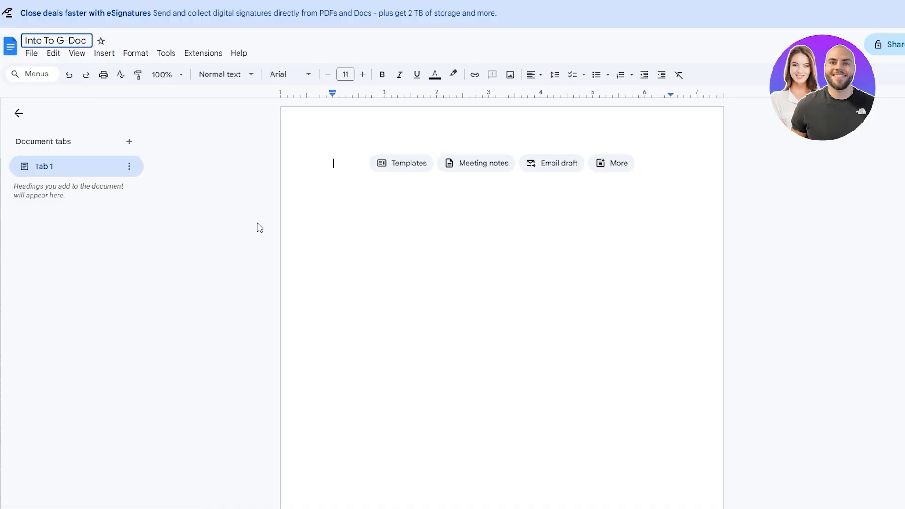
# Return to the Docs home page and show the documents owned by anyone
pyautogui.click(290, 230)
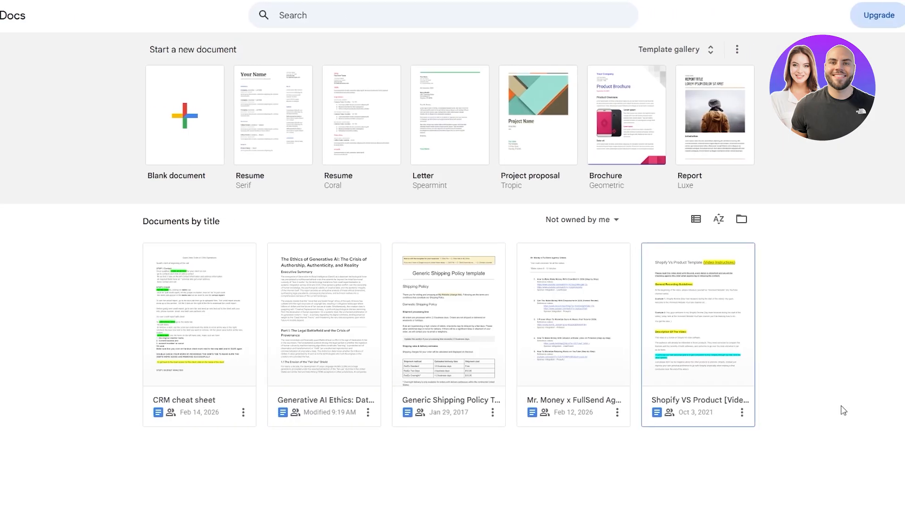
pyautogui.click(581, 220)
pyautogui.click(578, 251)
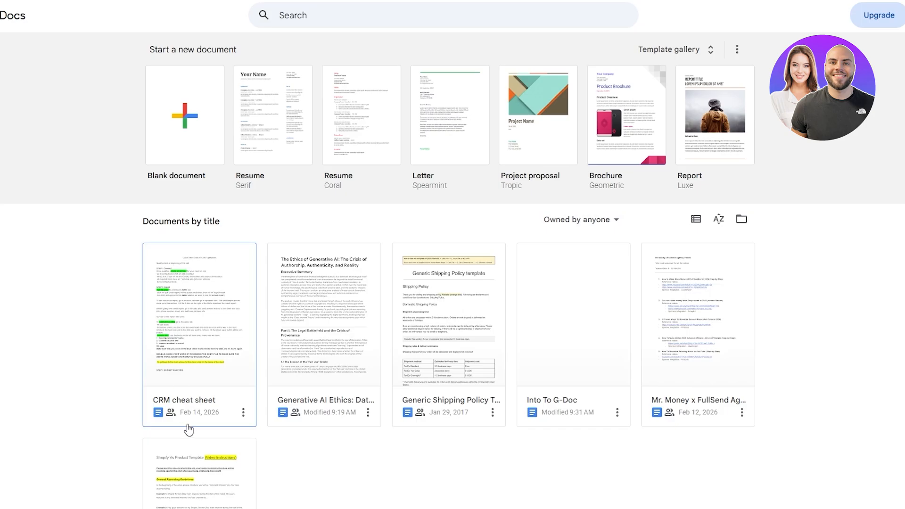
pyautogui.scroll(-3, 188, 428)
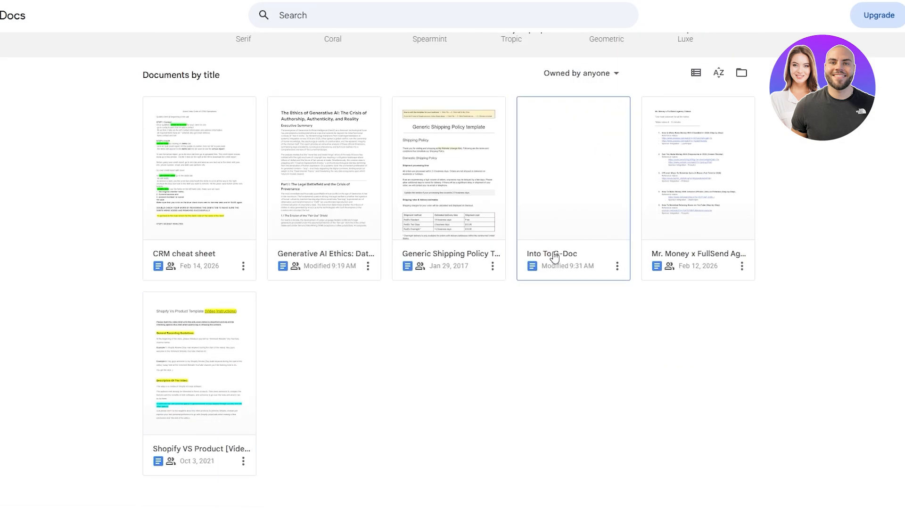
pyautogui.scroll(2, 555, 256)
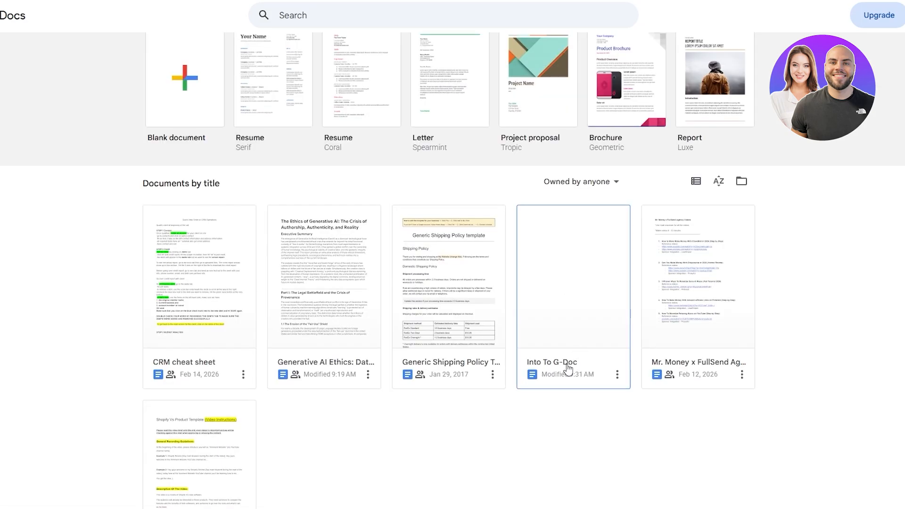
# Open the "Into To G-Doc" document and correct its title to "Intro To G-Doc"
pyautogui.click(561, 332)
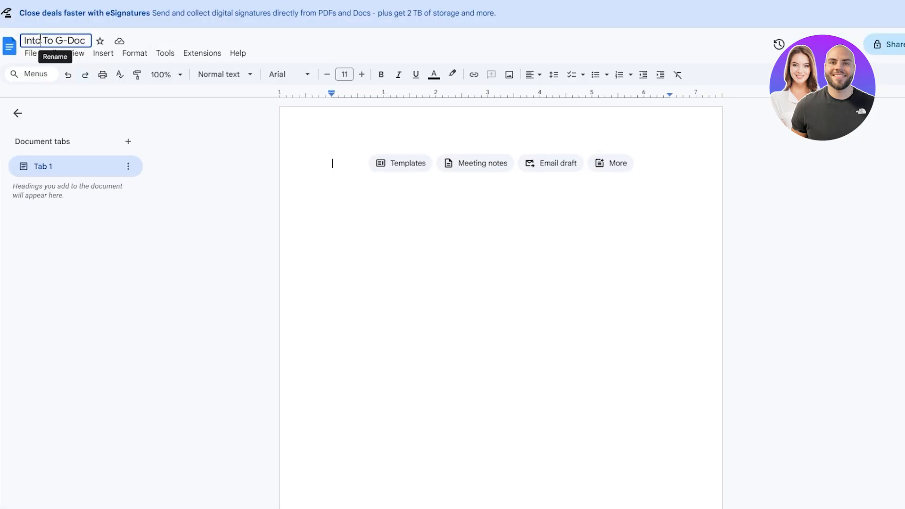
pyautogui.write('r')
pyautogui.press('Return')
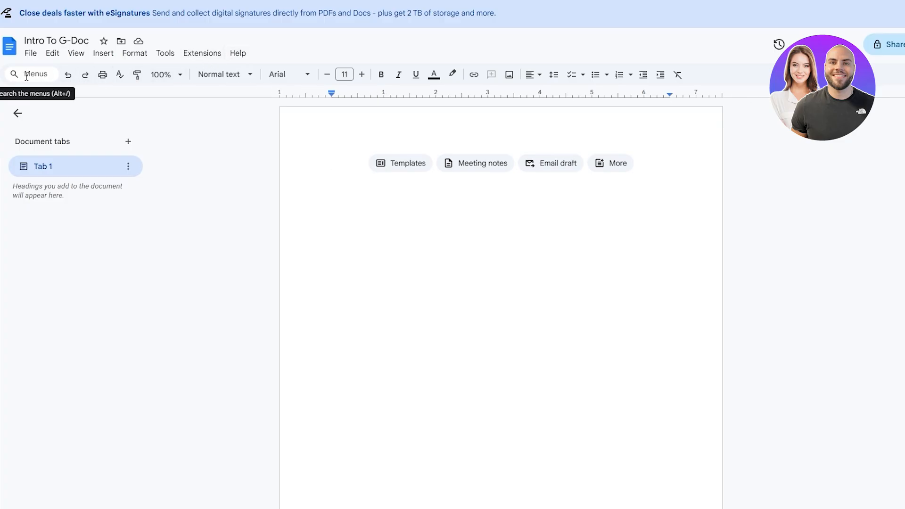
# Look at the suggestions offered by the menu search and close them without choosing one
pyautogui.click(42, 75)
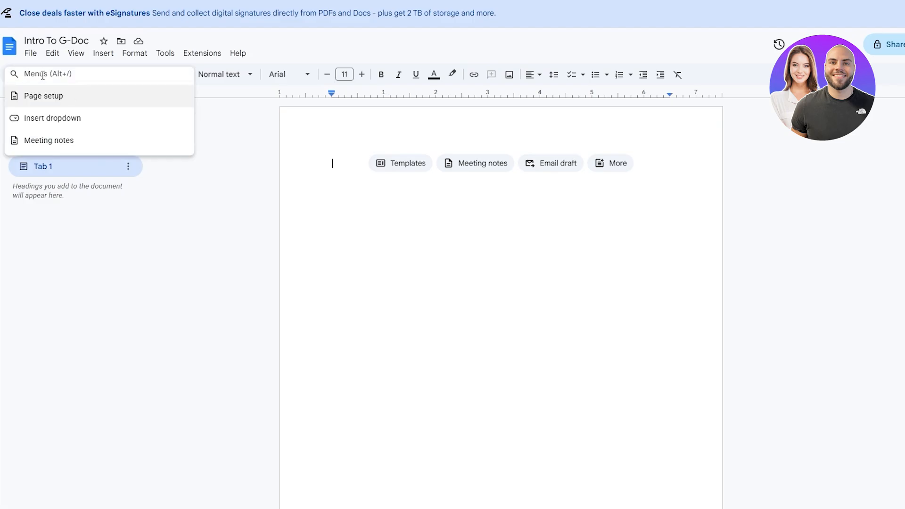
pyautogui.click(231, 141)
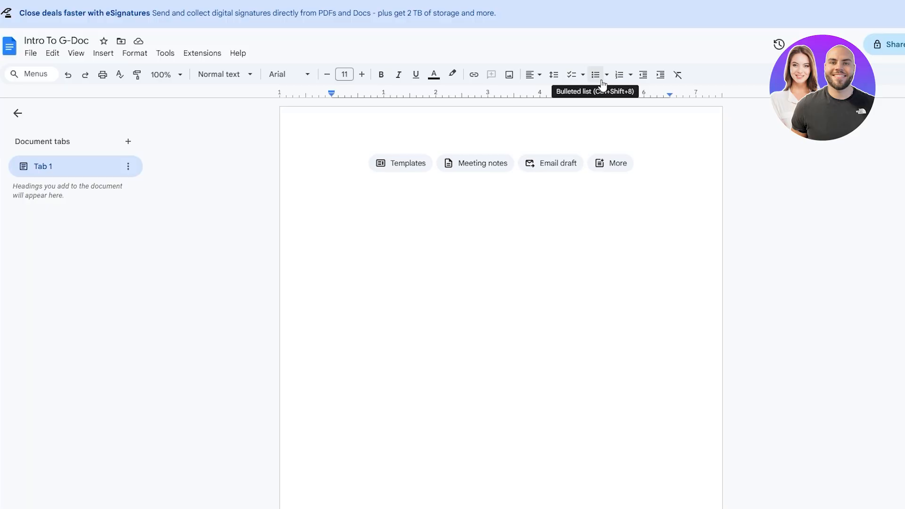
pyautogui.scroll(-2, 418, 185)
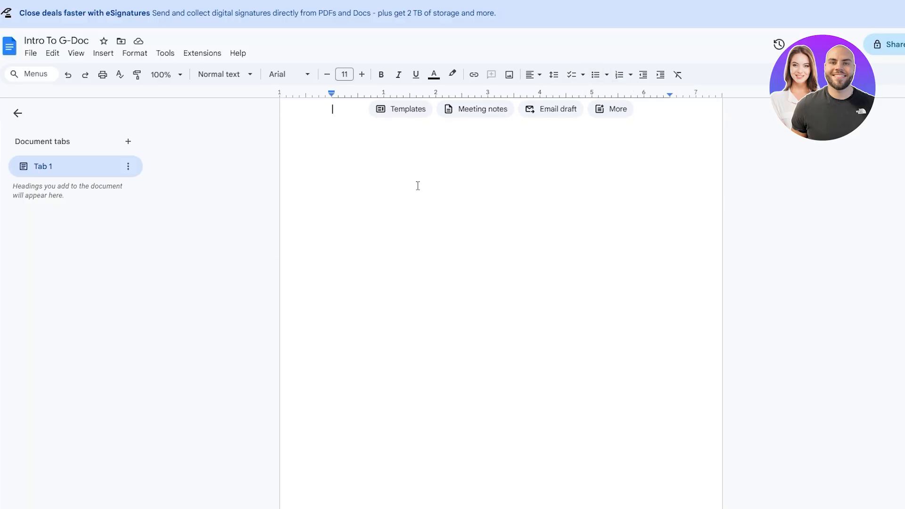
pyautogui.scroll(2, 406, 174)
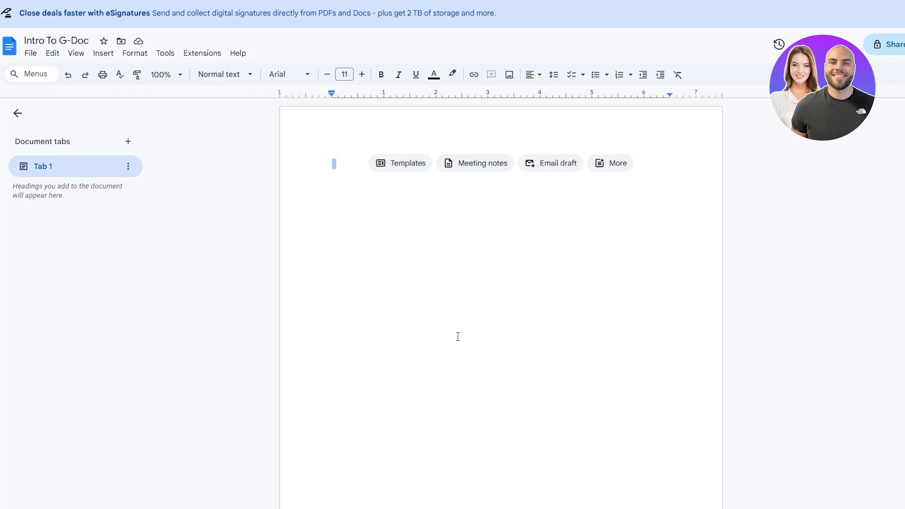
# Paste the copied list of common uses into the empty document and apply the Normal text style to all of it
pyautogui.hotkey('ctrl', 'v')
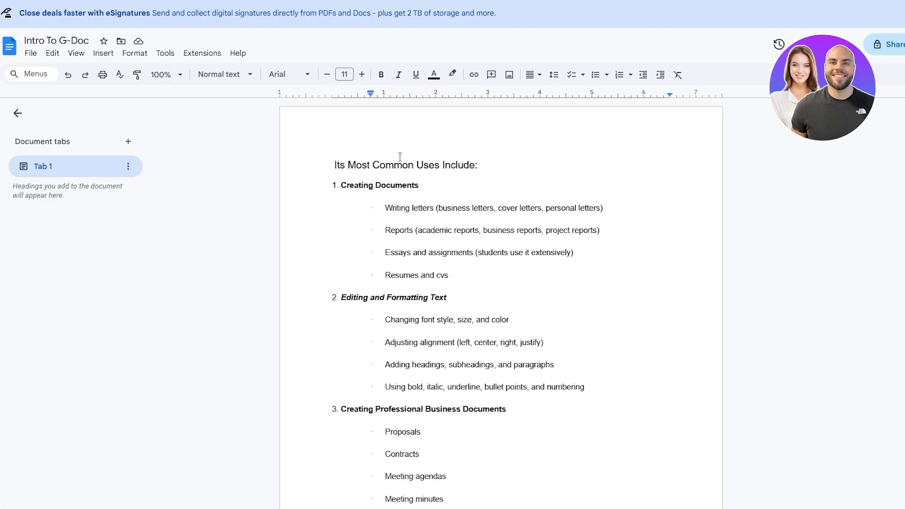
pyautogui.hotkey('ctrl', 'a')
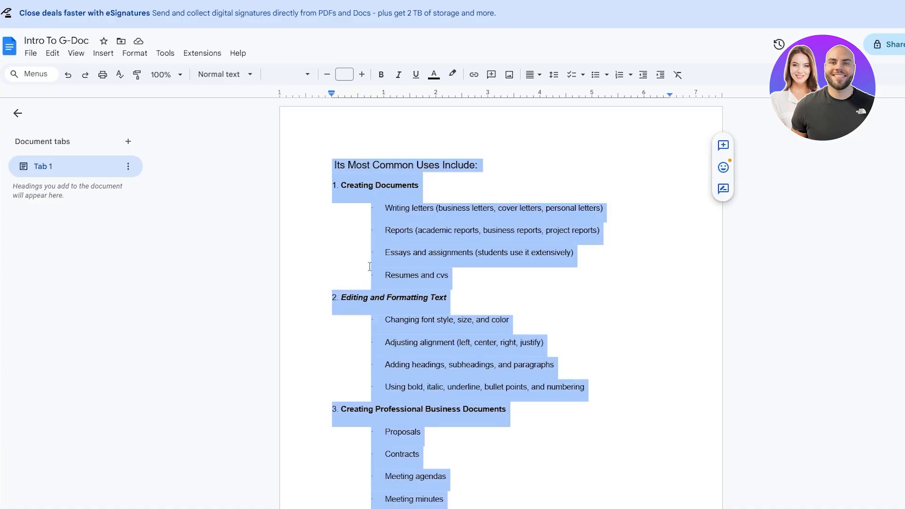
pyautogui.click(222, 74)
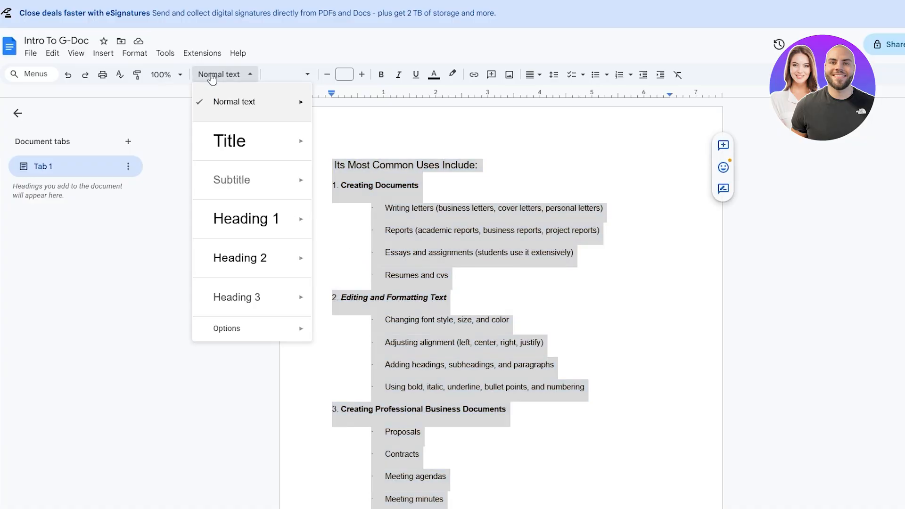
pyautogui.click(238, 115)
pyautogui.scroll(6, 479, 264)
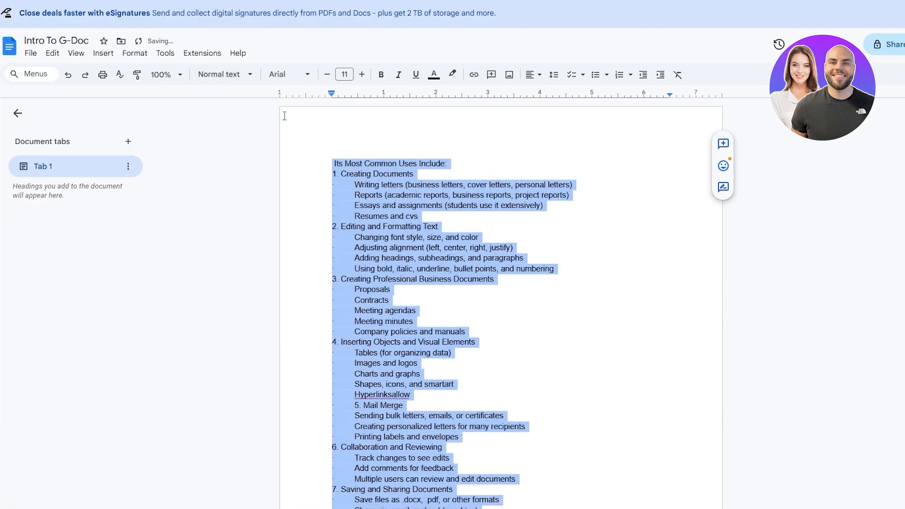
pyautogui.click(228, 75)
pyautogui.click(414, 289)
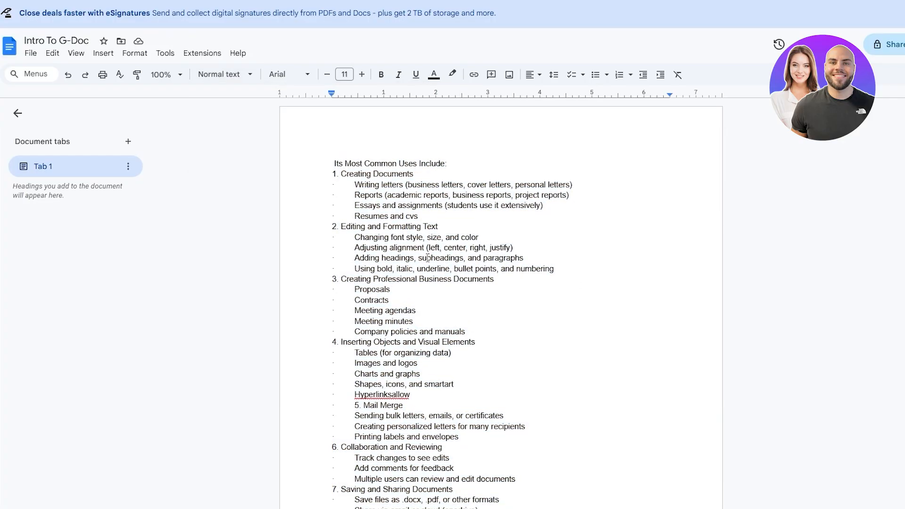
pyautogui.hotkey('ctrl', 'z')
# Add page numbers to the document header, starting at 1 and not shown on the first page
pyautogui.doubleClick(398, 117)
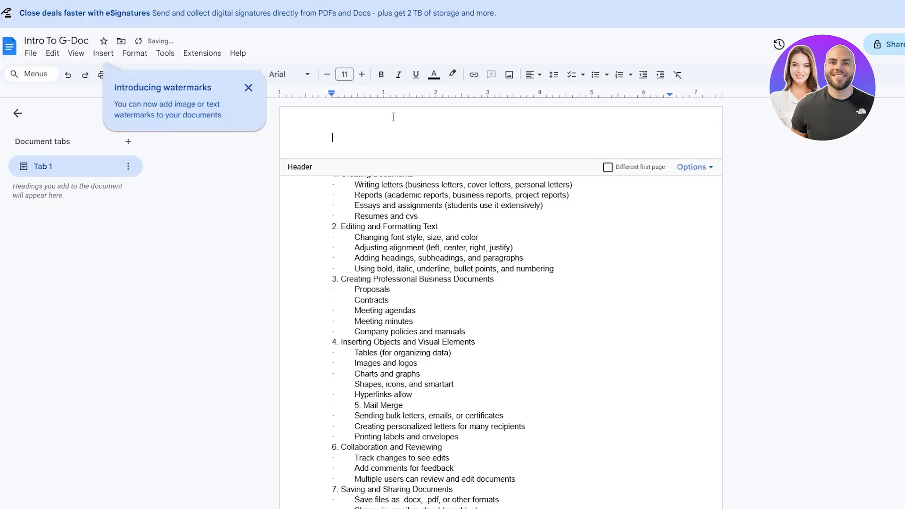
pyautogui.click(389, 206)
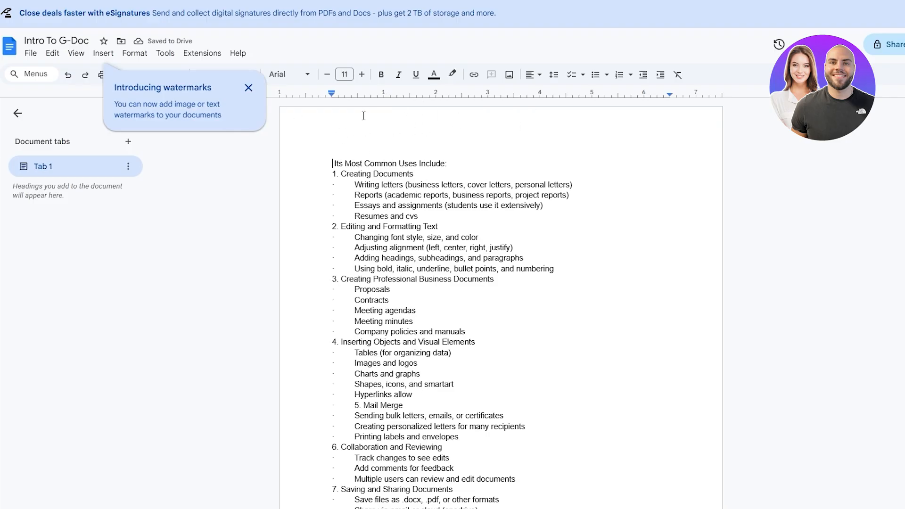
pyautogui.doubleClick(431, 127)
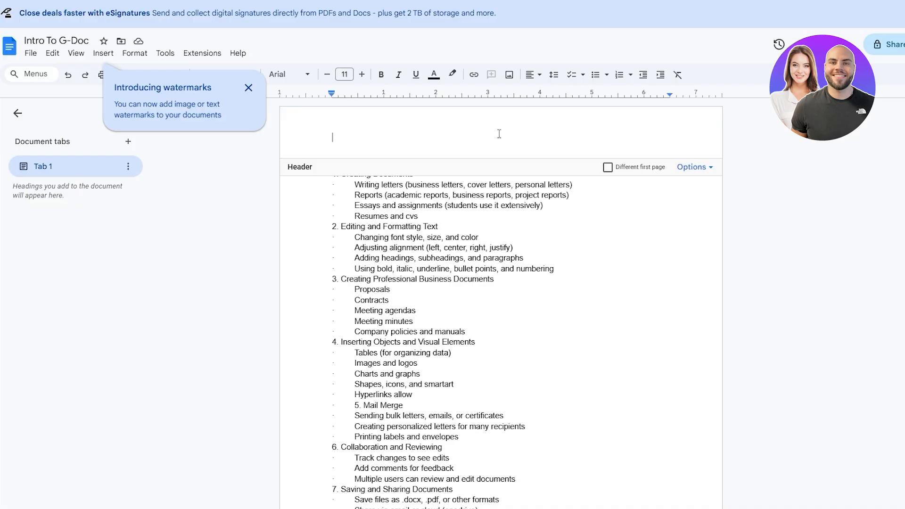
pyautogui.click(705, 173)
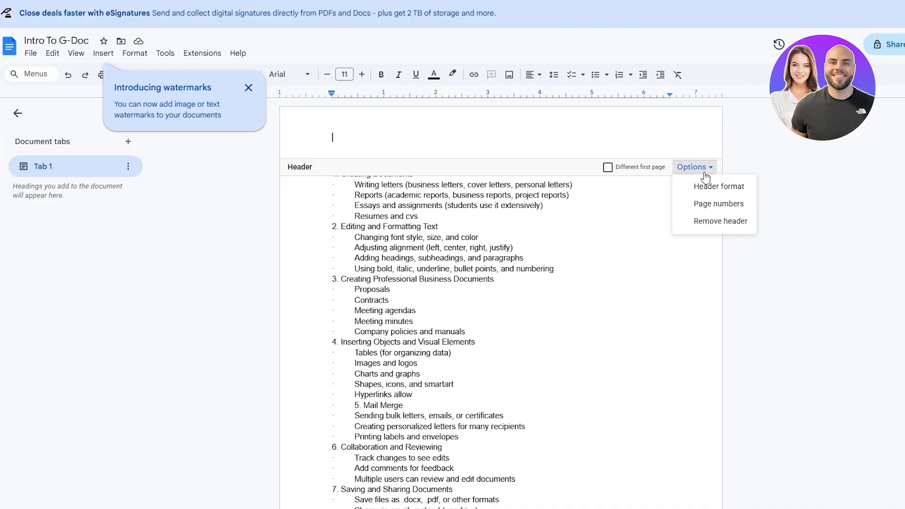
pyautogui.click(722, 215)
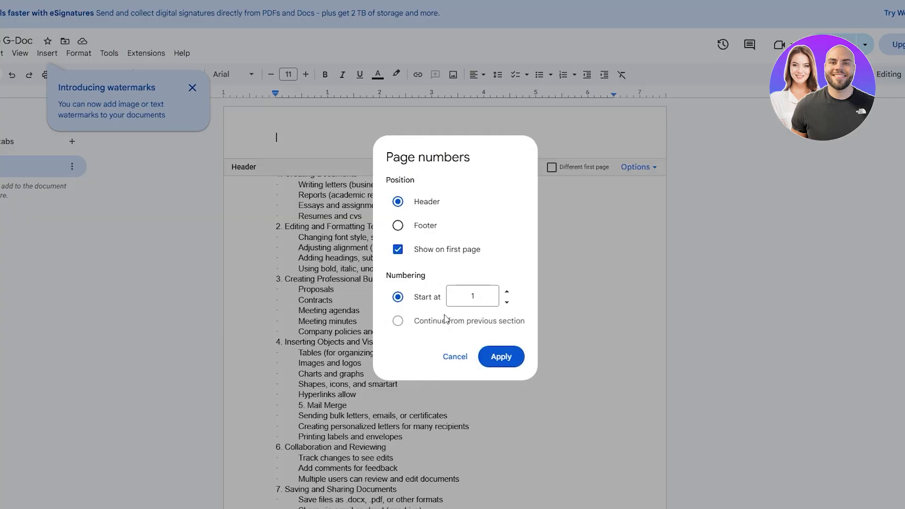
pyautogui.click(435, 258)
pyautogui.click(432, 258)
pyautogui.click(433, 254)
pyautogui.click(503, 357)
pyautogui.click(768, 307)
pyautogui.click(278, 135)
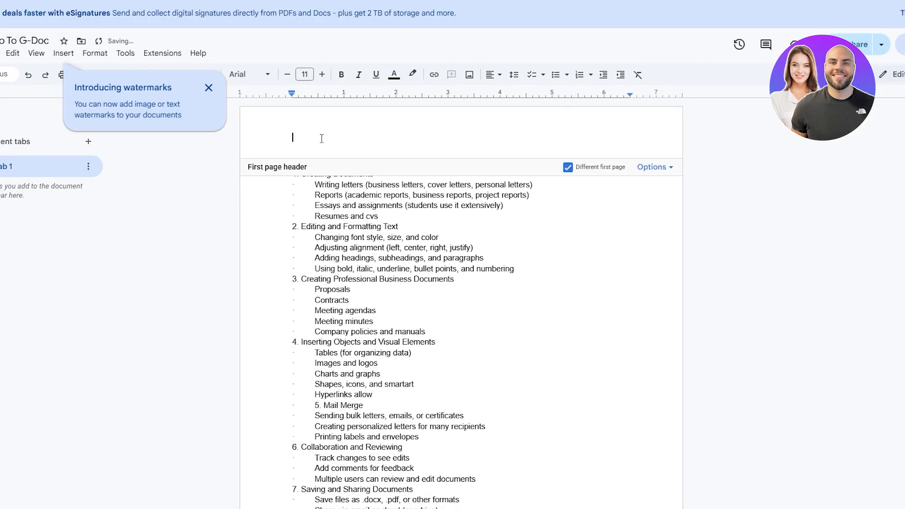
pyautogui.press('Escape')
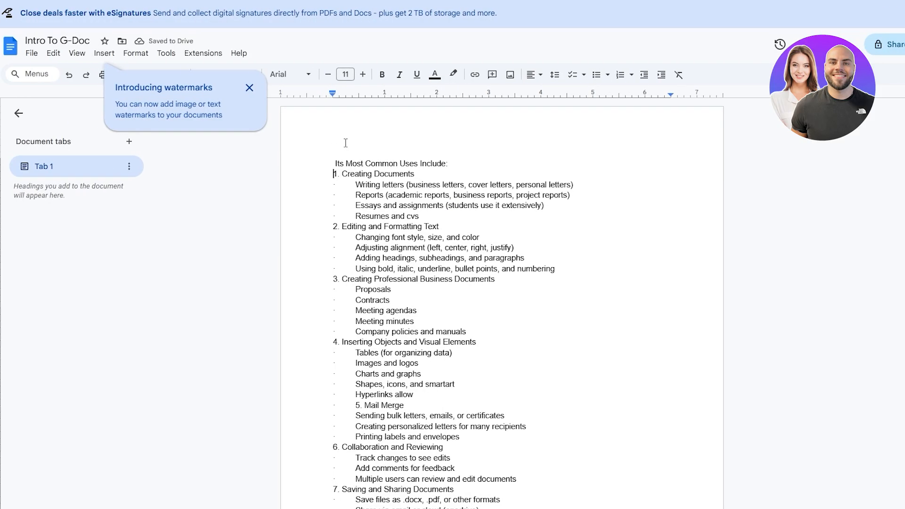
# Enter page number 1 in the first page header and check the numbering across both pages
pyautogui.scroll(-20, 580, 384)
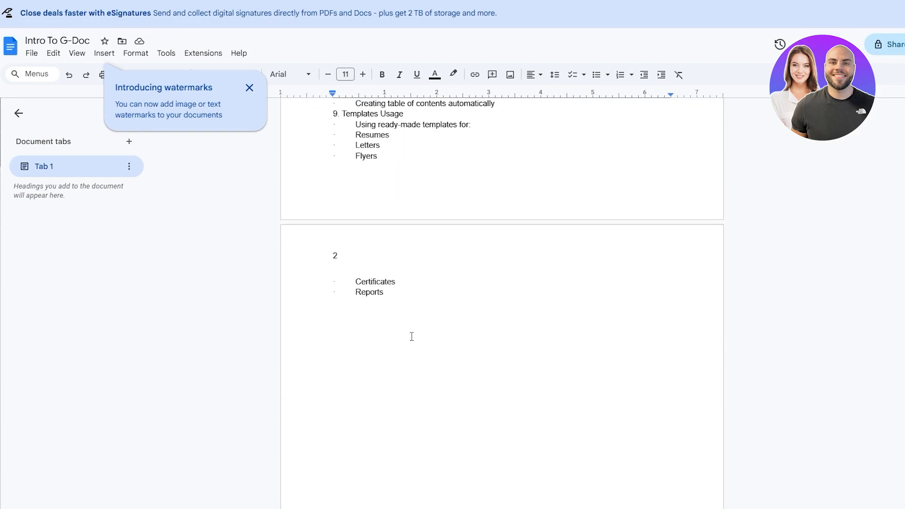
pyautogui.scroll(10, 413, 335)
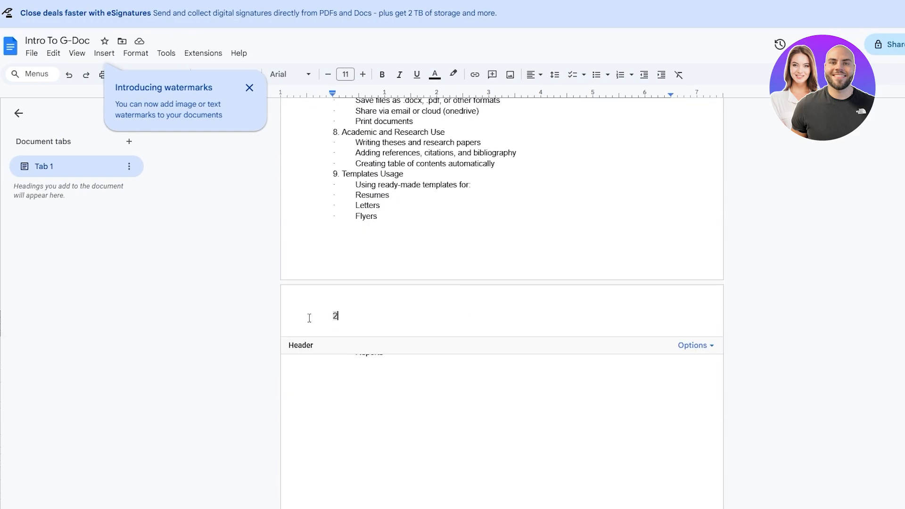
pyautogui.scroll(10, 309, 318)
pyautogui.click(548, 131)
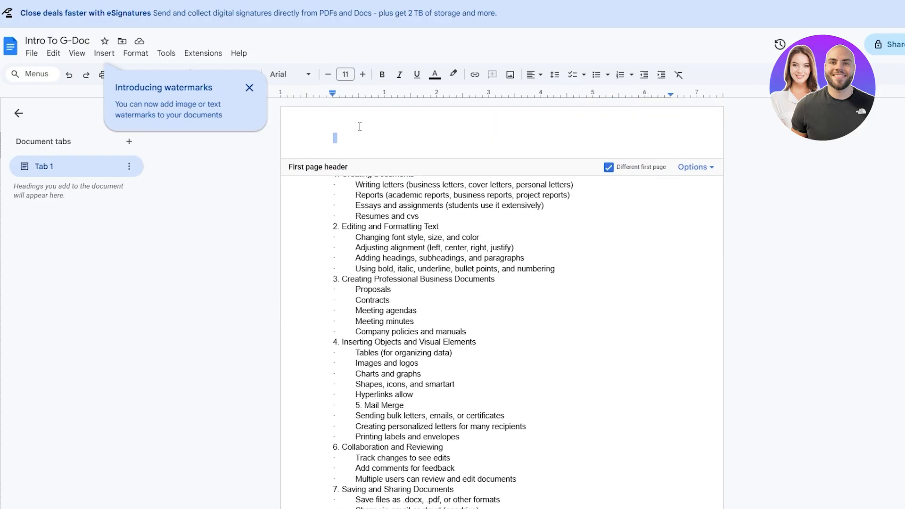
pyautogui.click(546, 279)
pyautogui.scroll(-10, 547, 283)
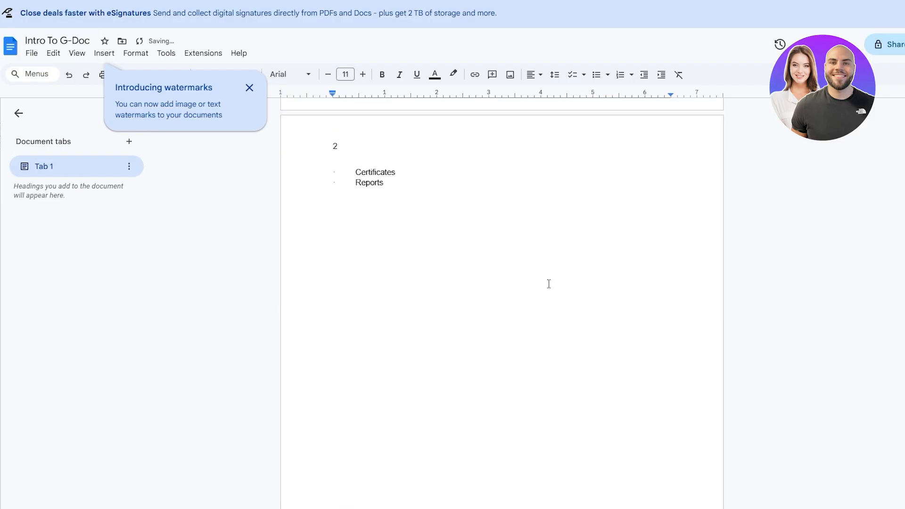
pyautogui.scroll(2, 411, 256)
pyautogui.scroll(1, 412, 256)
pyautogui.scroll(-7, 361, 281)
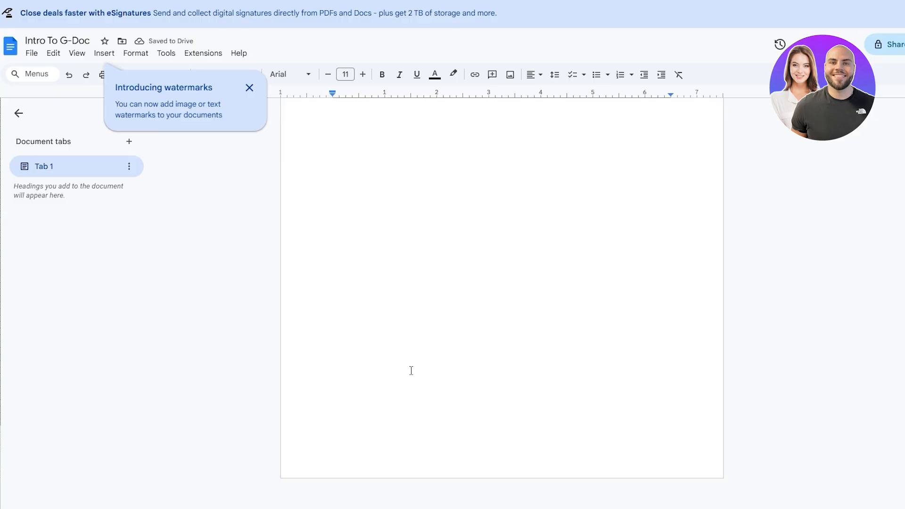
pyautogui.scroll(10, 539, 490)
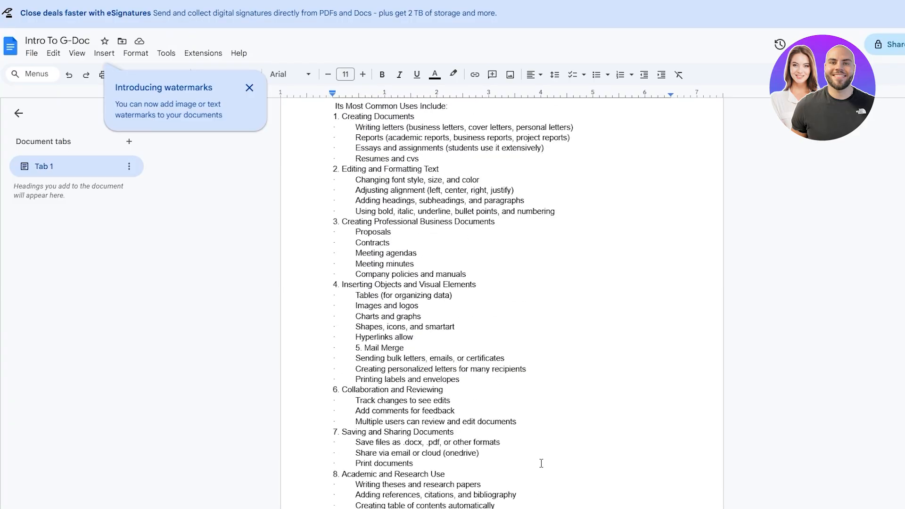
# Turn off the different first page option for the header
pyautogui.doubleClick(422, 121)
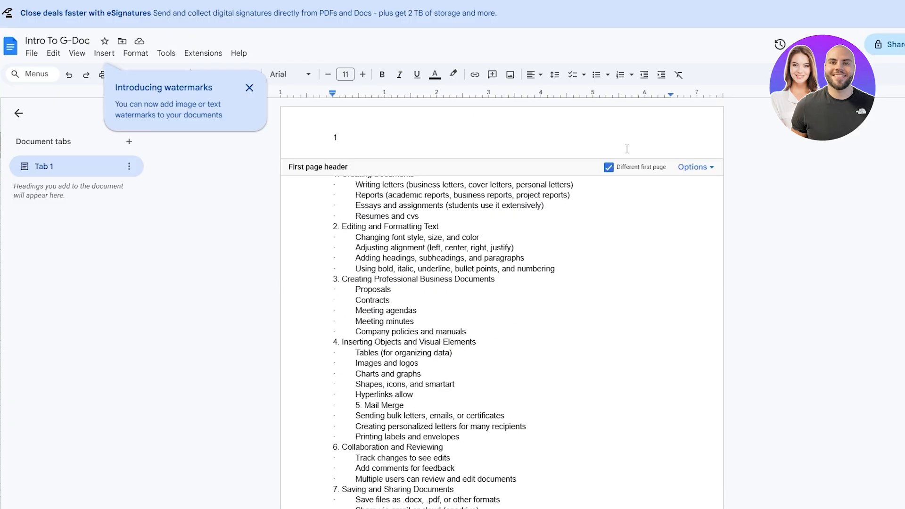
pyautogui.click(691, 167)
pyautogui.click(609, 168)
pyautogui.click(608, 168)
pyautogui.click(748, 222)
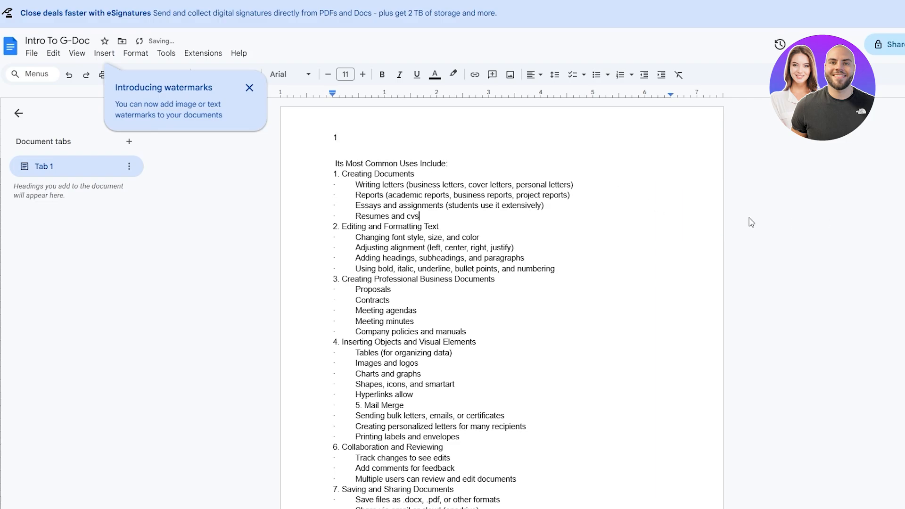
# Reopen the header on page one and turn the different first page option back on
pyautogui.doubleClick(654, 148)
pyautogui.click(692, 167)
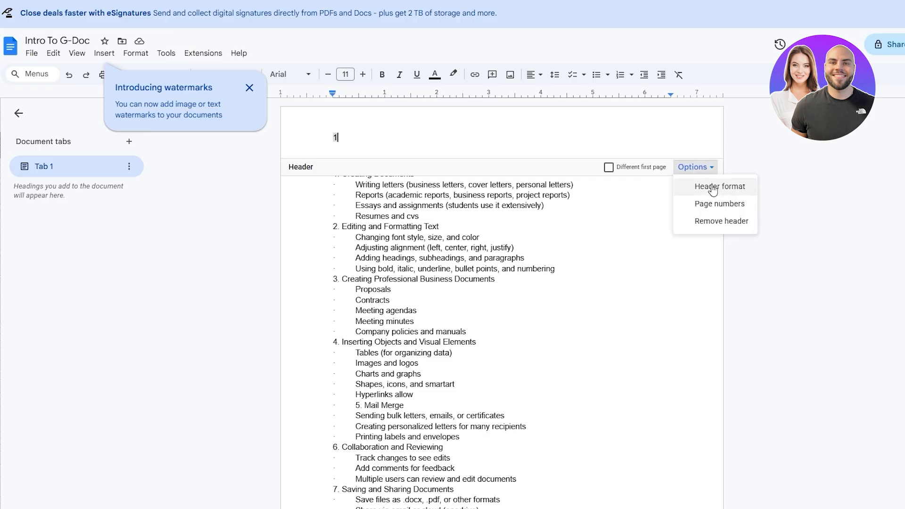
pyautogui.click(728, 179)
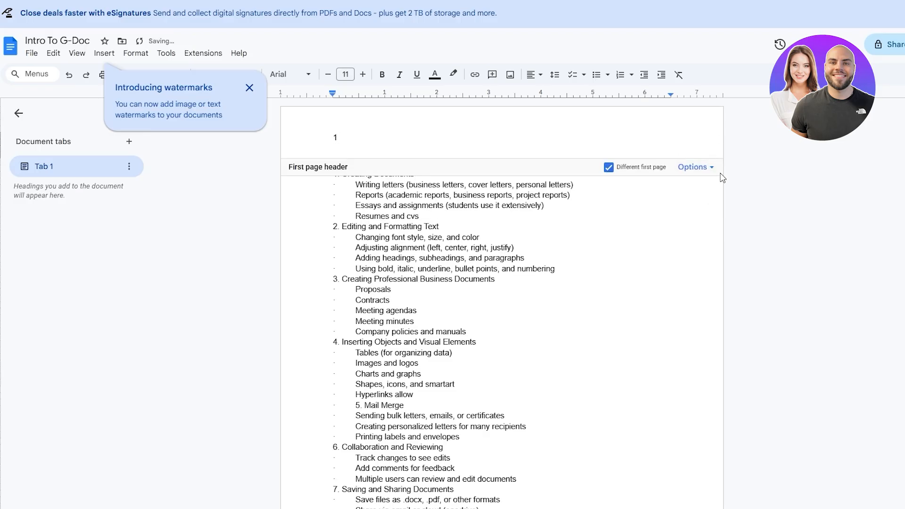
# Set the header page numbering not to show on the first page and check the second page's header
pyautogui.click(700, 167)
pyautogui.click(712, 203)
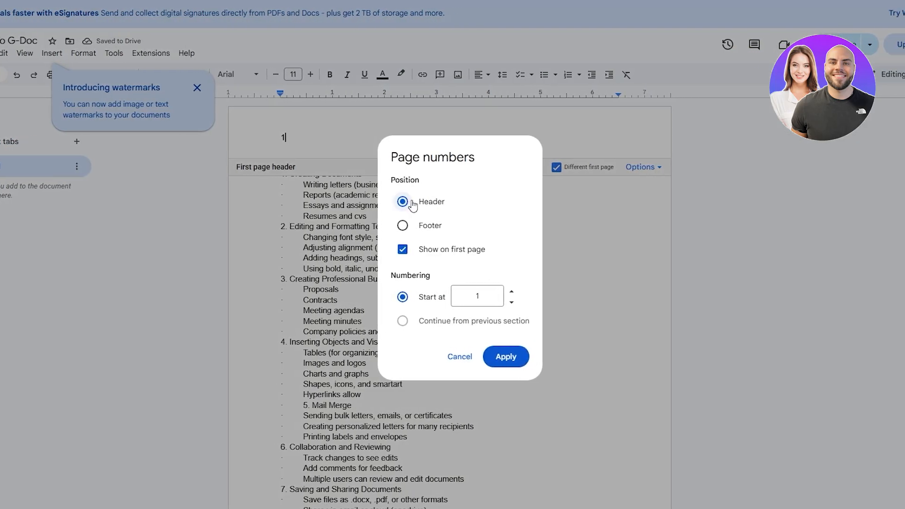
pyautogui.click(402, 249)
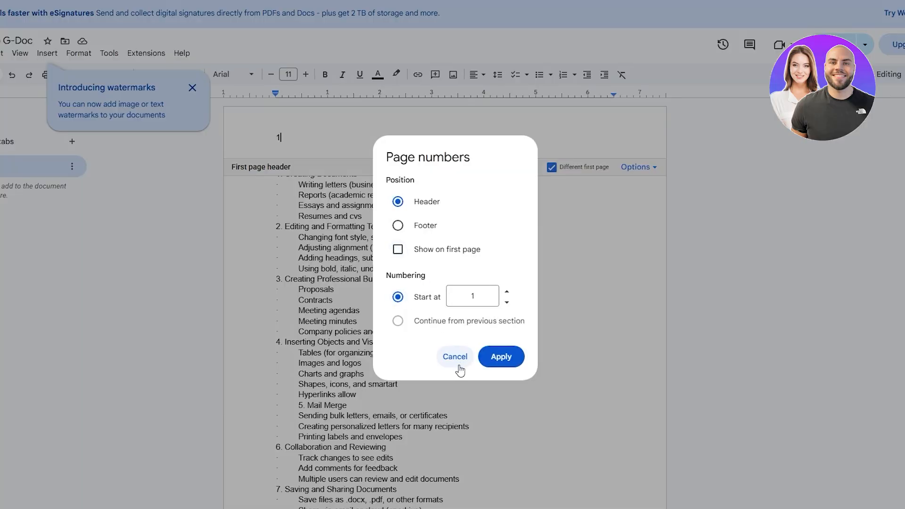
pyautogui.click(455, 357)
pyautogui.scroll(-10, 705, 325)
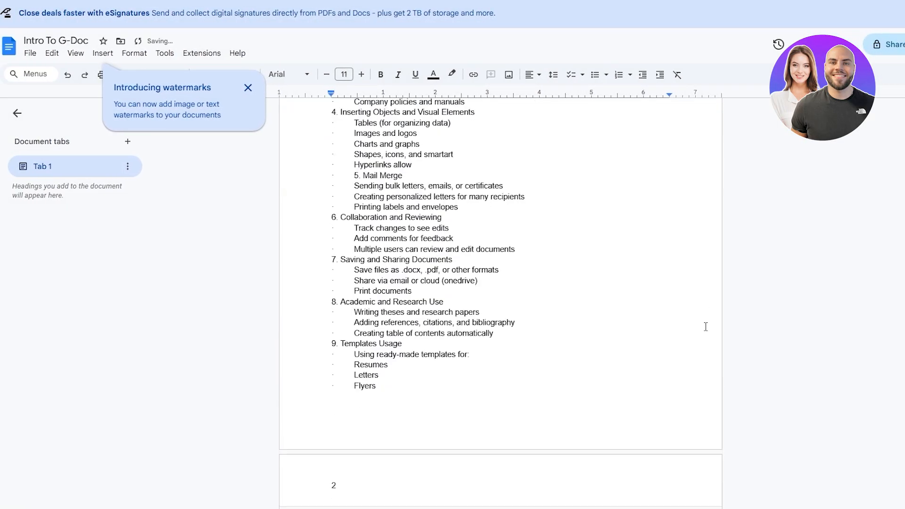
# Apply header page numbers starting at 1 from the second page's header, hidden on the first page, and check page one
pyautogui.scroll(-7, 726, 330)
pyautogui.click(704, 212)
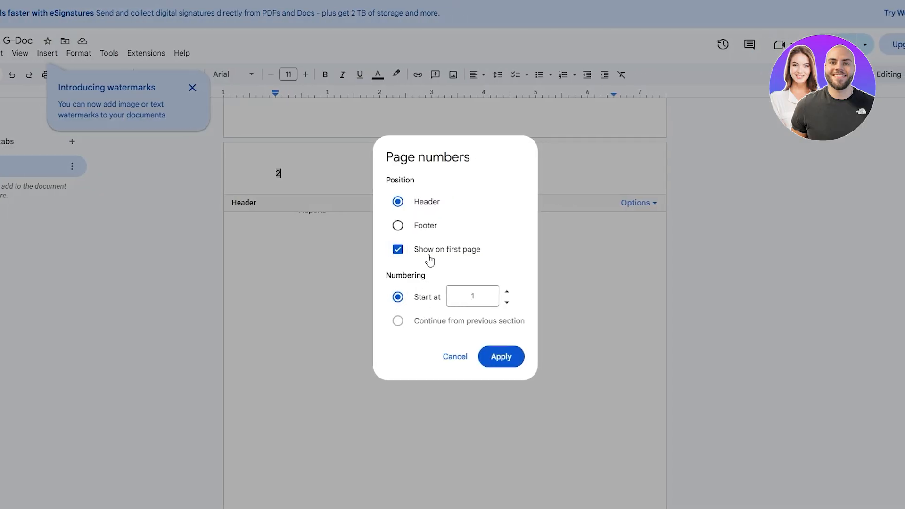
pyautogui.click(430, 259)
pyautogui.click(502, 357)
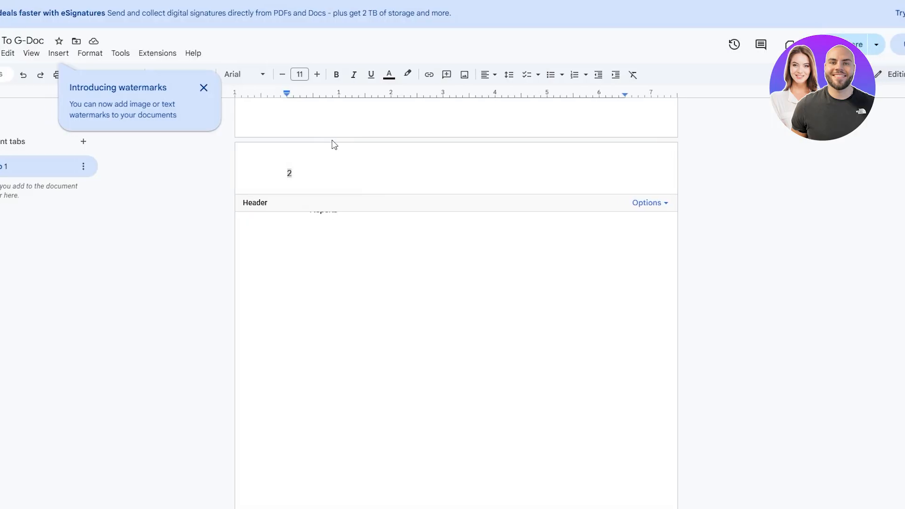
pyautogui.scroll(10, 792, 243)
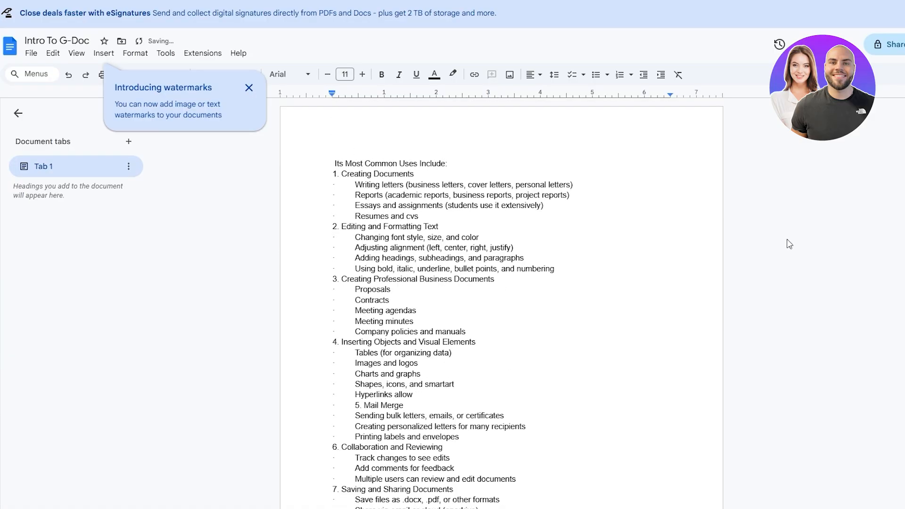
# Open the first page's header and examine the header and footer margin and layout settings
pyautogui.click(626, 153)
pyautogui.click(693, 153)
pyautogui.doubleClick(693, 153)
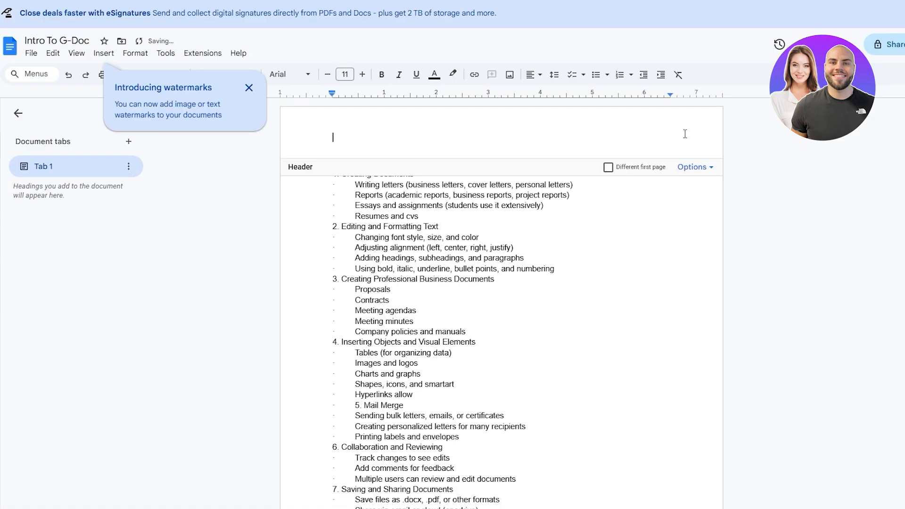
pyautogui.click(701, 167)
pyautogui.click(705, 189)
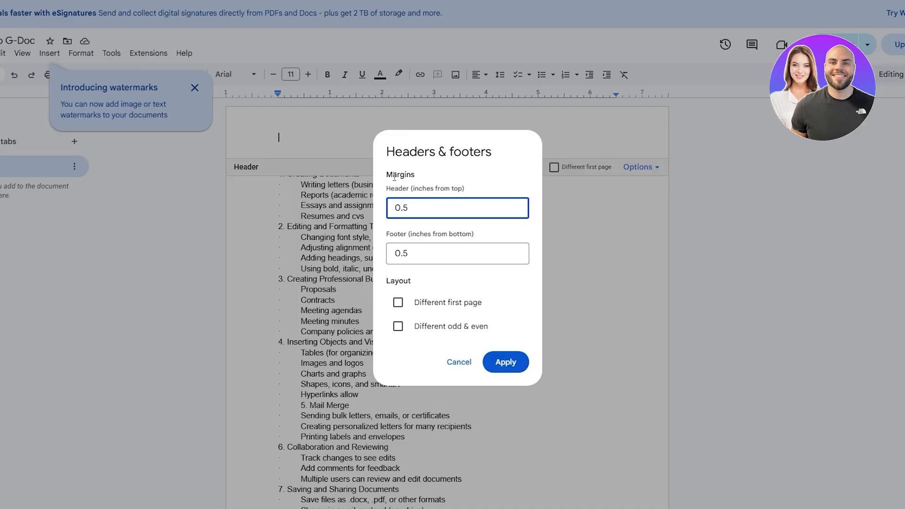
pyautogui.moveTo(387, 174); pyautogui.dragTo(406, 189)
pyautogui.moveTo(390, 232); pyautogui.dragTo(441, 234)
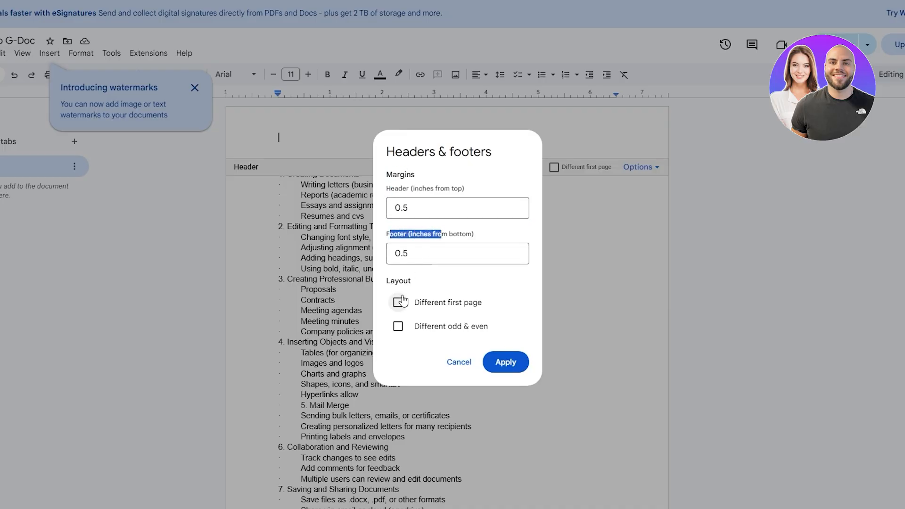
pyautogui.click(570, 341)
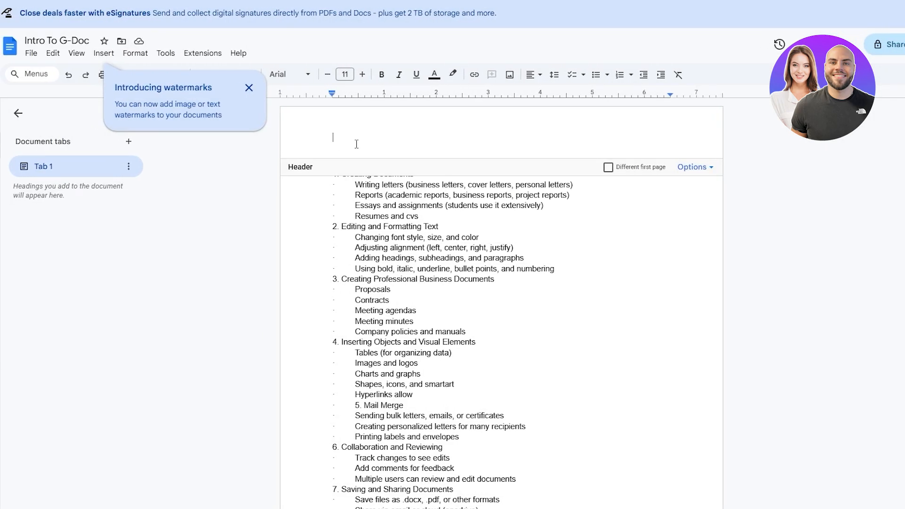
# Enter "Common Use Cases or Word" in the first page's header
pyautogui.write('Common Use Cases or Word')
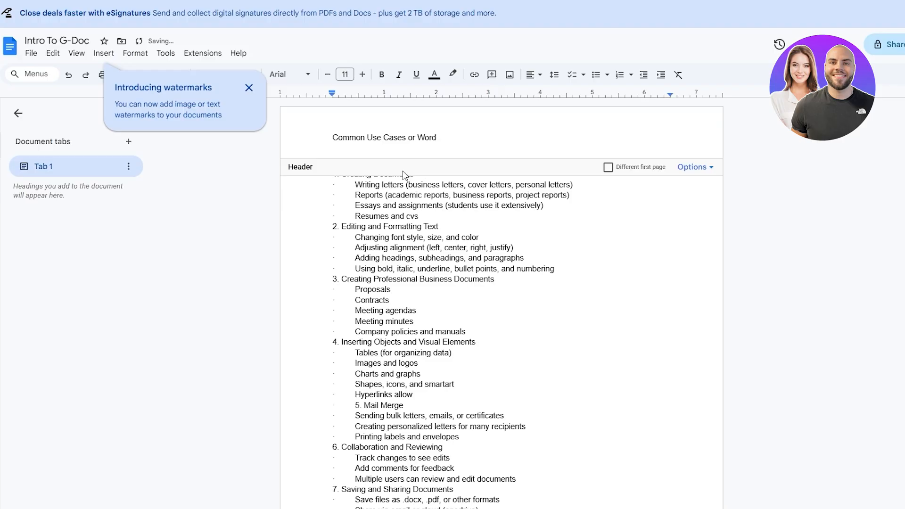
pyautogui.click(333, 205)
pyautogui.doubleClick(390, 128)
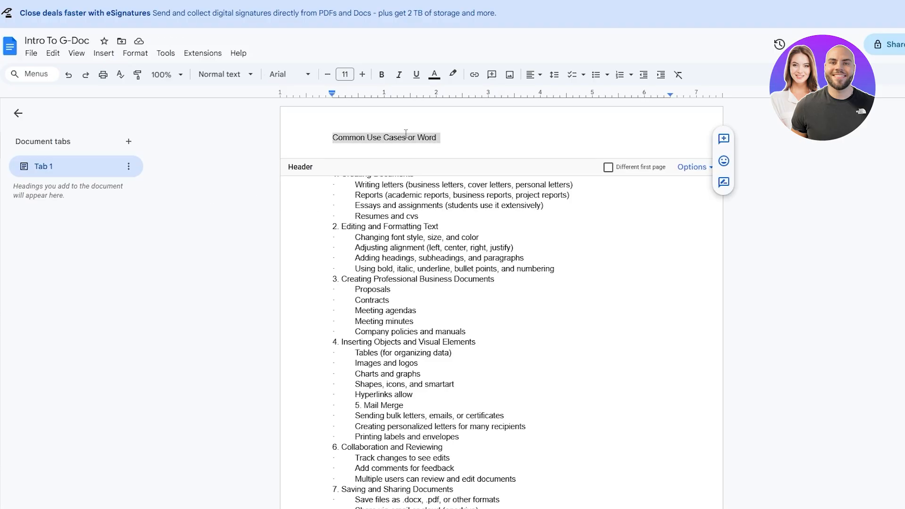
# Set the header text to font size 14 and make it bold
pyautogui.click(398, 135)
pyautogui.tripleClick(399, 146)
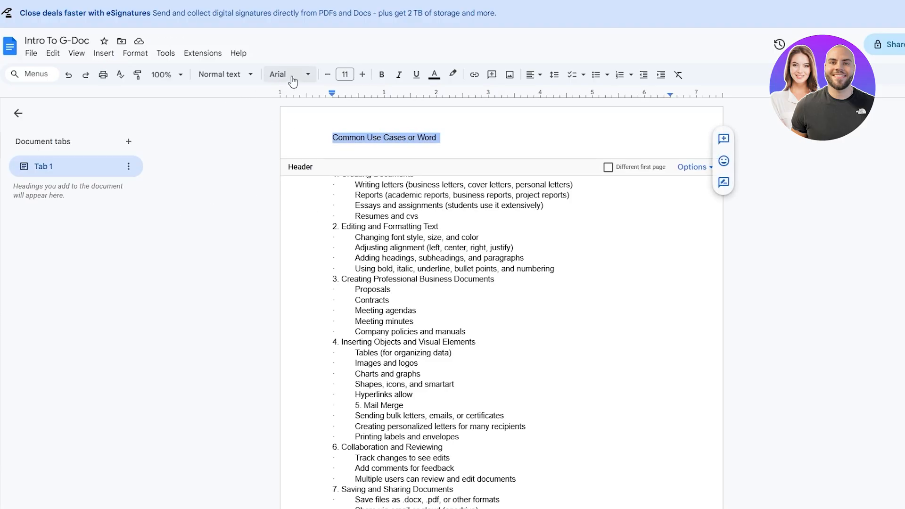
pyautogui.click(362, 74)
pyautogui.click(364, 75)
pyautogui.click(363, 75)
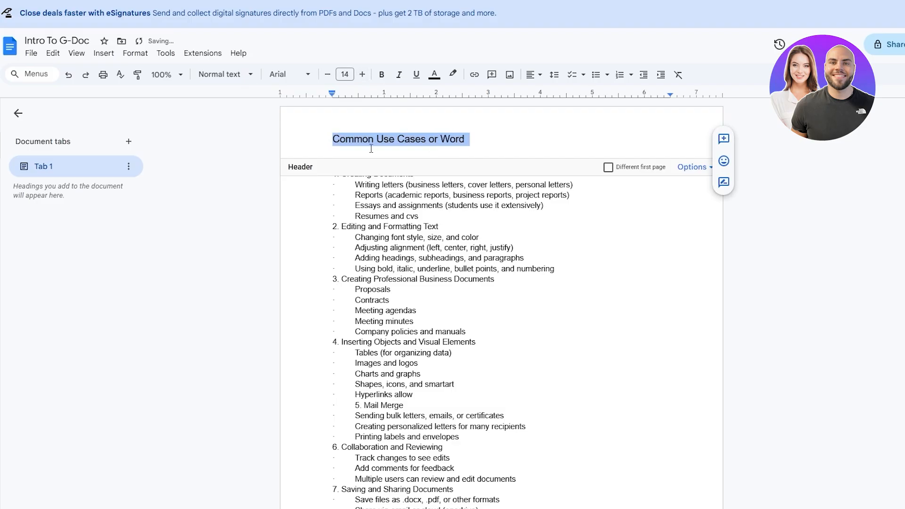
pyautogui.click(382, 75)
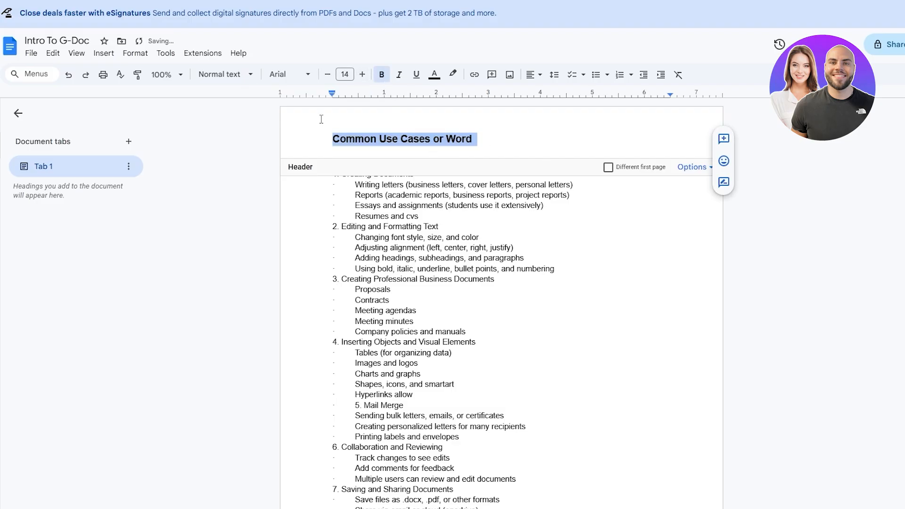
pyautogui.press('Left')
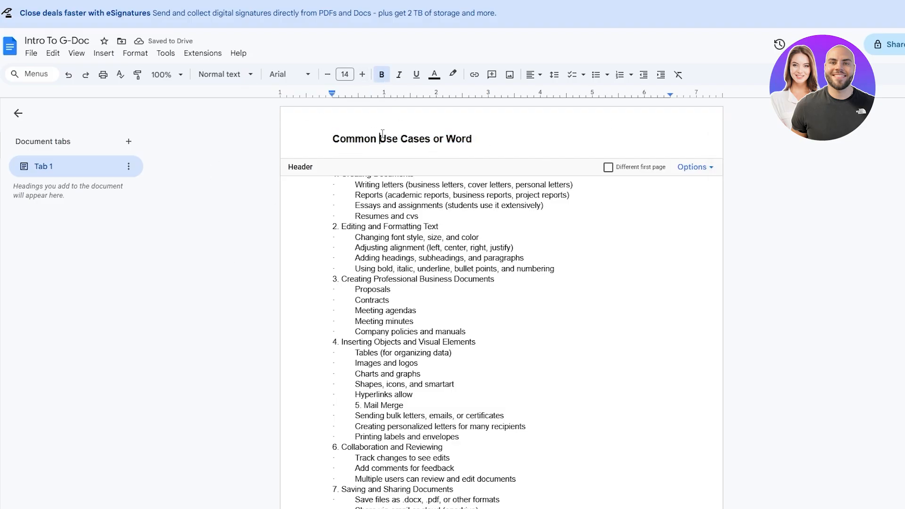
# Apply the Title style to the whole header text and return to the document body
pyautogui.hotkey('ctrl', 'shift', 'Right')
pyautogui.hotkey('ctrl', 'shift', 'Right')
pyautogui.hotkey('ctrl', 'shift', 'Right')
pyautogui.hotkey('ctrl', 'shift', 'Right')
pyautogui.hotkey('ctrl', 'shift', 'Right')
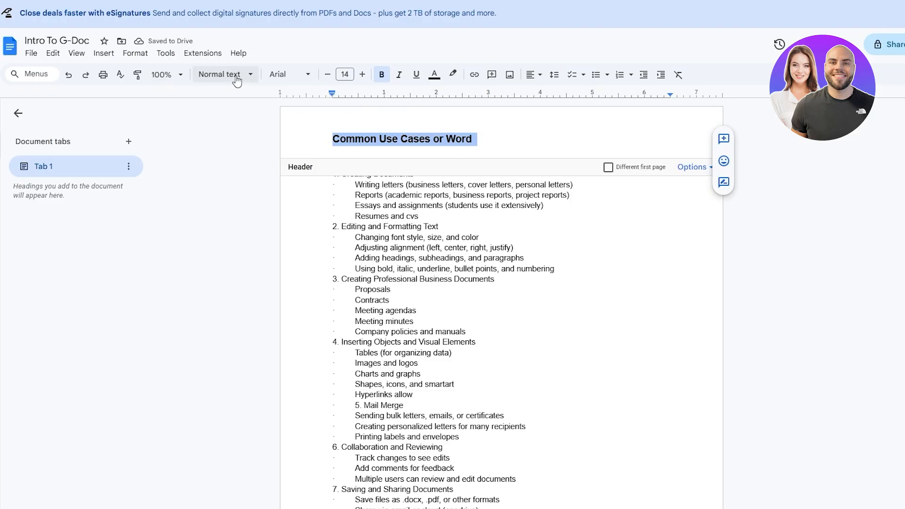
pyautogui.click(219, 74)
pyautogui.moveTo(225, 138)
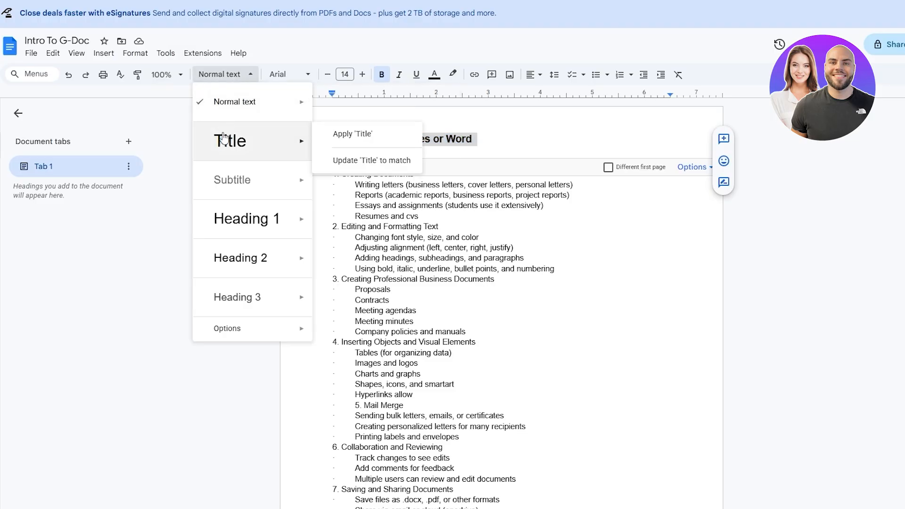
pyautogui.click(375, 137)
pyautogui.press('Left')
pyautogui.click(217, 208)
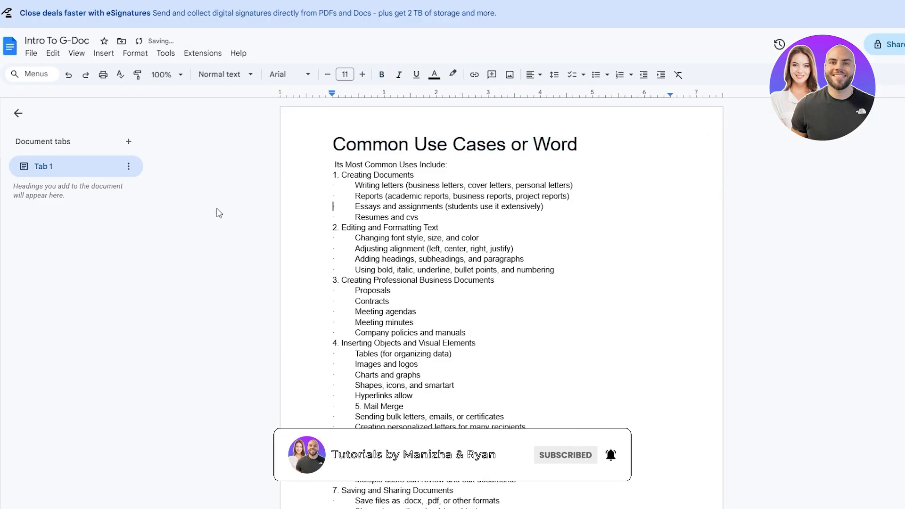
# Make the line "Its Most Common Uses Include:" bold at font size 14
pyautogui.tripleClick(334, 165)
pyautogui.click(382, 166)
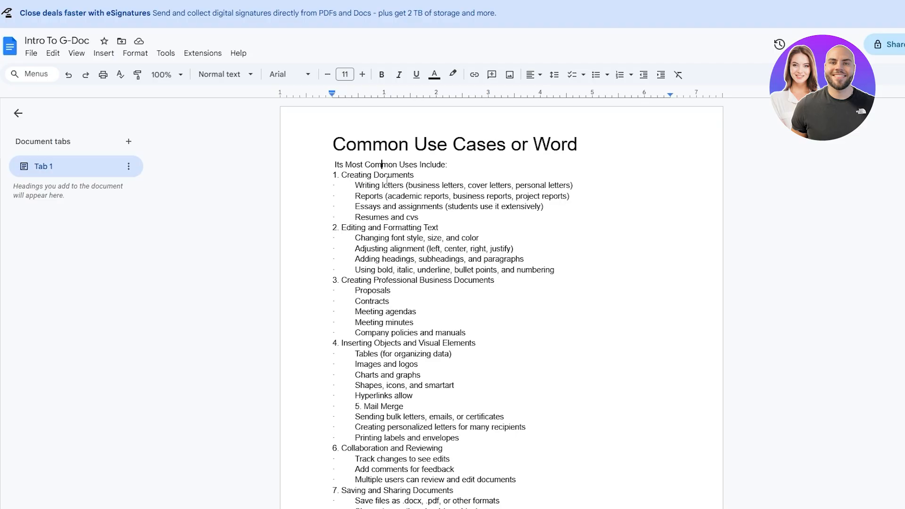
pyautogui.tripleClick(386, 163)
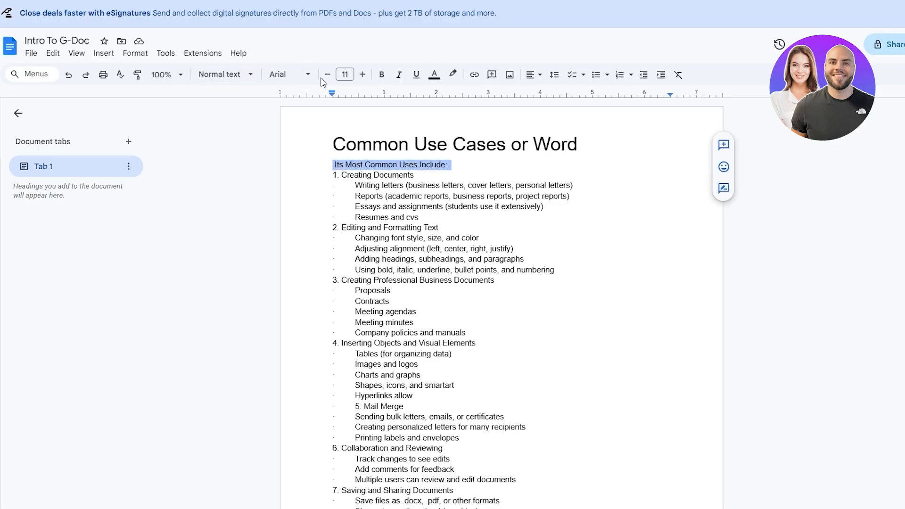
pyautogui.click(384, 80)
pyautogui.click(368, 78)
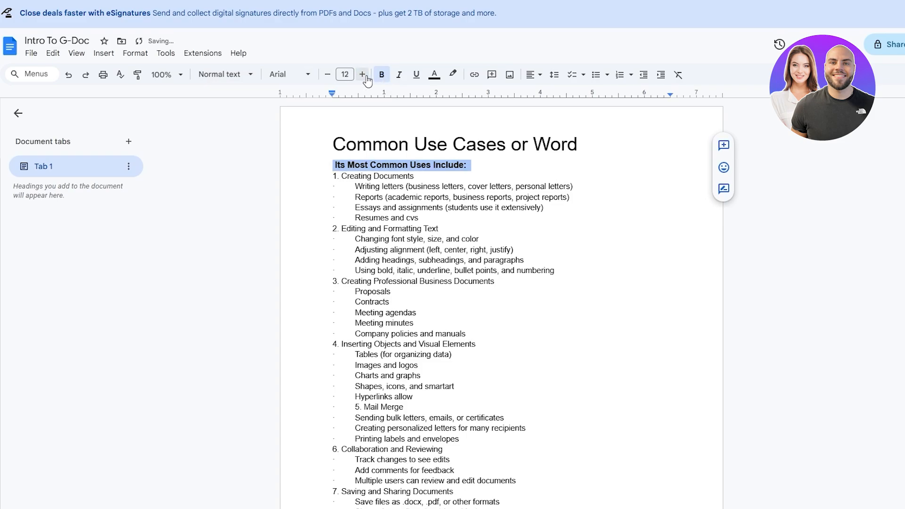
pyautogui.click(368, 78)
pyautogui.click(368, 77)
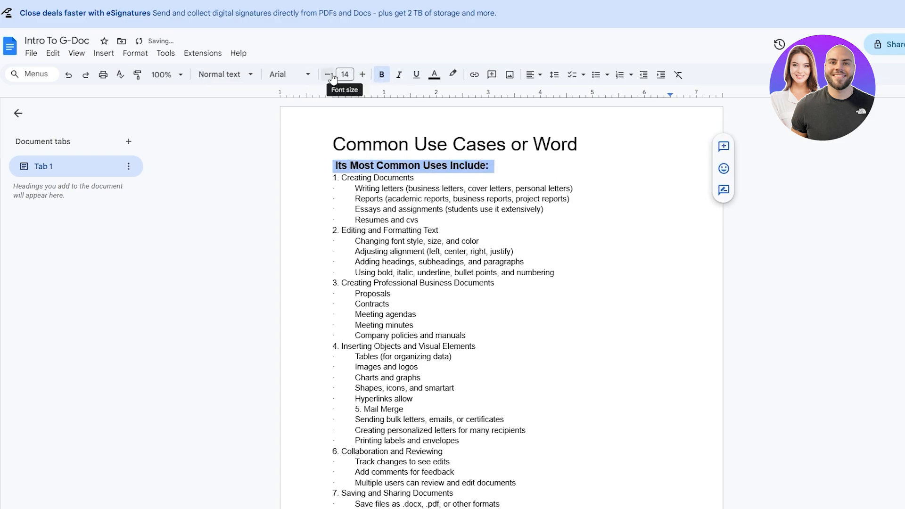
pyautogui.click(340, 241)
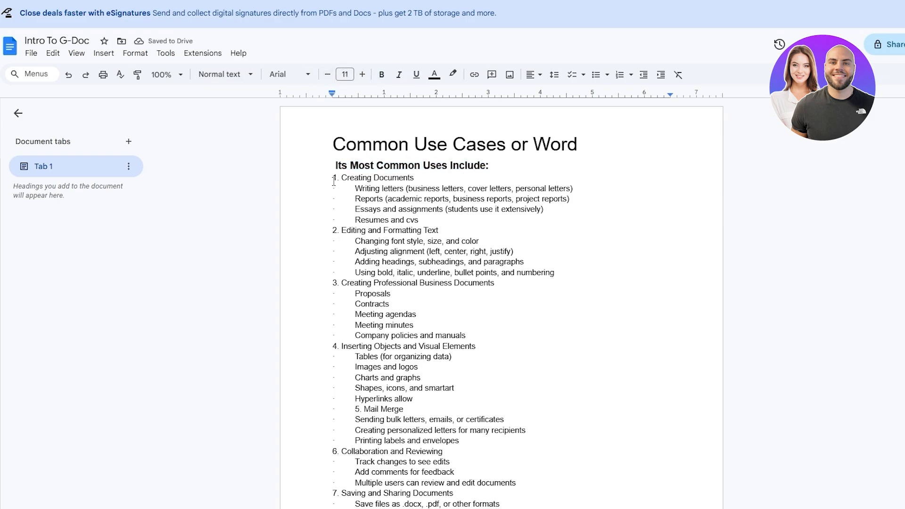
# Apply the Subtitle style to "1. Creating Documents" and copy its formatting to "2. Editing and Formatting Text"
pyautogui.tripleClick(353, 177)
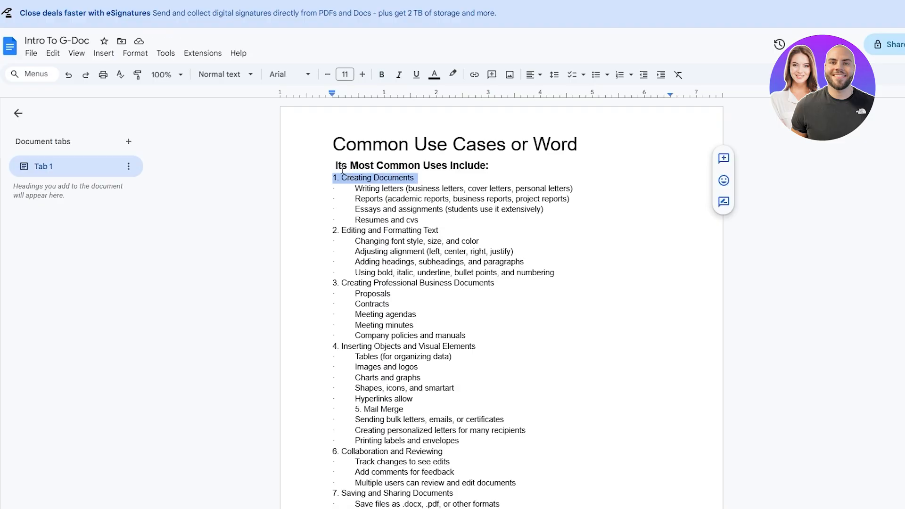
pyautogui.click(242, 74)
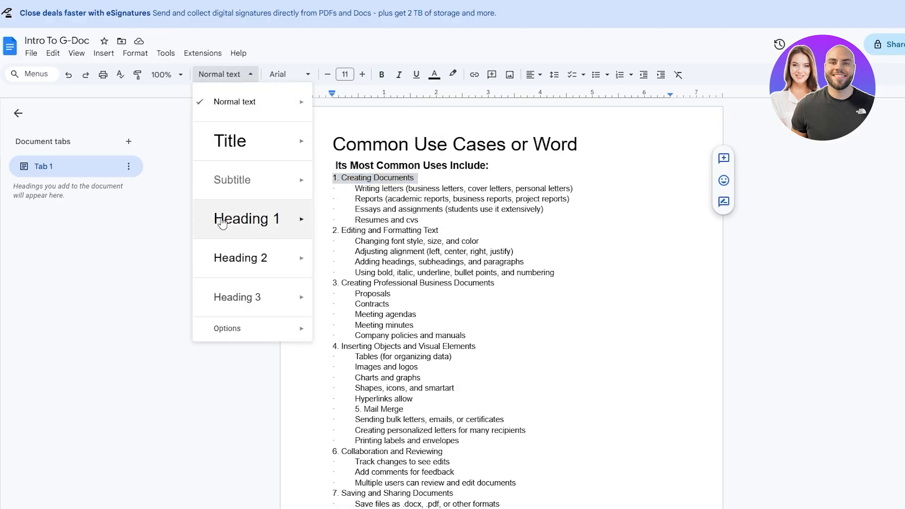
pyautogui.moveTo(268, 192)
pyautogui.click(366, 173)
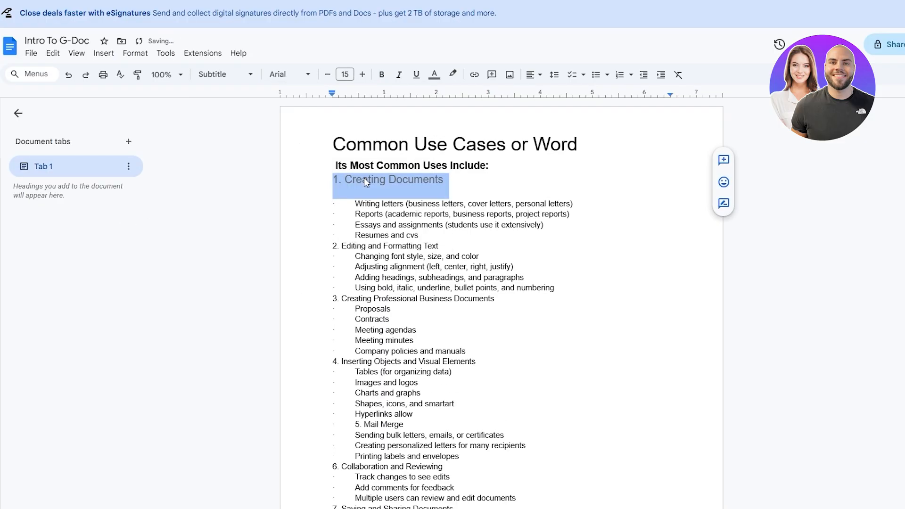
pyautogui.click(139, 78)
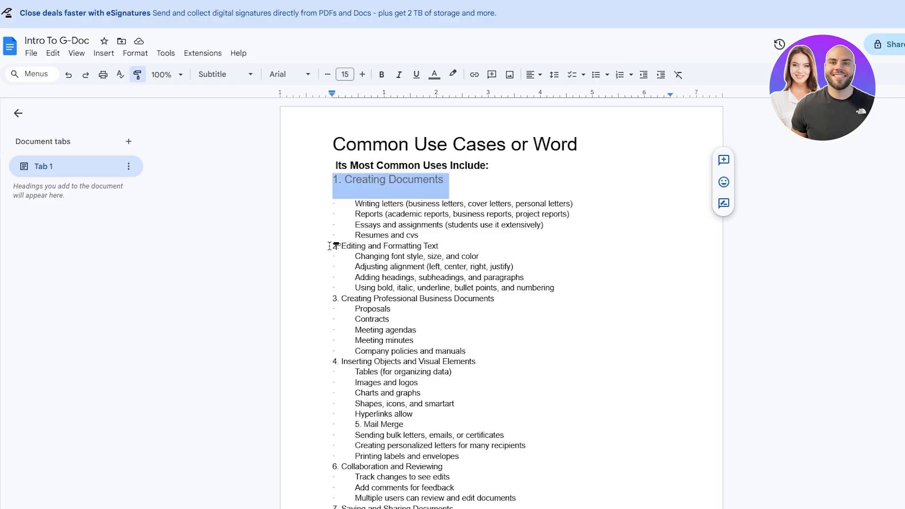
pyautogui.moveTo(331, 245); pyautogui.dragTo(441, 247)
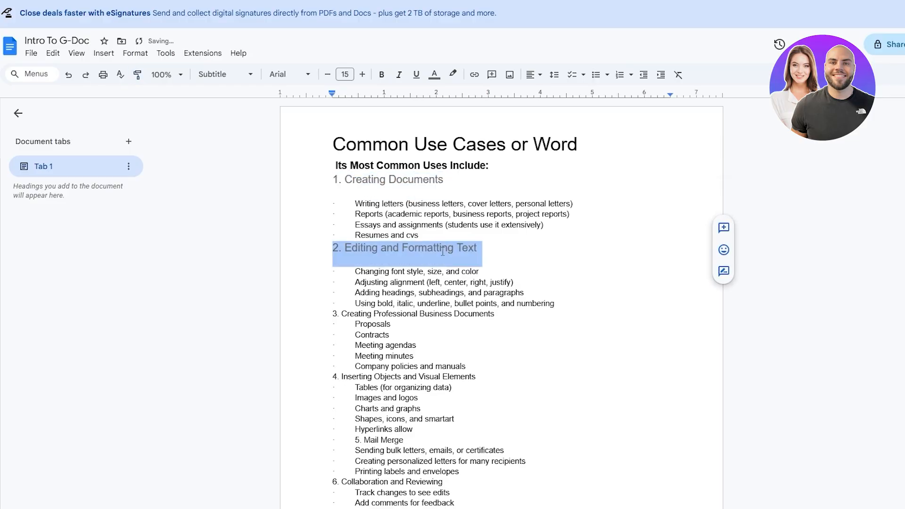
# Try to copy the subtitle formatting to "3. Creating Professional Business Documents", and undo it
pyautogui.click(139, 76)
pyautogui.moveTo(334, 314); pyautogui.dragTo(502, 320)
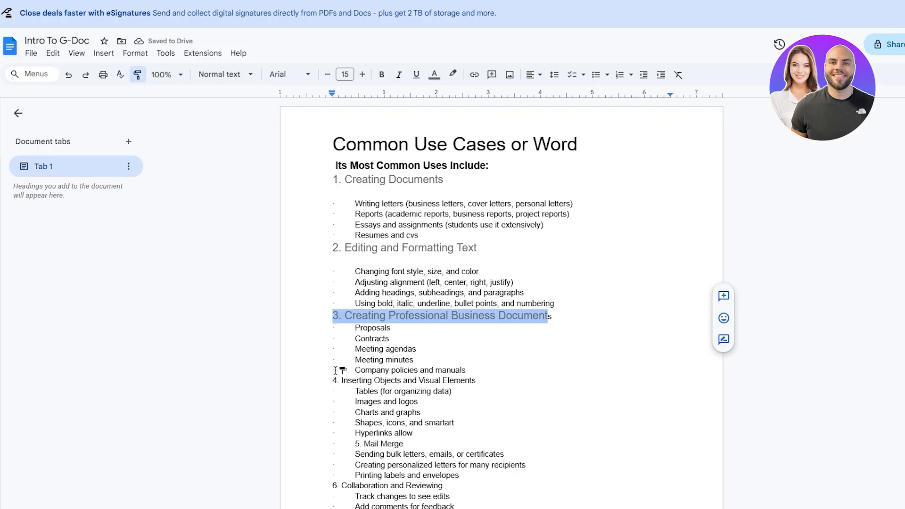
pyautogui.hotkey('ctrl', 'z')
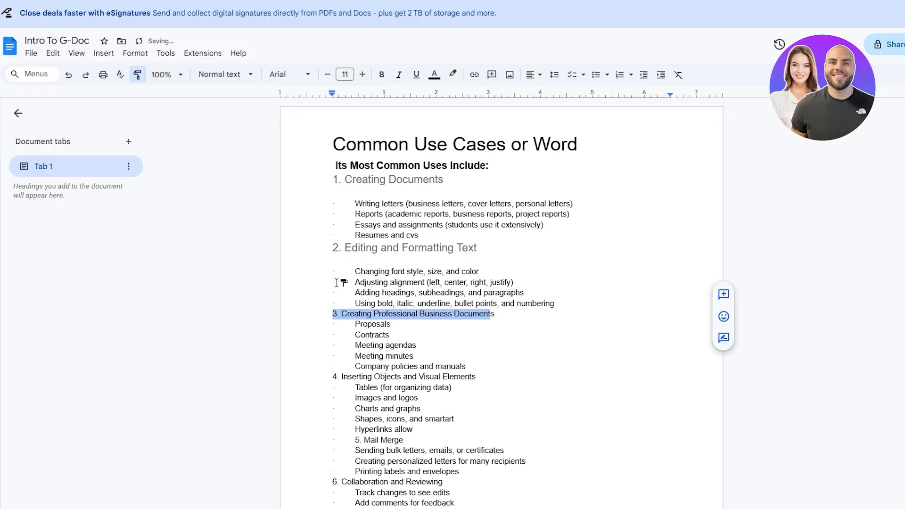
# Copy the subtitle formatting to both "3. Creating Professional Business Documents" and "4. Inserting Objects and Visual Elements"
pyautogui.click(137, 75)
pyautogui.click(136, 76)
pyautogui.click(137, 76)
pyautogui.moveTo(333, 315); pyautogui.dragTo(331, 315)
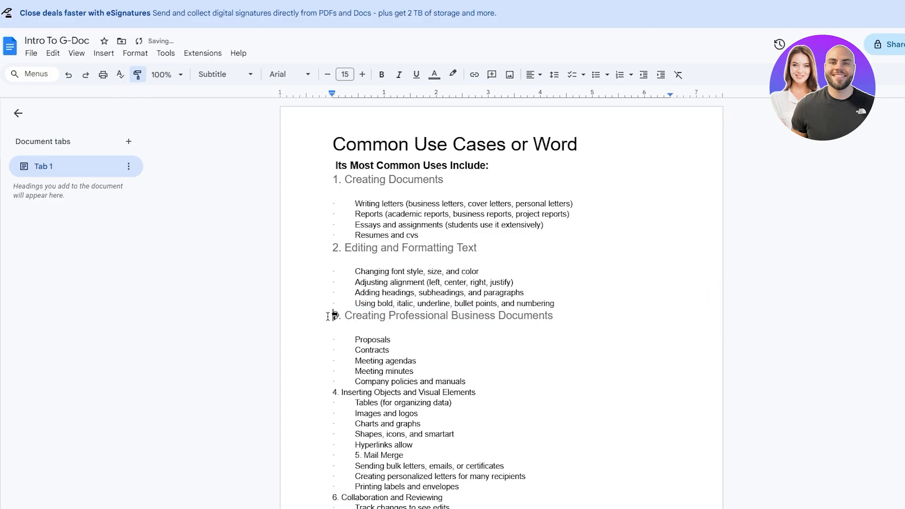
pyautogui.scroll(-2, 559, 329)
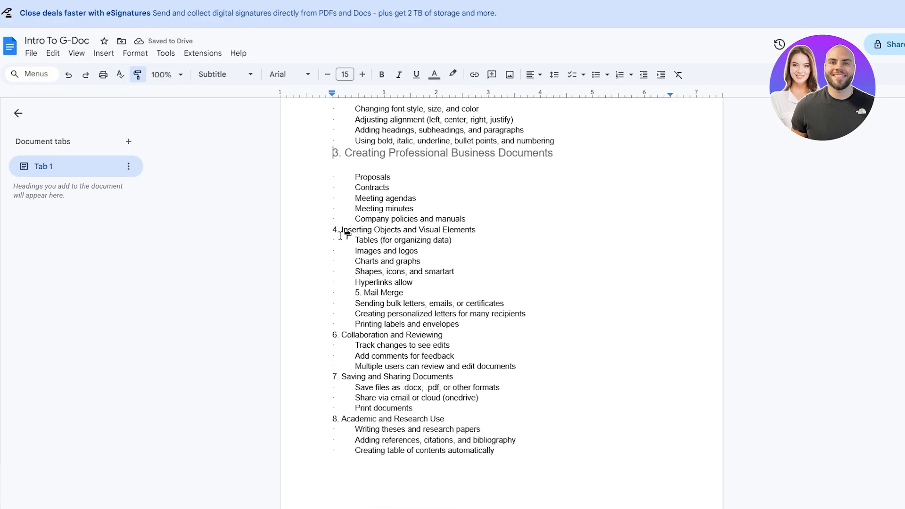
pyautogui.click(335, 231)
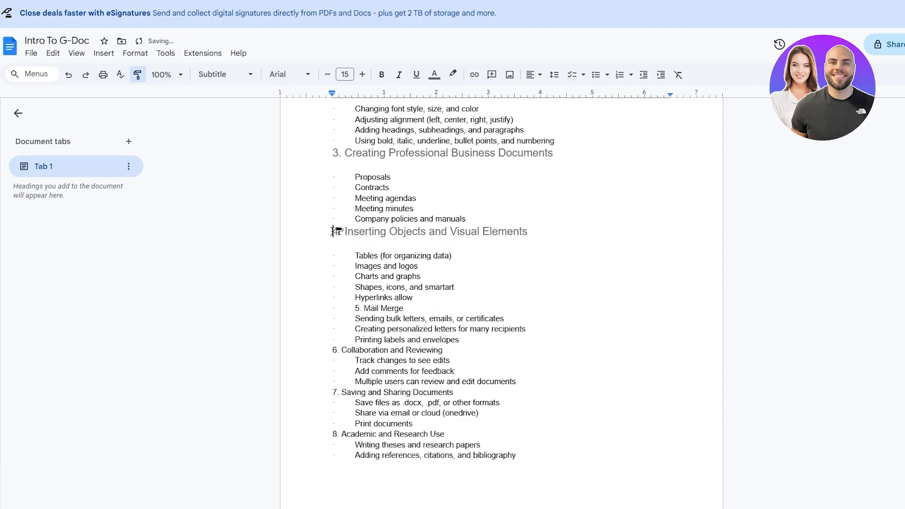
# Copy the subtitle formatting to "6. Collaboration and Reviewing" and to the word "changes" in the line below it
pyautogui.scroll(-2, 522, 233)
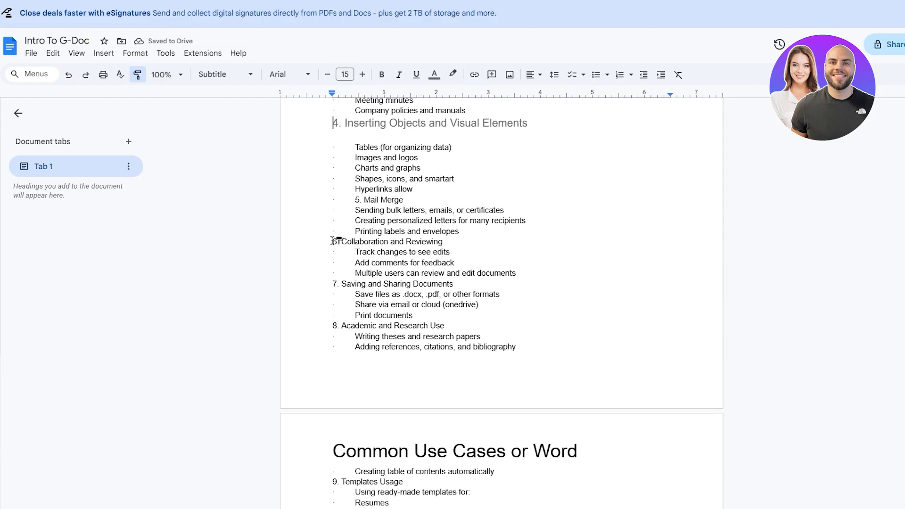
pyautogui.moveTo(340, 243); pyautogui.dragTo(449, 242)
pyautogui.click(380, 256)
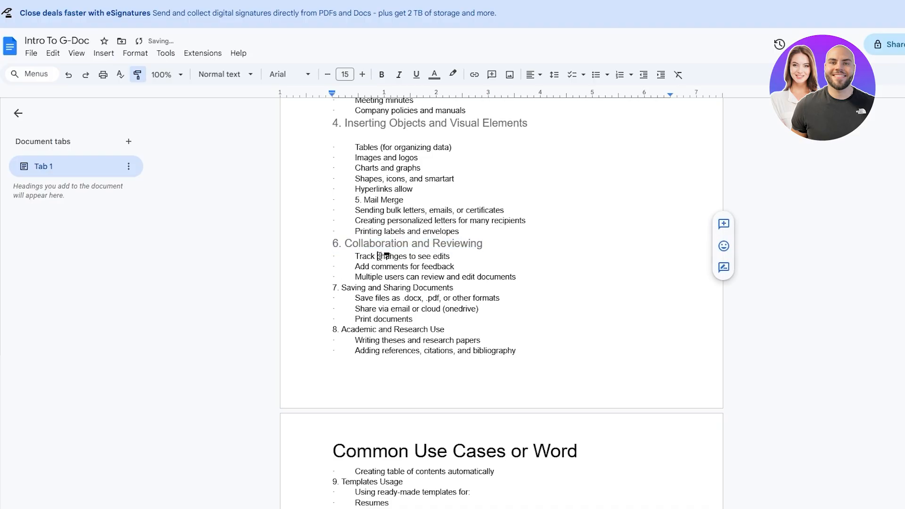
pyautogui.moveTo(379, 256); pyautogui.dragTo(419, 257)
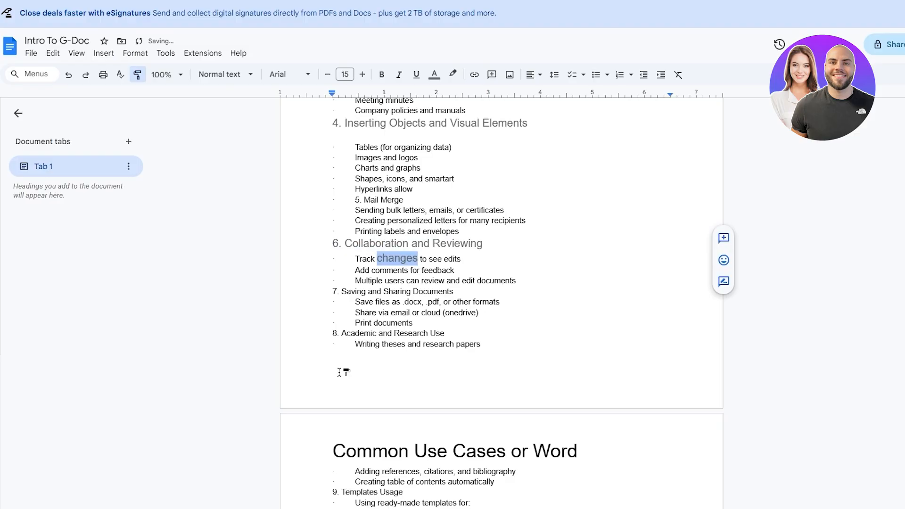
# Copy the subtitle formatting to "7. Saving and Sharing Documents" and "9. Templates Usage", and stop painting the format
pyautogui.click(335, 292)
pyautogui.scroll(-3, 325, 333)
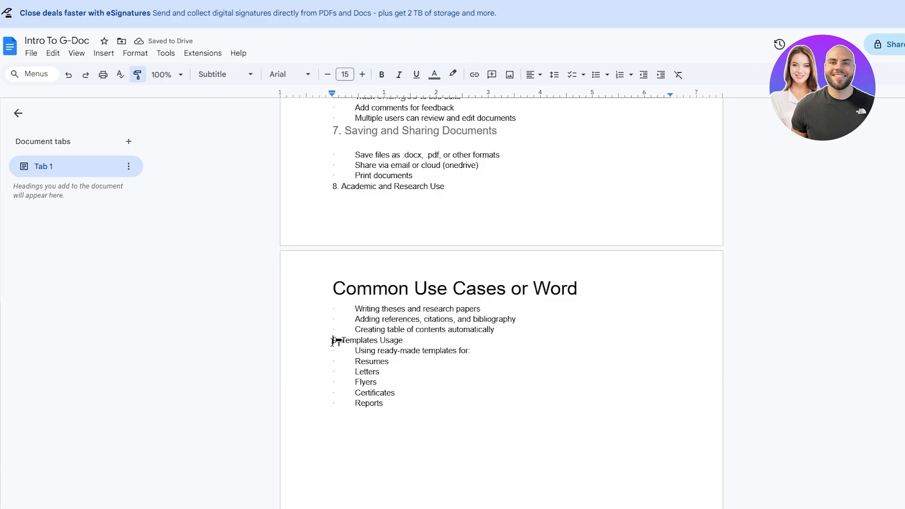
pyautogui.click(336, 340)
pyautogui.click(138, 74)
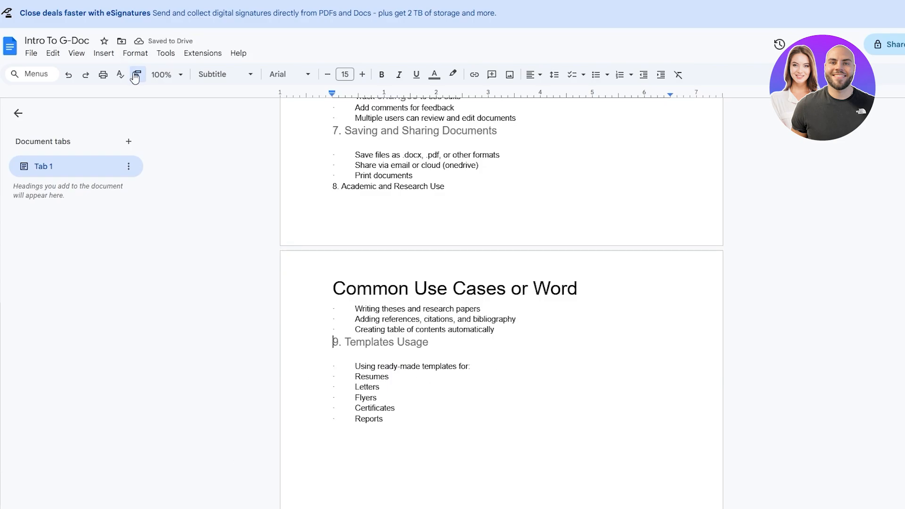
# Try to set a different first-page header and remove the header from the second page, and undo it
pyautogui.click(615, 298)
pyautogui.scroll(10, 617, 296)
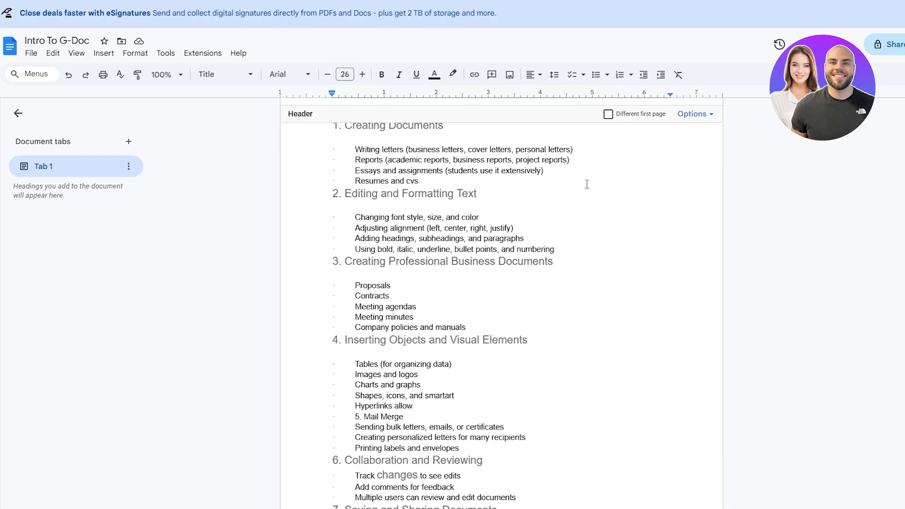
pyautogui.click(608, 169)
pyautogui.scroll(-15, 693, 296)
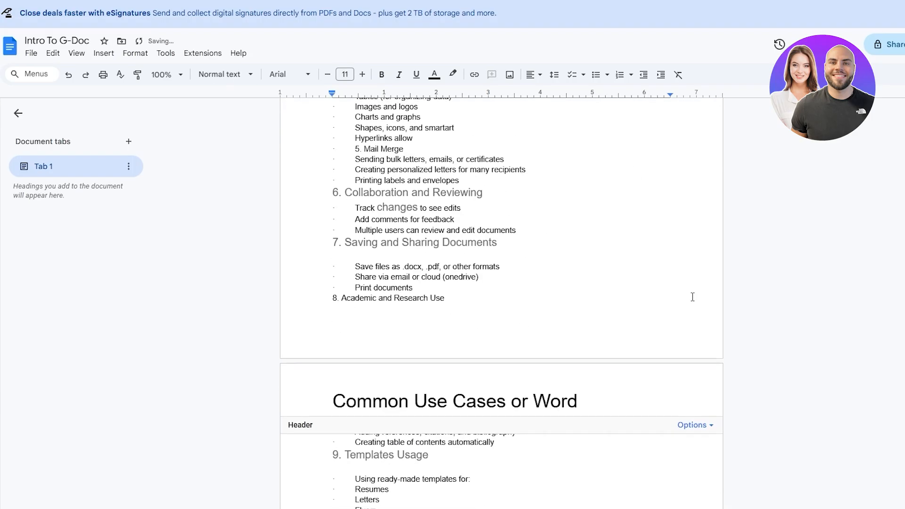
pyautogui.scroll(5, 690, 297)
pyautogui.click(622, 292)
pyautogui.doubleClick(571, 289)
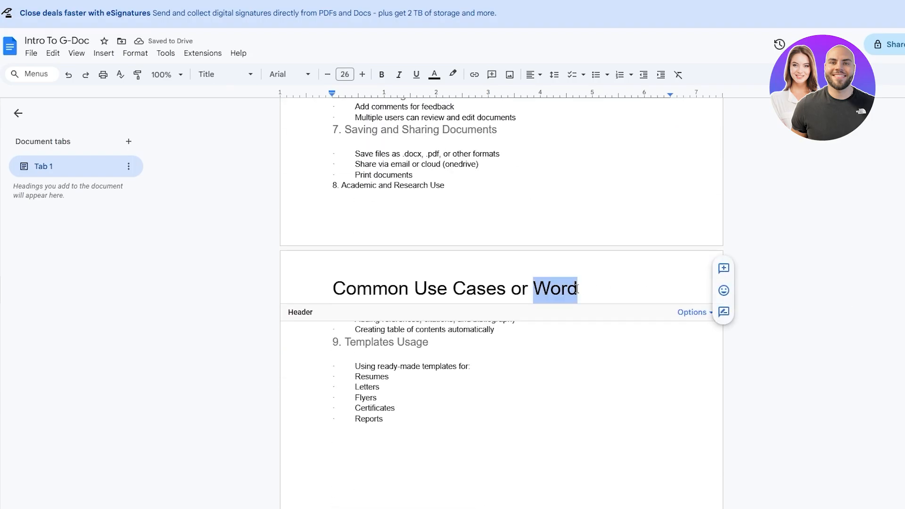
pyautogui.click(695, 312)
pyautogui.click(708, 368)
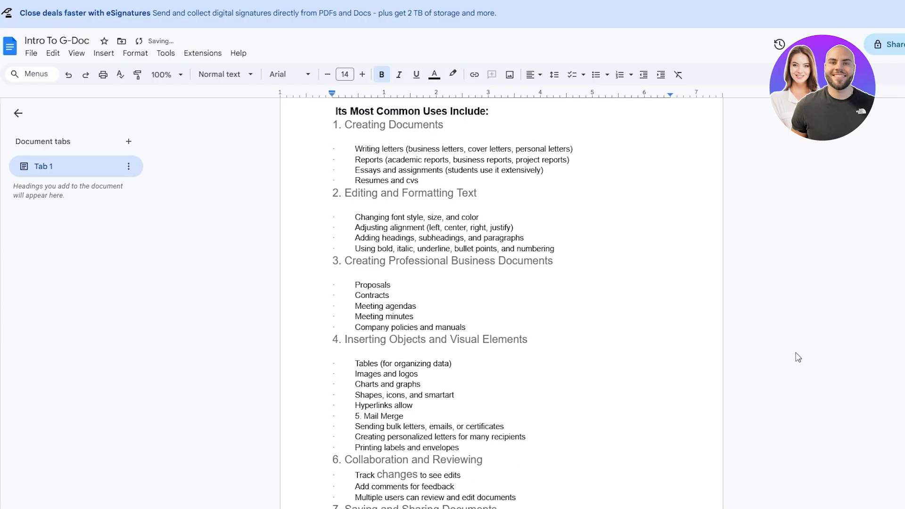
pyautogui.hotkey('ctrl', 'z')
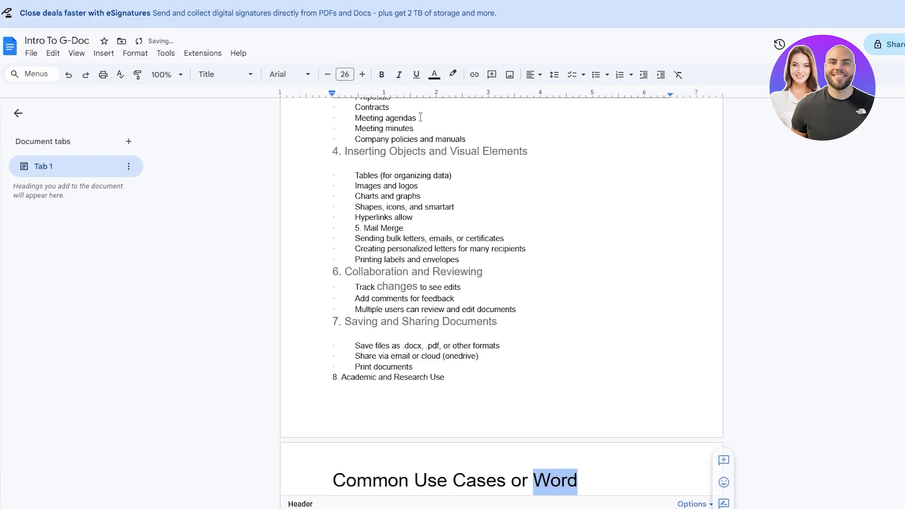
# Copy the header title "Common Use Cases for Word", enable a different first page, and paste the title into the first-page header
pyautogui.tripleClick(522, 144)
pyautogui.hotkey('ctrl', 'c')
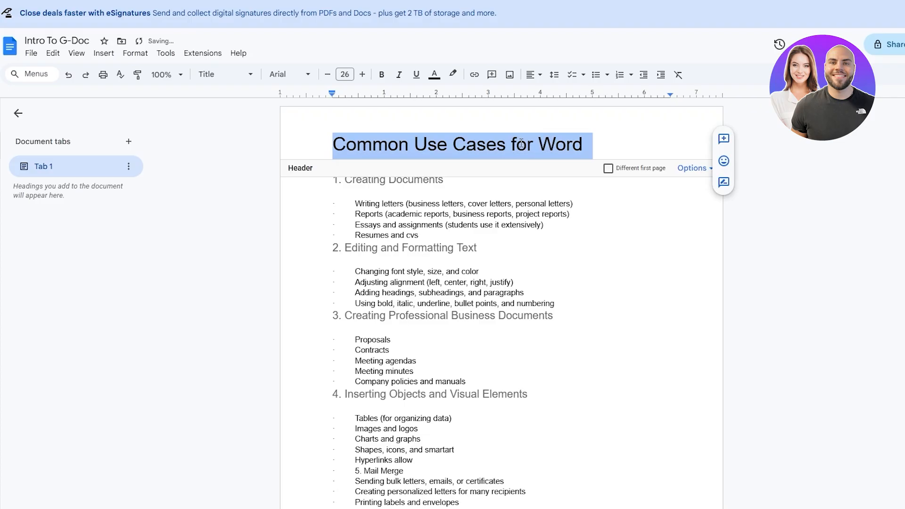
pyautogui.click(608, 169)
pyautogui.hotkey('ctrl', 'v')
pyautogui.scroll(-15, 797, 174)
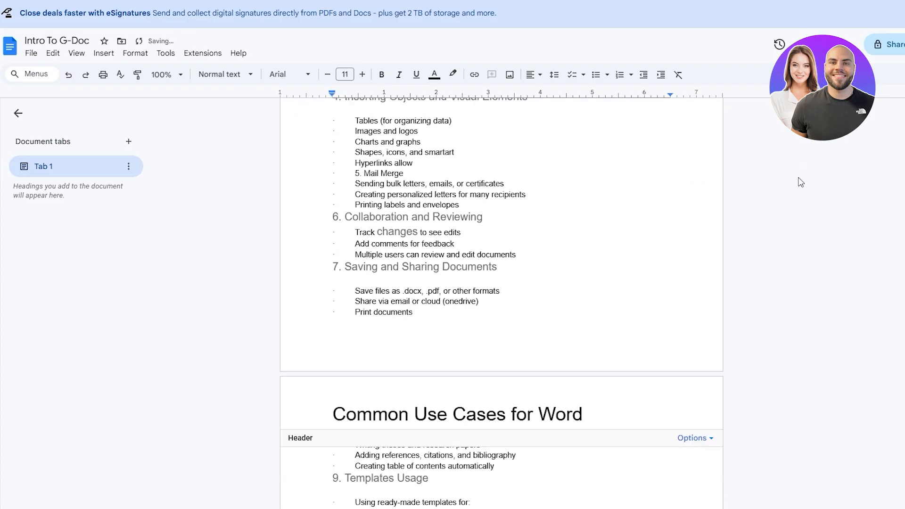
# Remove the repeated "Common Use Cases for Word" header from the second page
pyautogui.press('Escape')
pyautogui.click(674, 292)
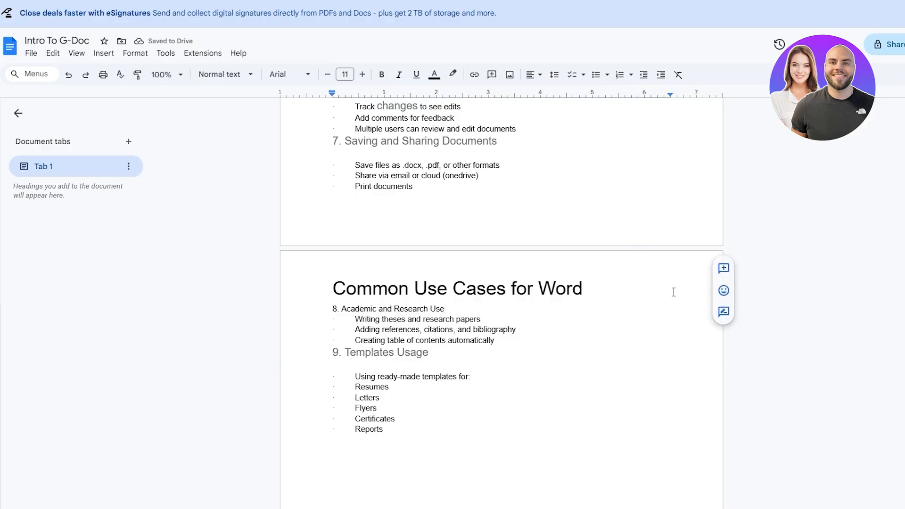
pyautogui.doubleClick(633, 285)
pyautogui.click(707, 319)
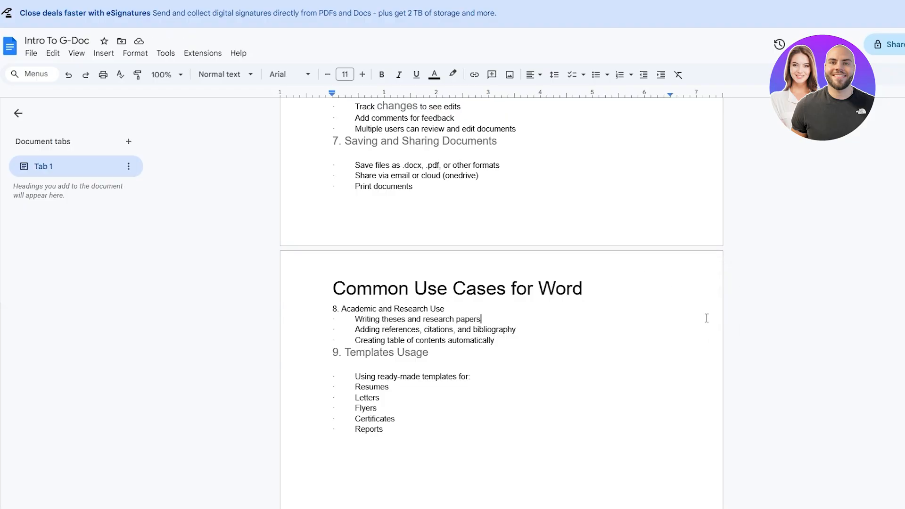
pyautogui.doubleClick(685, 295)
pyautogui.click(693, 312)
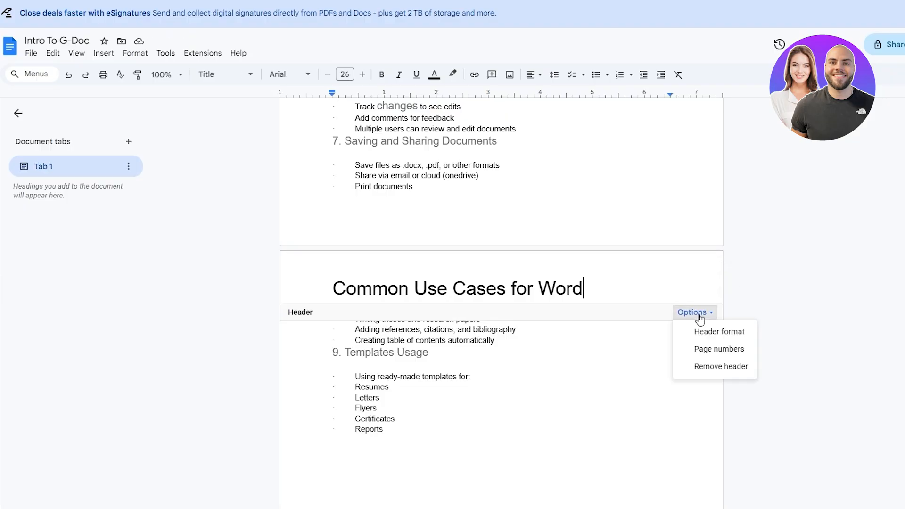
pyautogui.click(702, 370)
# Turn the four items under "1. Creating Documents" into a bulleted list
pyautogui.scroll(-15, 400, 219)
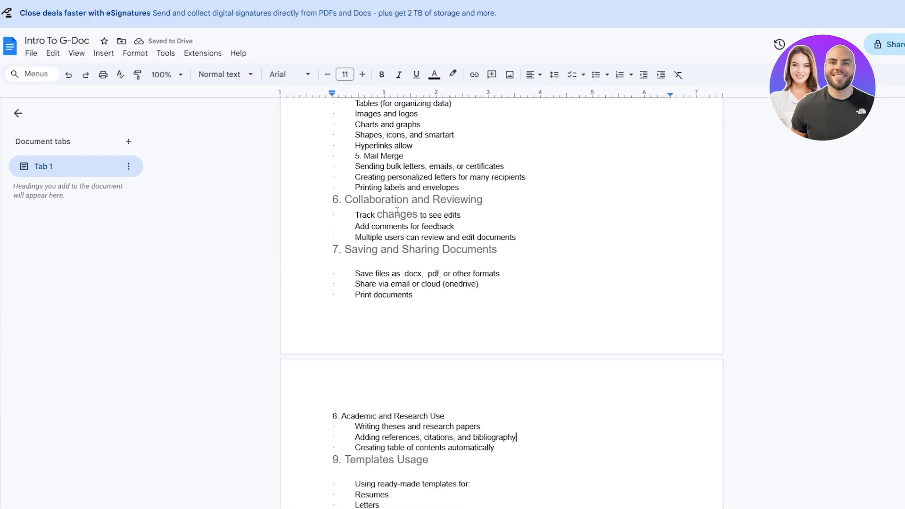
pyautogui.scroll(5, 395, 218)
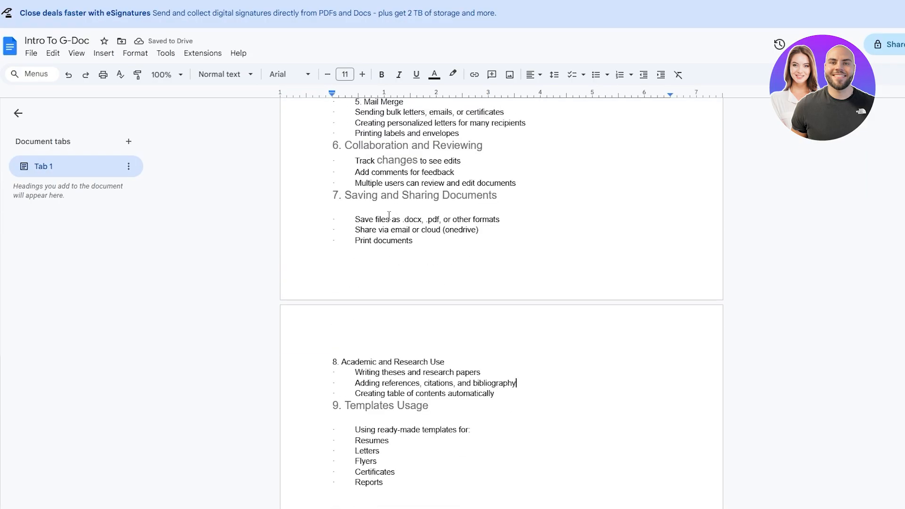
pyautogui.scroll(5, 389, 215)
pyautogui.scroll(4, 349, 260)
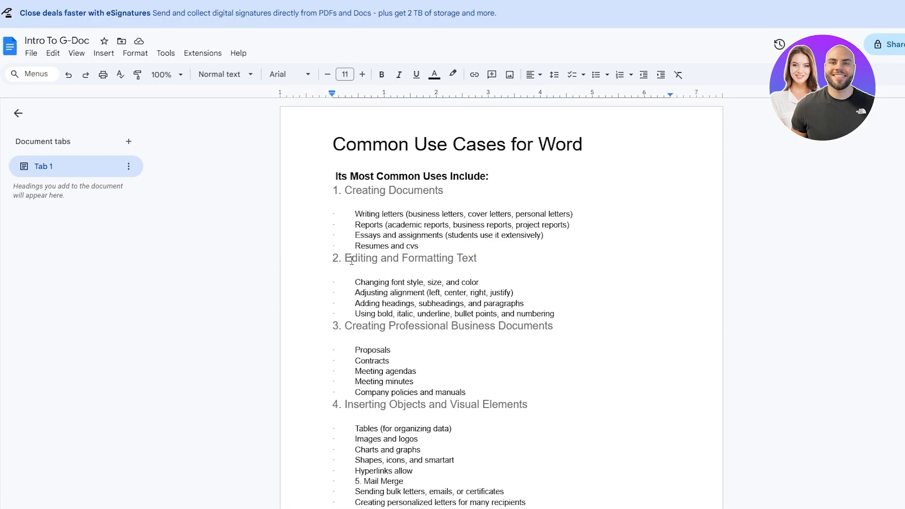
pyautogui.scroll(-1, 366, 221)
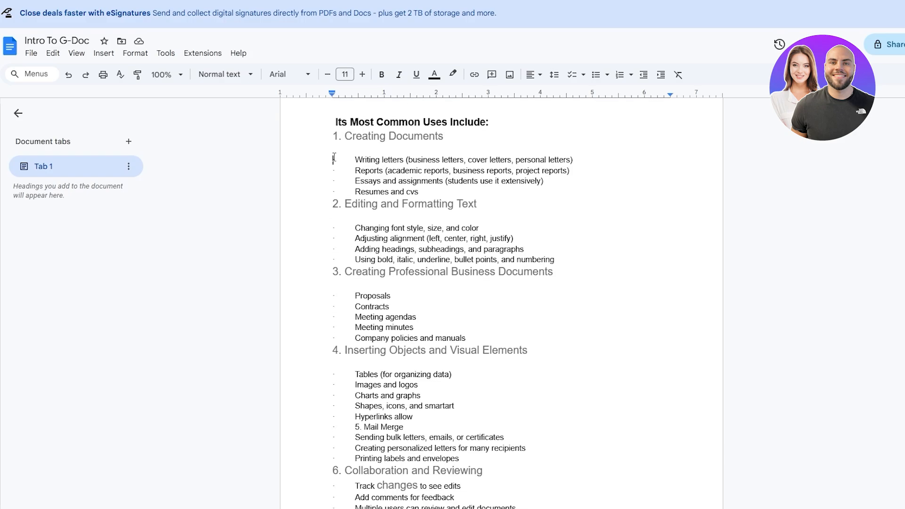
pyautogui.moveTo(334, 158); pyautogui.dragTo(438, 190)
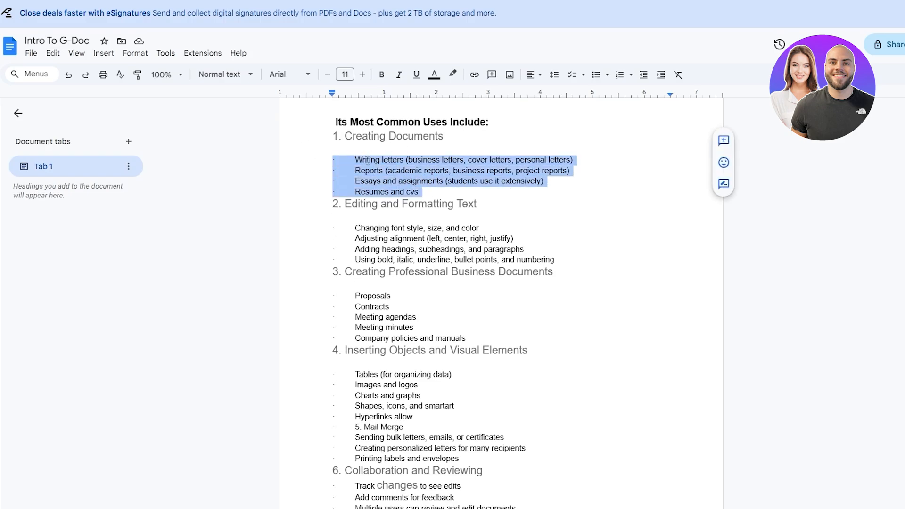
pyautogui.click(596, 77)
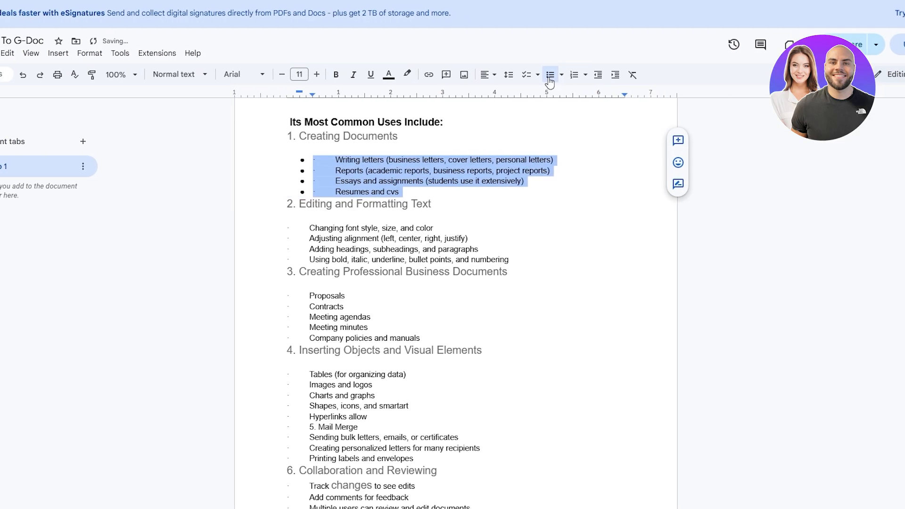
# Try the arrow and star bullet styles on the list under "1. Creating Documents"
pyautogui.click(606, 76)
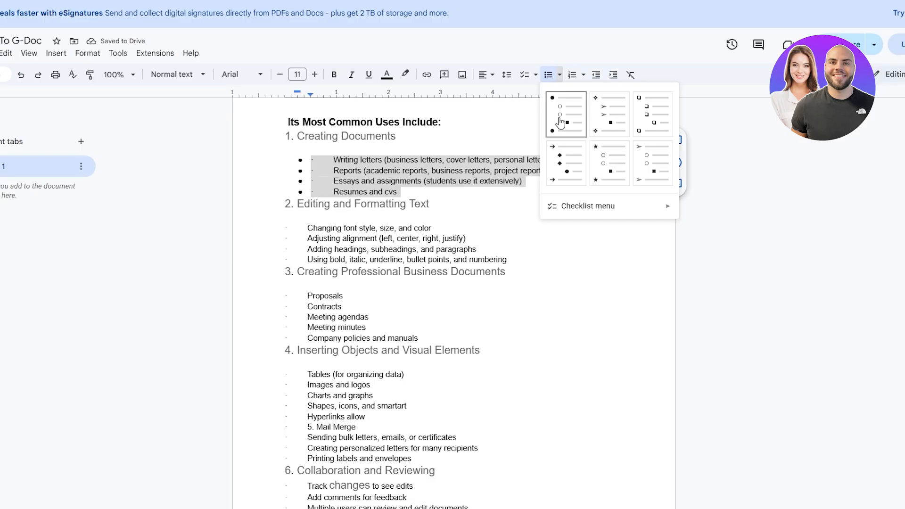
pyautogui.click(565, 160)
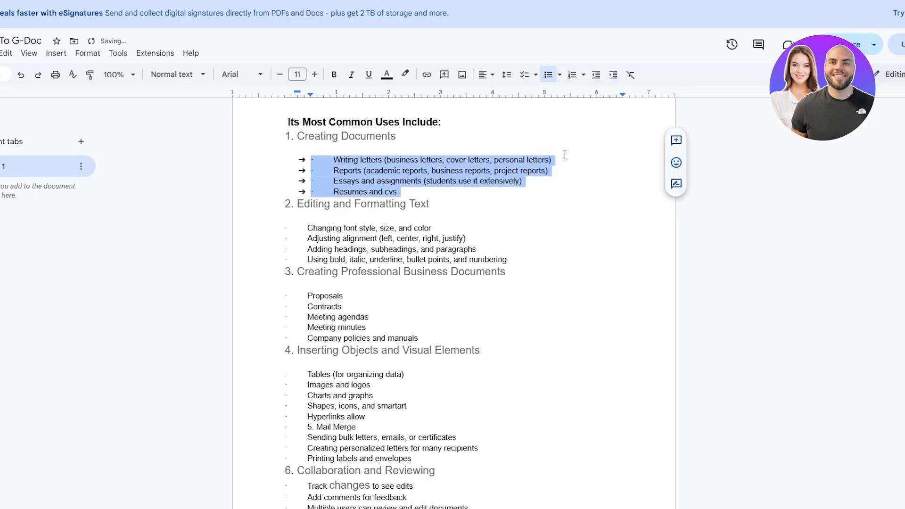
pyautogui.click(560, 74)
pyautogui.click(601, 161)
# Try a checklist format on the items under "1. Creating Documents", and switch them back to solid round bullets
pyautogui.click(559, 74)
pyautogui.moveTo(606, 215)
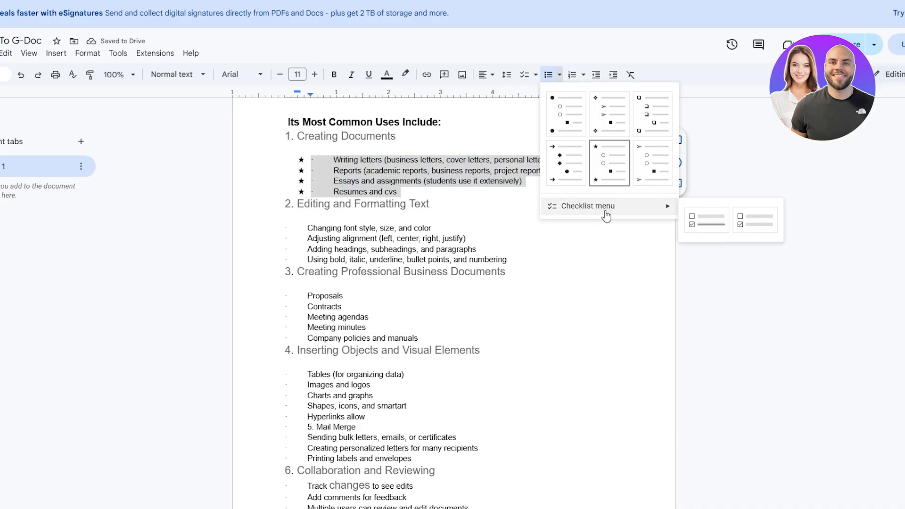
pyautogui.click(745, 224)
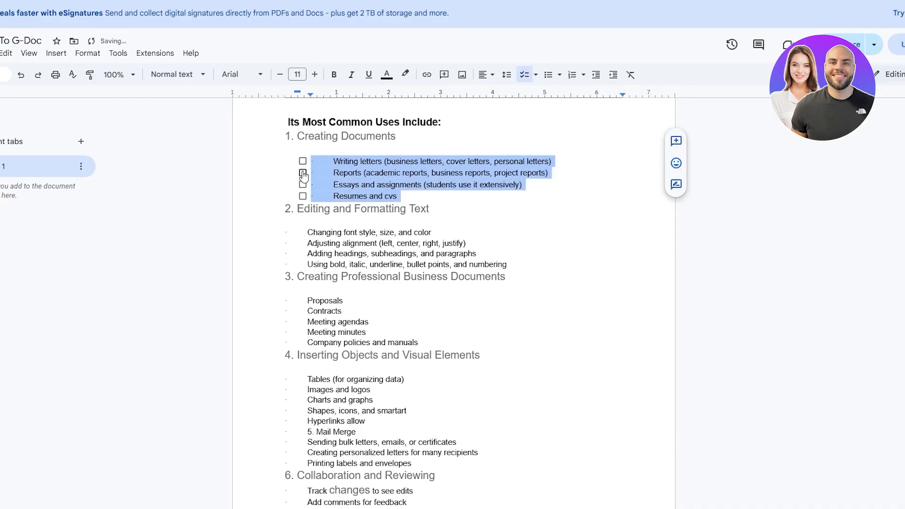
pyautogui.click(525, 75)
pyautogui.click(529, 75)
pyautogui.click(534, 77)
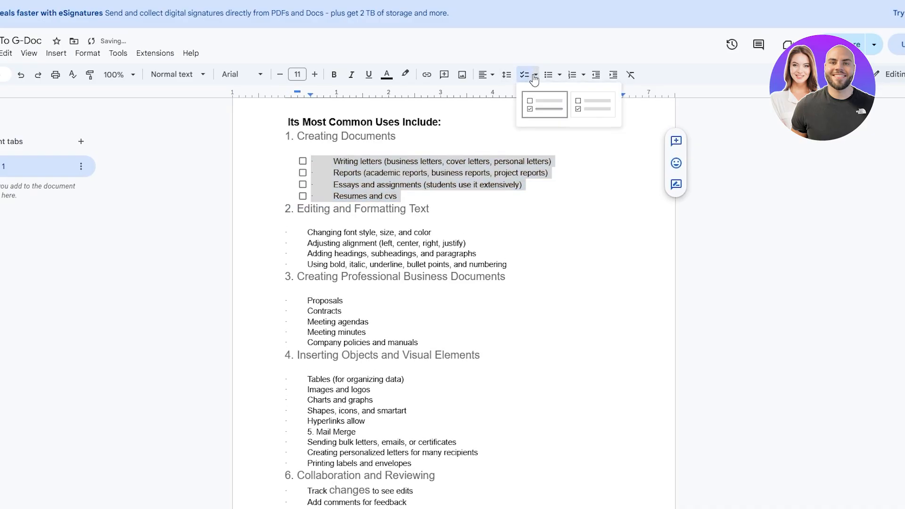
pyautogui.click(560, 75)
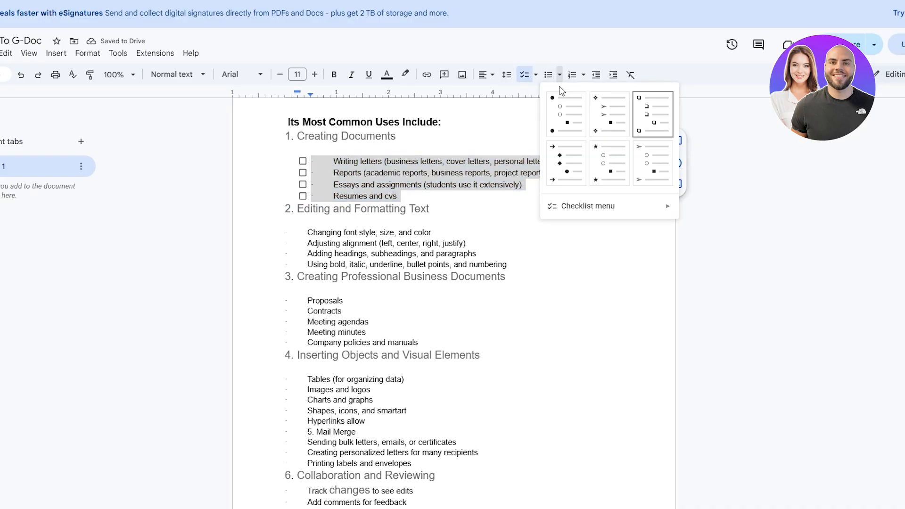
pyautogui.click(566, 111)
# Turn the four items under "2. Editing and Formatting Text" into a list with diamond-shaped bullets
pyautogui.moveTo(302, 226); pyautogui.dragTo(486, 255)
pyautogui.click(292, 232)
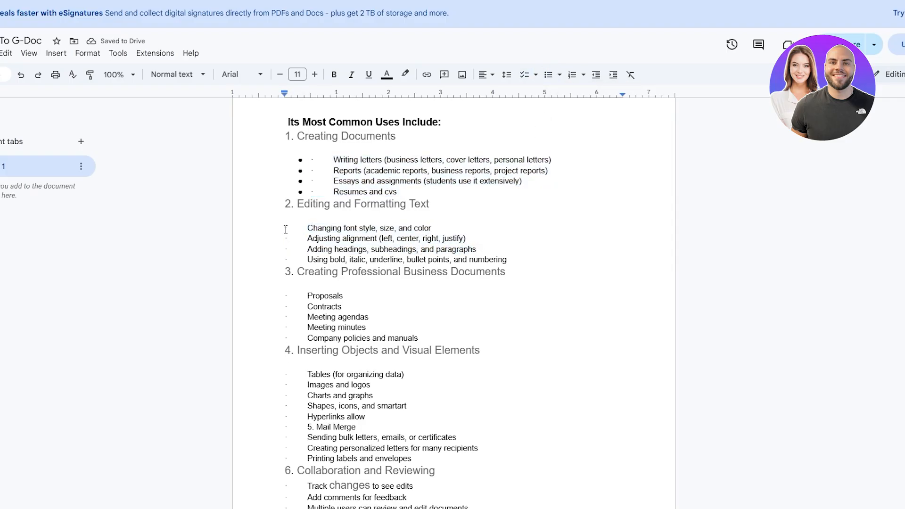
pyautogui.moveTo(285, 227); pyautogui.dragTo(510, 261)
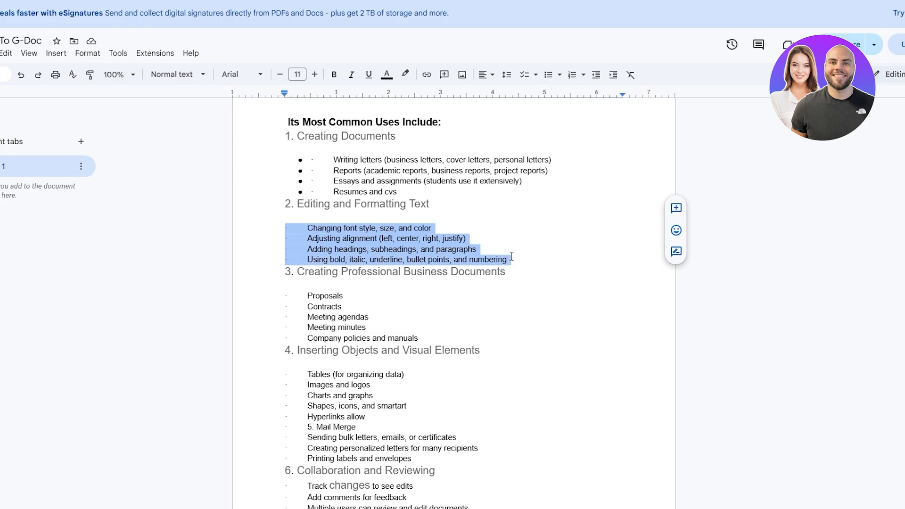
pyautogui.click(559, 75)
pyautogui.click(597, 103)
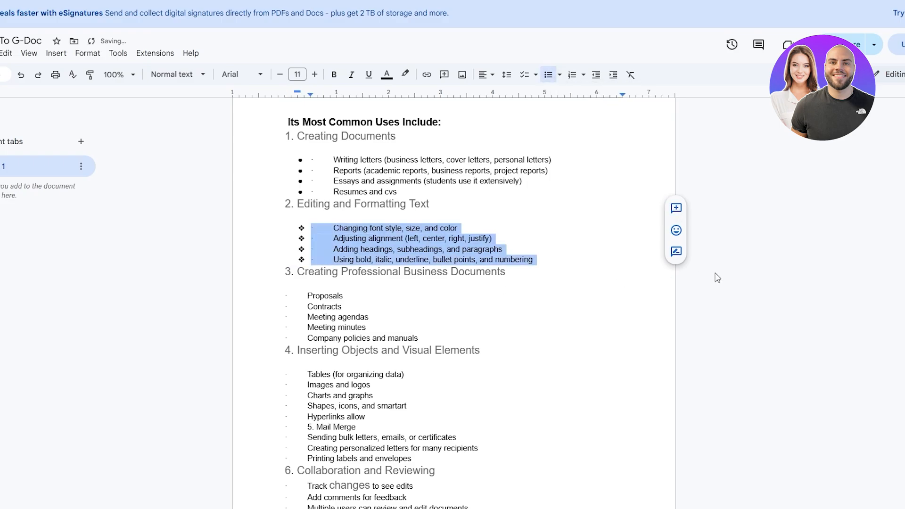
# Number the items under "3. Creating Professional Business Documents" in the 1., 2., 3. style and insert an empty item after "Proposals"
pyautogui.moveTo(286, 296); pyautogui.dragTo(432, 338)
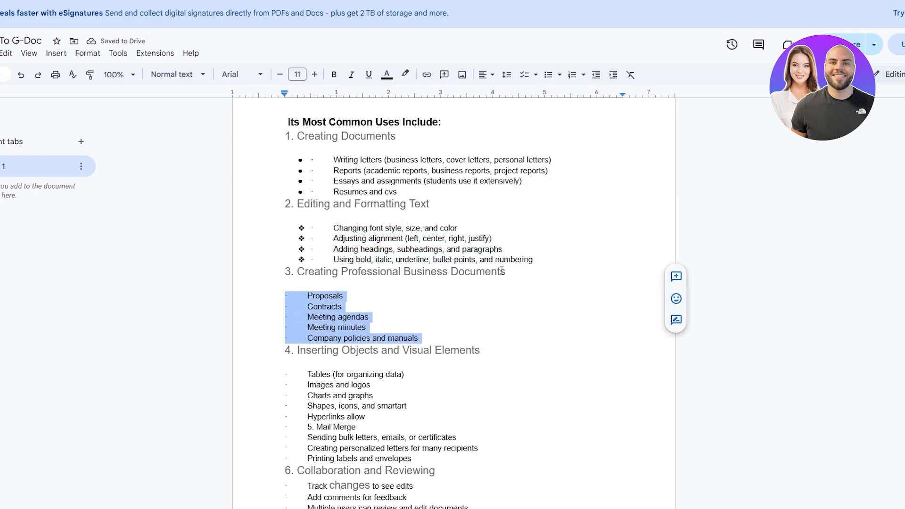
pyautogui.click(583, 75)
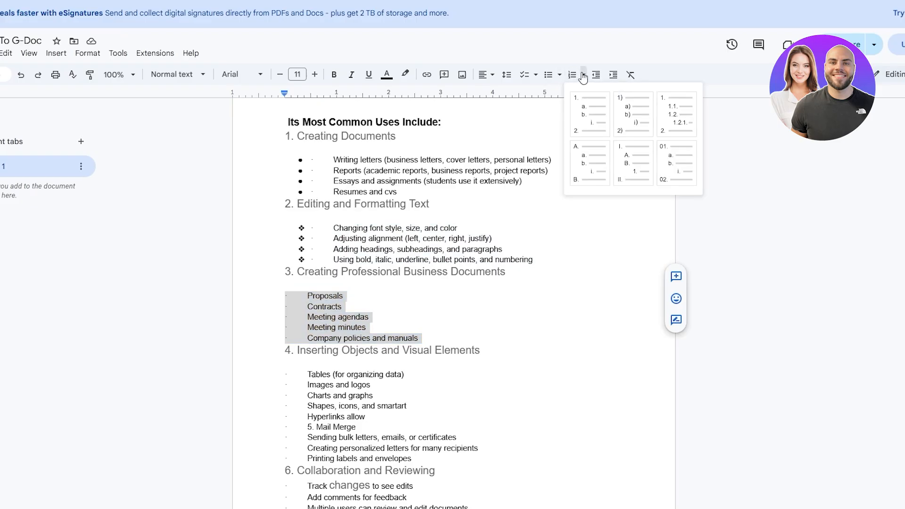
pyautogui.click(585, 114)
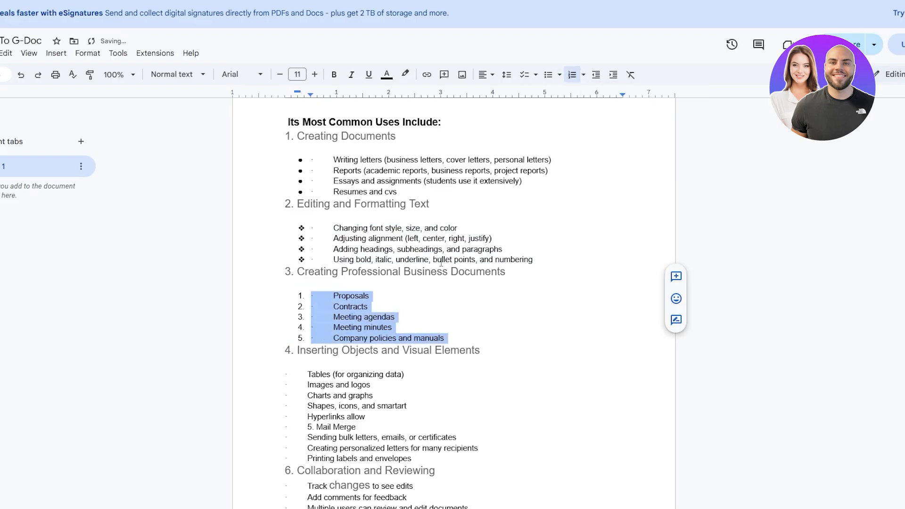
pyautogui.click(373, 296)
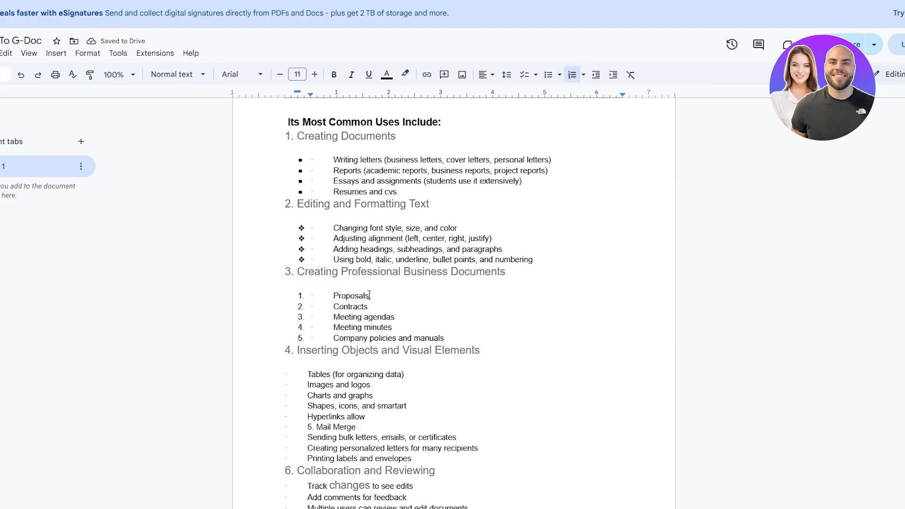
pyautogui.press('Return')
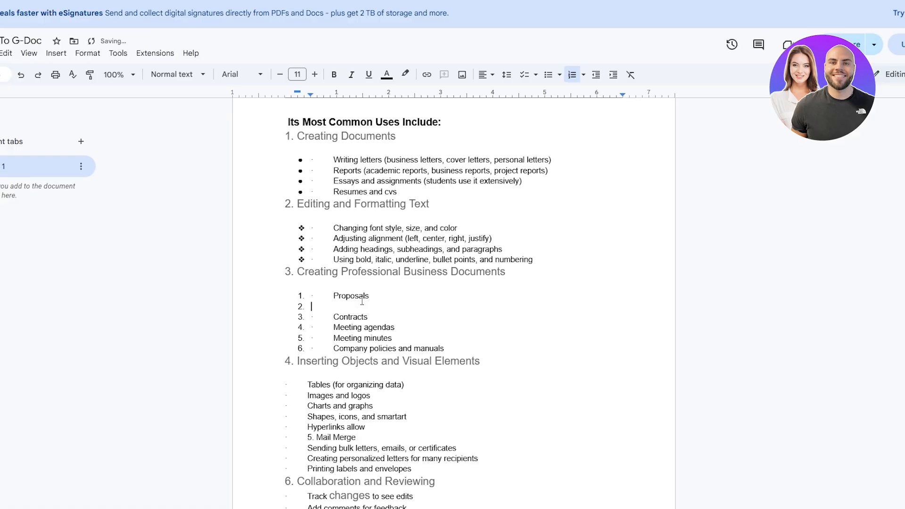
# Remove the empty item after "Proposals", and test a new numbered item and an unnumbered line break there, deleting each one
pyautogui.press('BackSpace')
pyautogui.press('BackSpace')
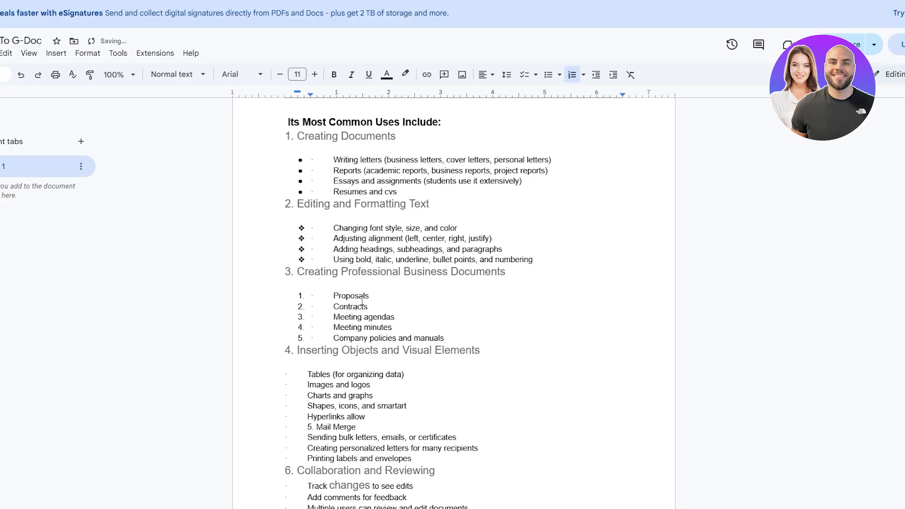
pyautogui.press('Return')
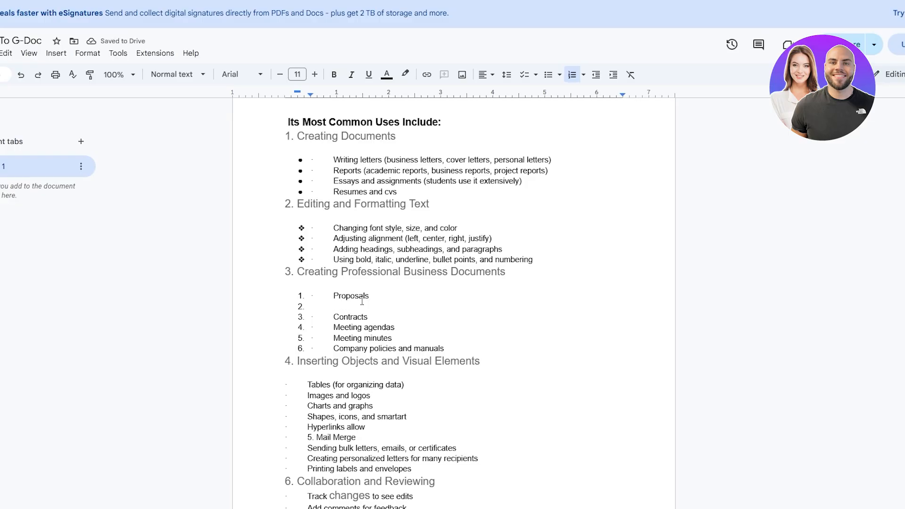
pyautogui.press('BackSpace')
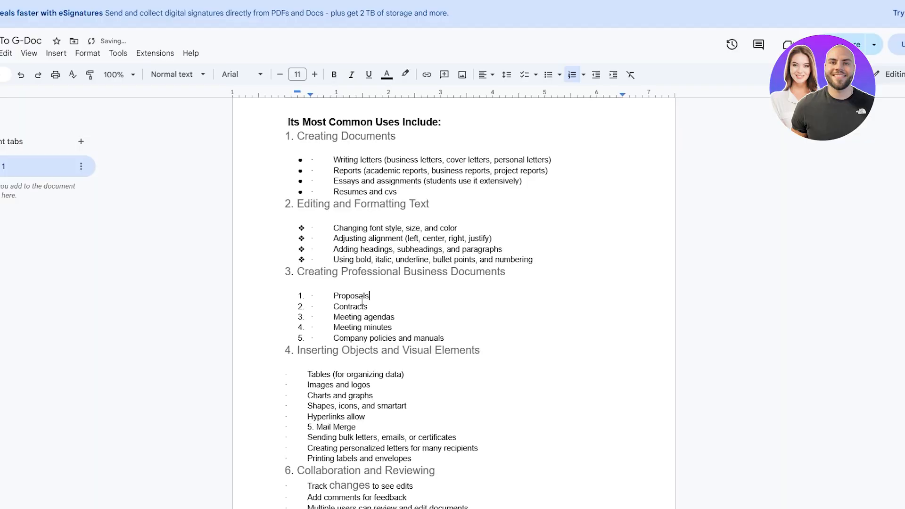
pyautogui.hotkey('shift', 'Return')
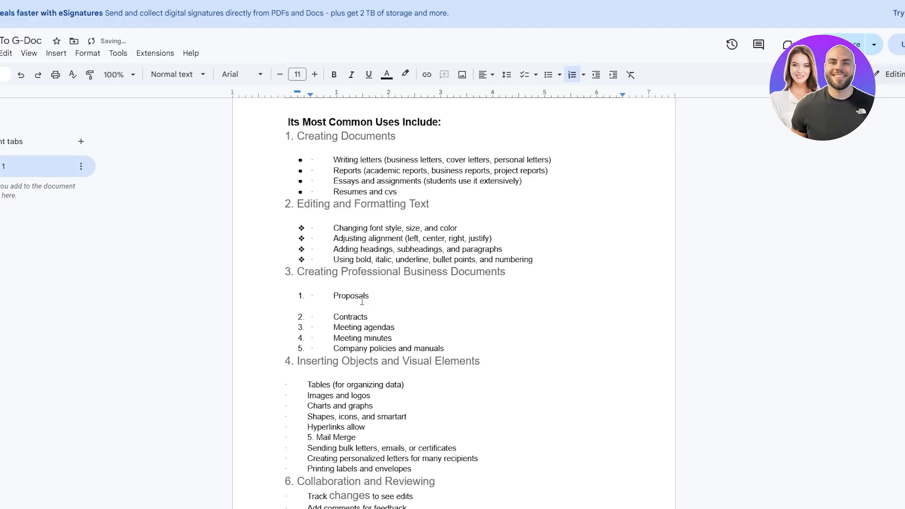
pyautogui.press('BackSpace')
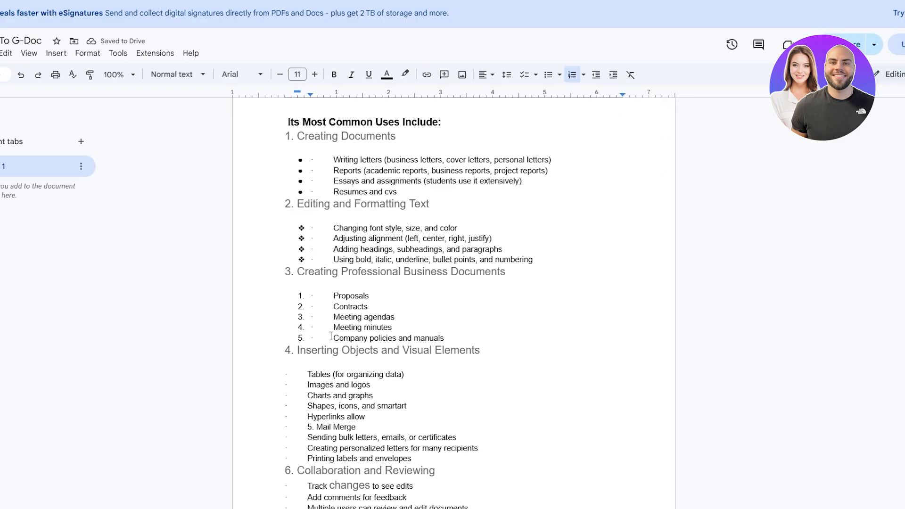
# Turn all the items under "4. Inserting Objects and Visual Elements" into a list with arrow bullets
pyautogui.scroll(-1, 328, 334)
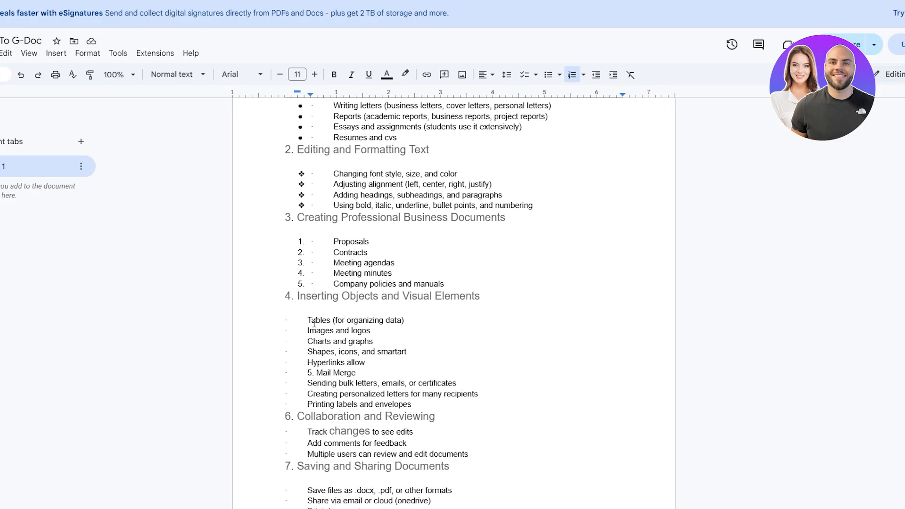
pyautogui.moveTo(306, 320); pyautogui.dragTo(414, 405)
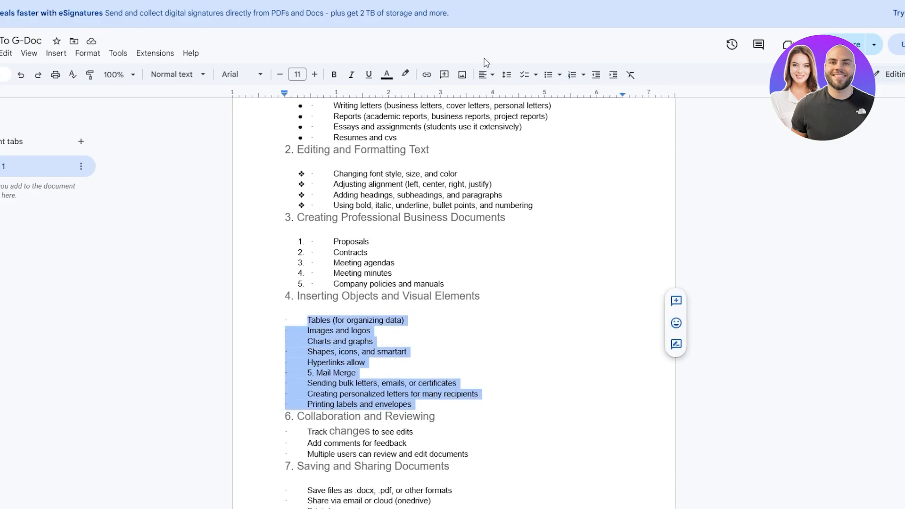
pyautogui.click(559, 75)
pyautogui.click(582, 121)
# Turn the three items under "6. Collaboration and Reviewing" into a list with star bullets
pyautogui.scroll(-2, 467, 313)
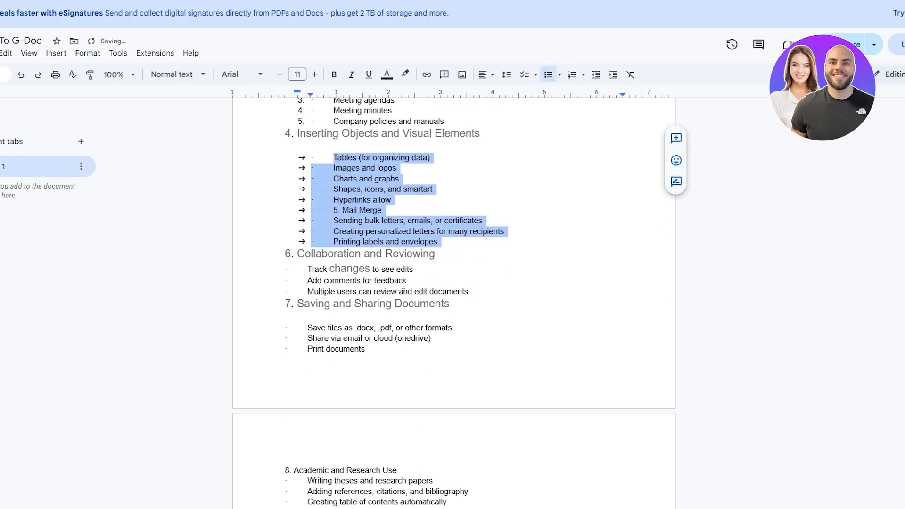
pyautogui.moveTo(305, 270); pyautogui.dragTo(469, 293)
pyautogui.click(559, 74)
pyautogui.click(625, 179)
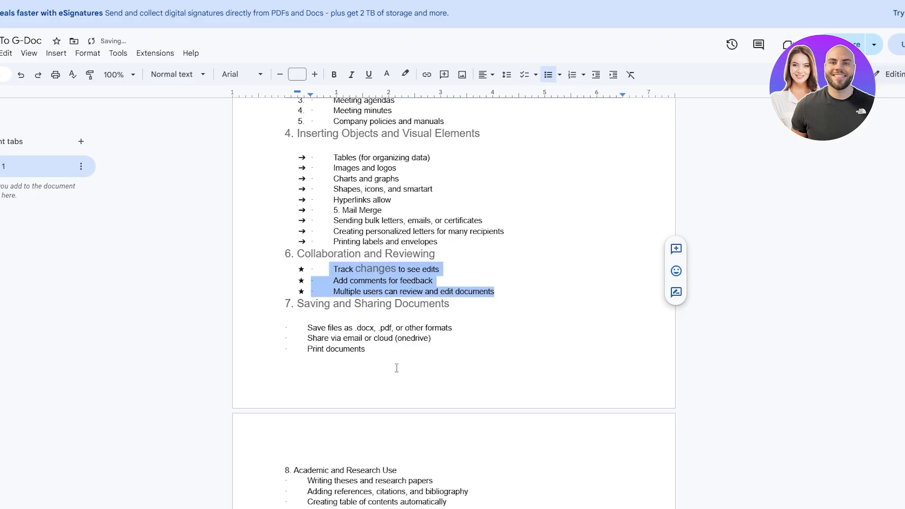
# Turn the three items under "8. Academic and Research Use" into a list with star bullets
pyautogui.scroll(-3, 375, 359)
pyautogui.scroll(10, 375, 360)
pyautogui.scroll(-4, 376, 358)
pyautogui.scroll(-6, 377, 358)
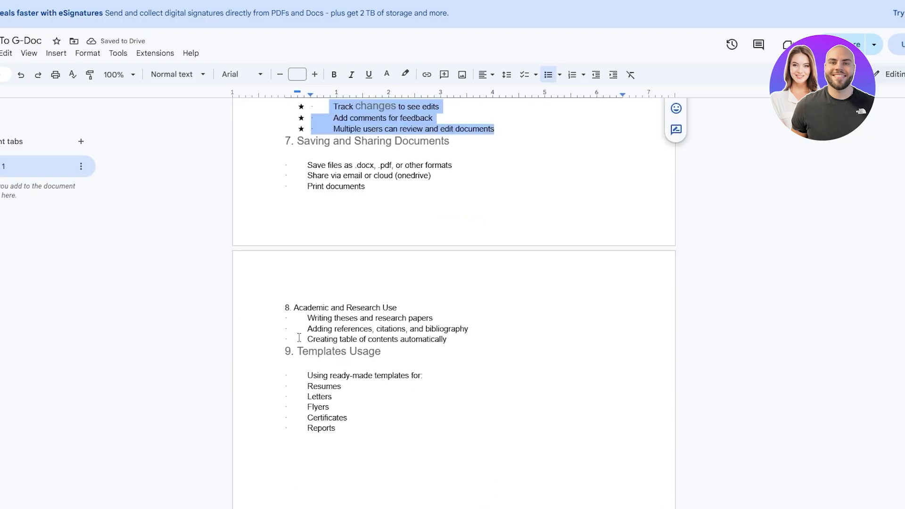
pyautogui.moveTo(305, 322); pyautogui.dragTo(481, 340)
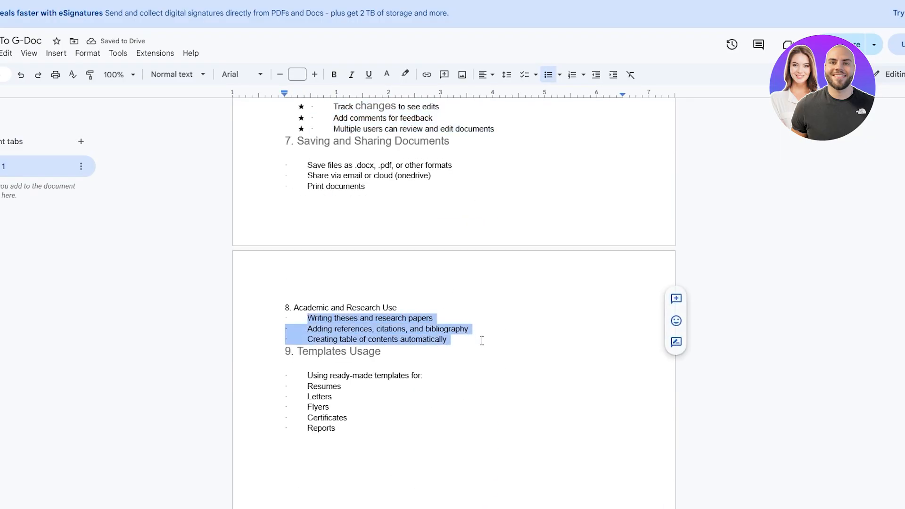
pyautogui.click(584, 75)
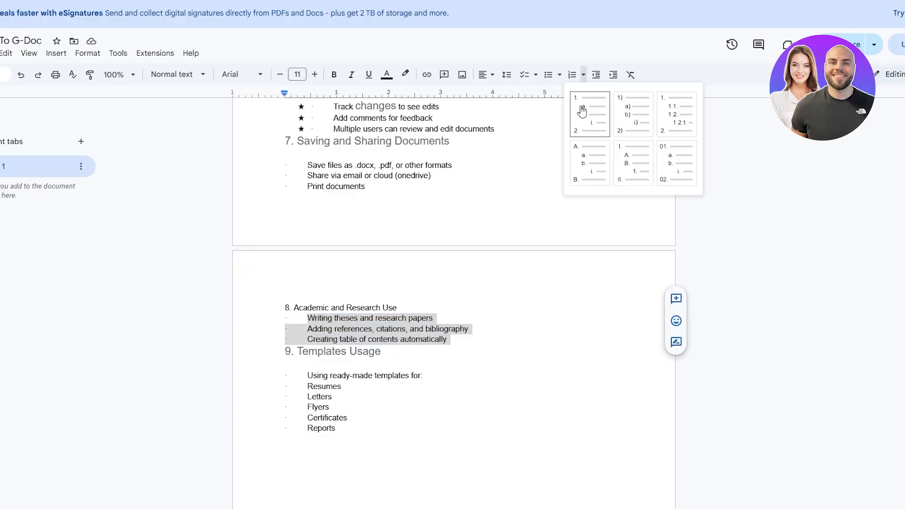
pyautogui.click(560, 75)
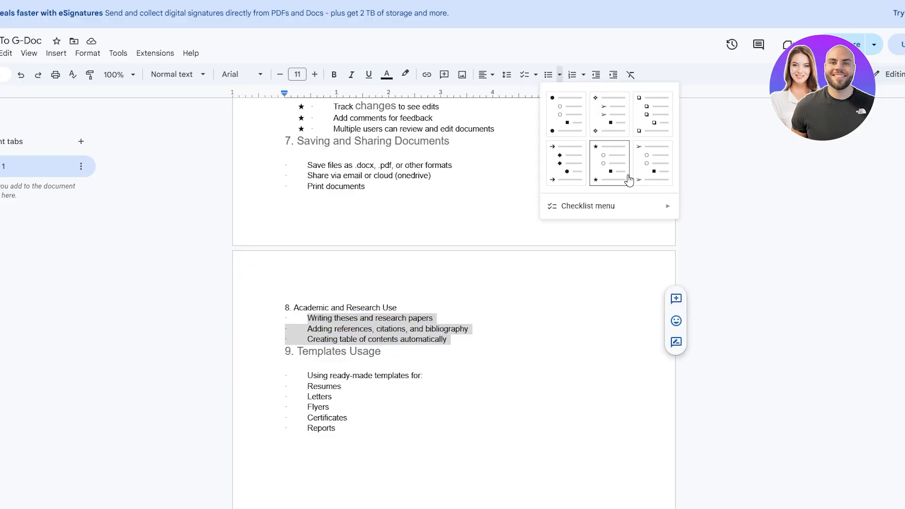
pyautogui.click(629, 179)
# Turn the items from "Using ready-made templates for:" to "Reports" under "9. Templates Usage" into a list with arrowhead bullets
pyautogui.scroll(-5, 370, 322)
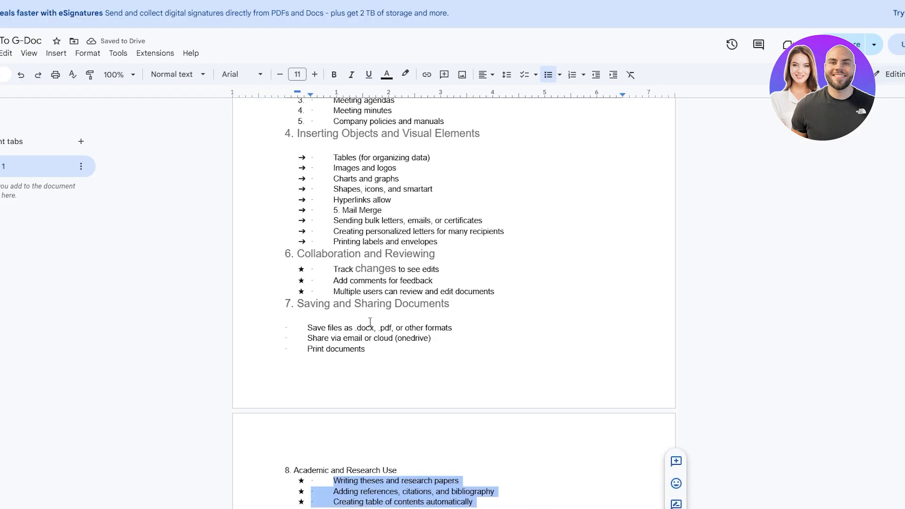
pyautogui.scroll(-8, 370, 322)
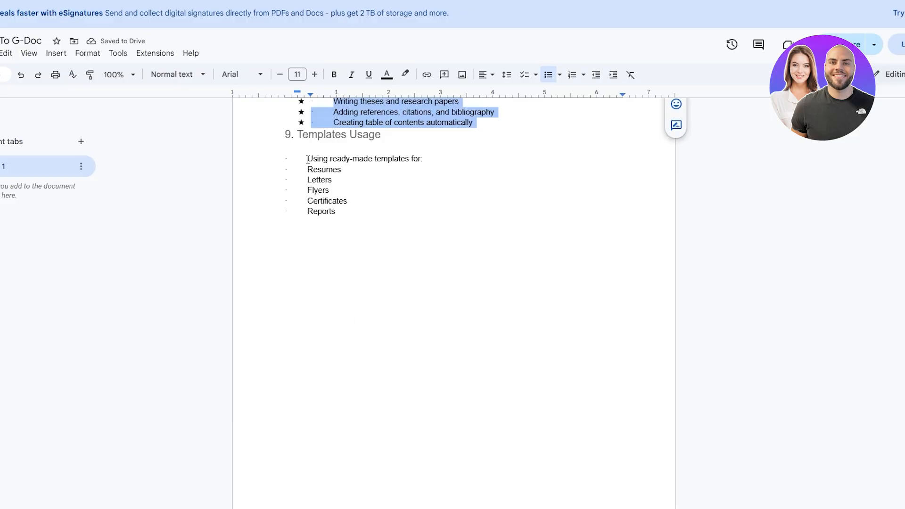
pyautogui.moveTo(308, 159); pyautogui.dragTo(336, 211)
pyautogui.click(548, 75)
pyautogui.click(324, 244)
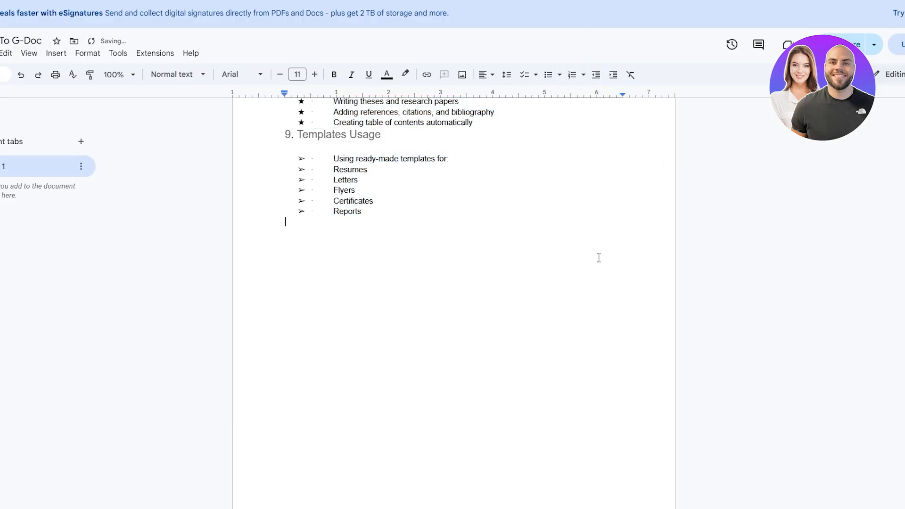
# Set the line spacing to 1.5 for all text from "Its Most Common Uses Include:" to the end of the document
pyautogui.scroll(15, 490, 307)
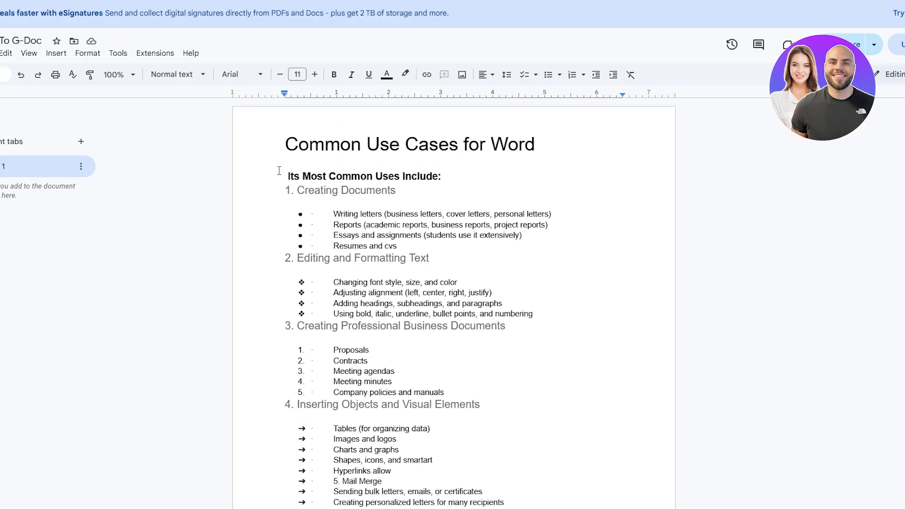
pyautogui.moveTo(277, 169); pyautogui.dragTo(437, 334)
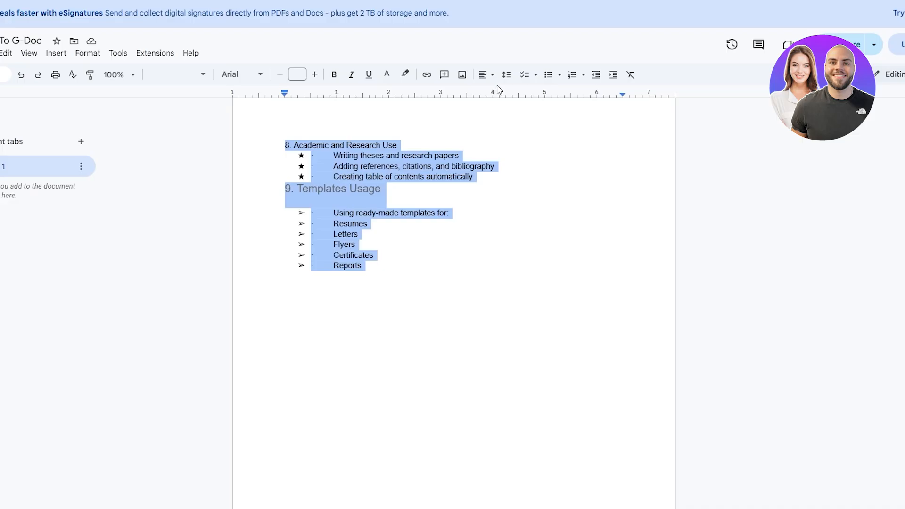
pyautogui.click(507, 75)
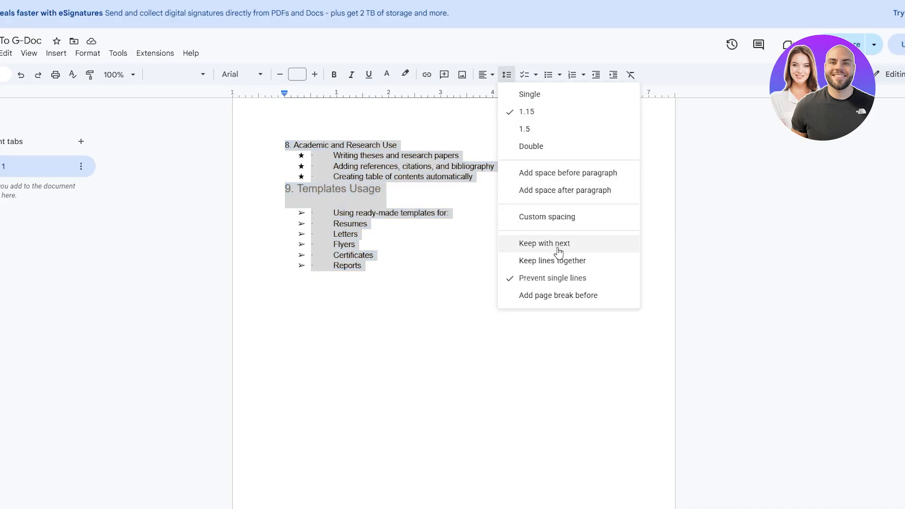
pyautogui.click(545, 136)
pyautogui.scroll(10, 554, 293)
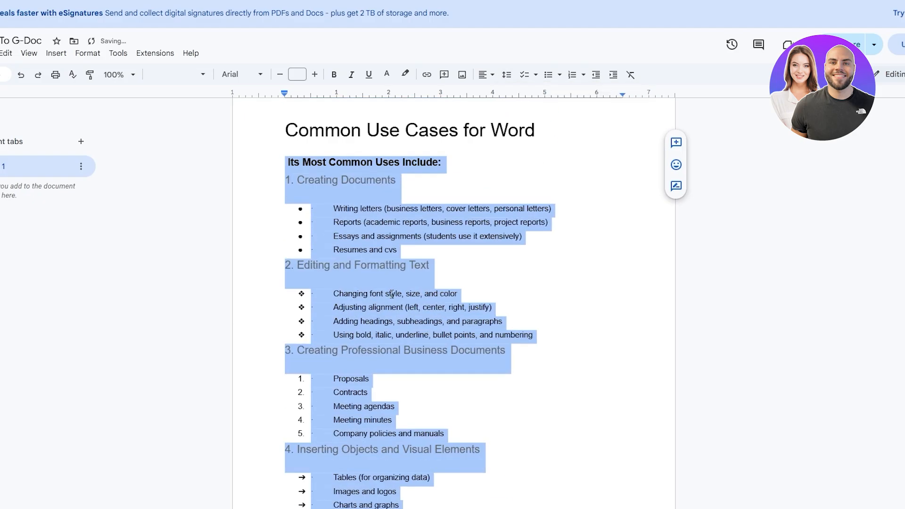
pyautogui.click(801, 300)
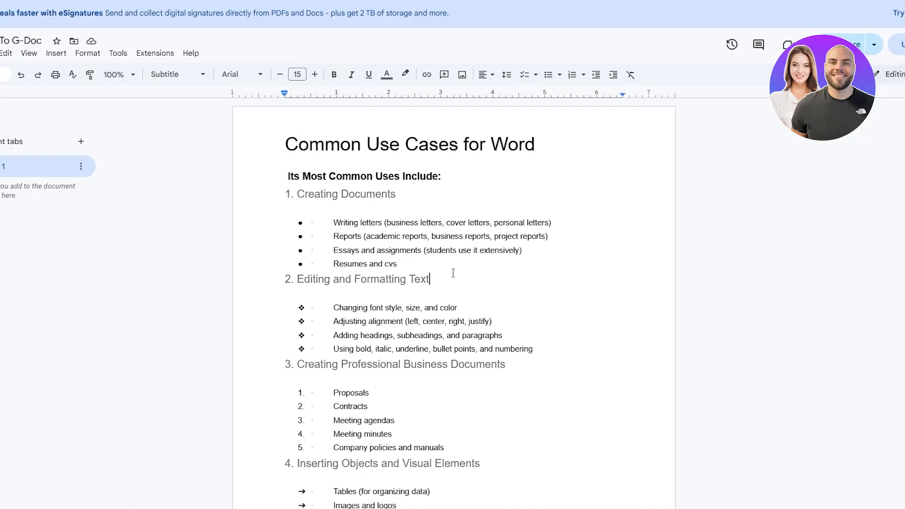
# Add space before the paragraph for the heading "2. Editing and Formatting Text"
pyautogui.press('Up')
pyautogui.tripleClick(431, 281)
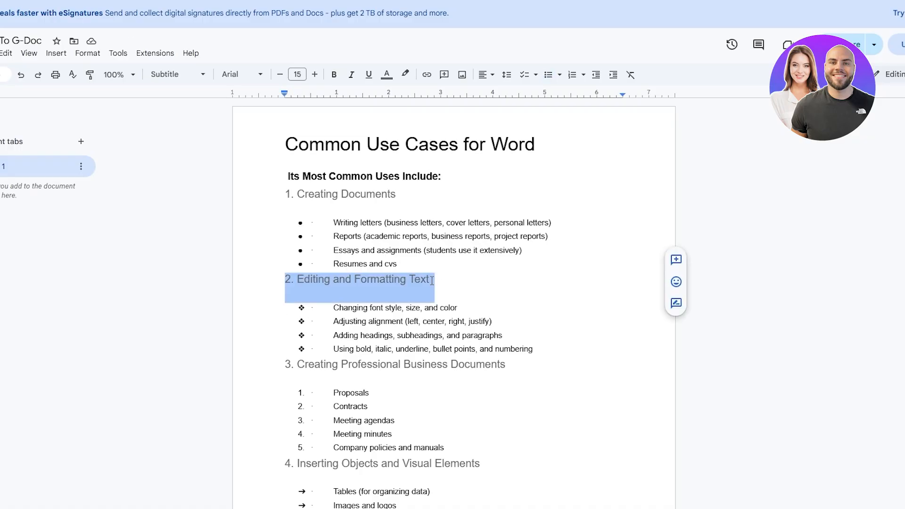
pyautogui.click(506, 75)
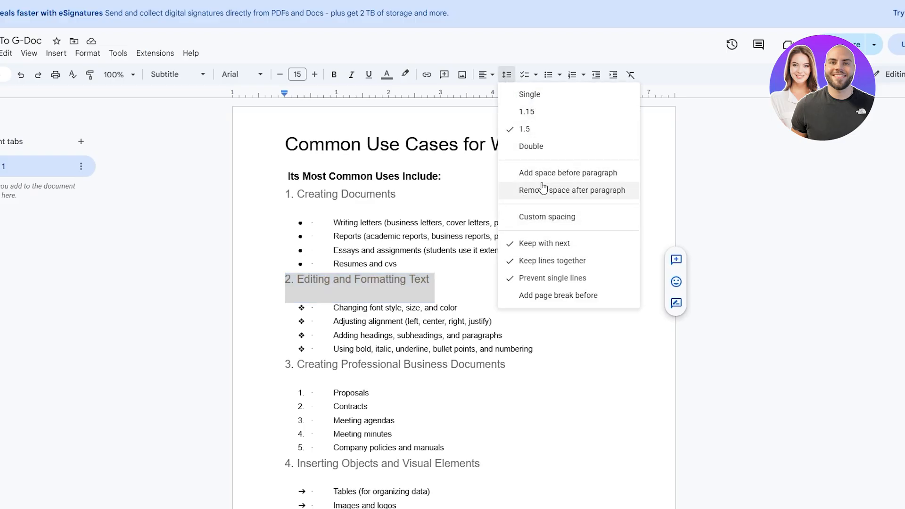
pyautogui.click(572, 179)
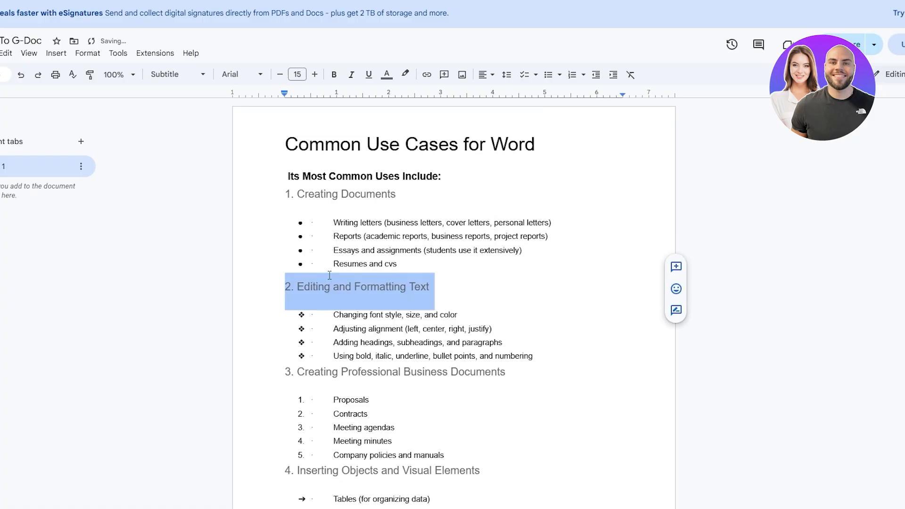
# Copy the format of the "2. Editing and Formatting Text" heading onto section headings 1, 3, 4 and 6
pyautogui.click(90, 74)
pyautogui.scroll(-3, 289, 192)
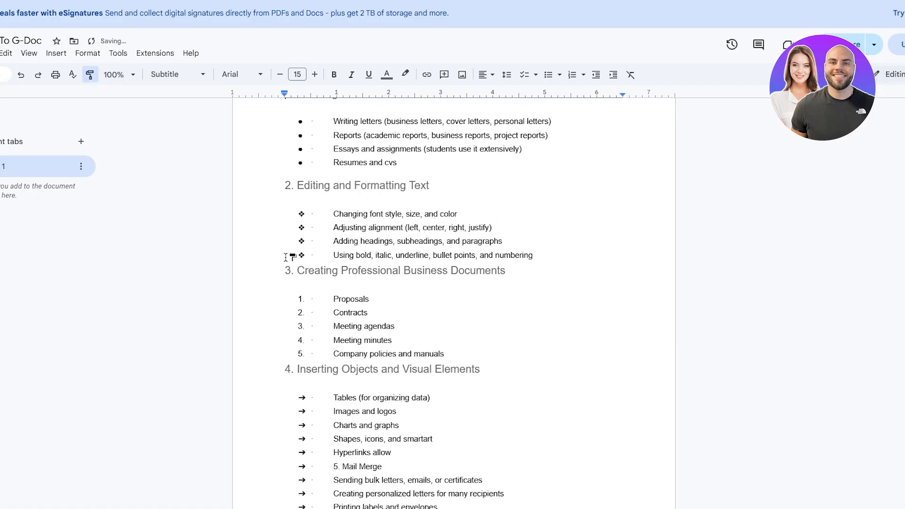
pyautogui.click(282, 270)
pyautogui.scroll(-2, 286, 269)
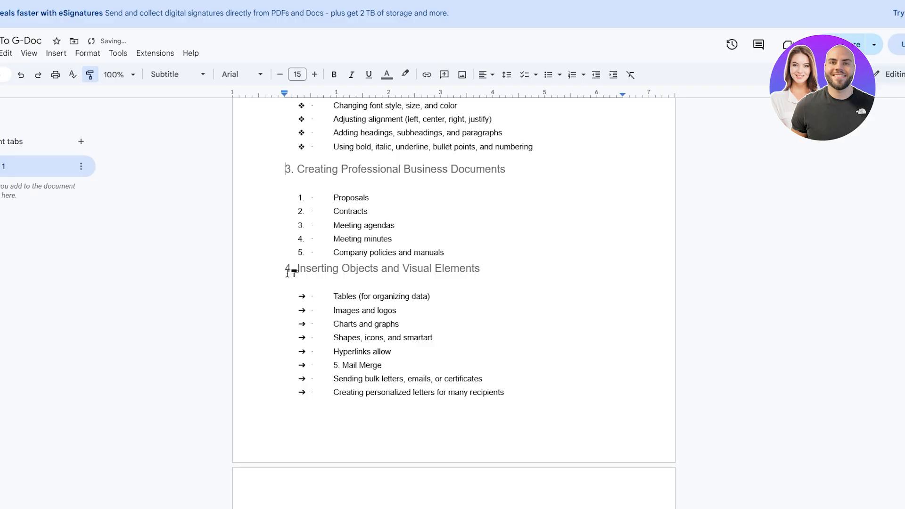
pyautogui.click(288, 269)
pyautogui.scroll(-2, 286, 276)
pyautogui.scroll(-3, 286, 280)
pyautogui.click(285, 326)
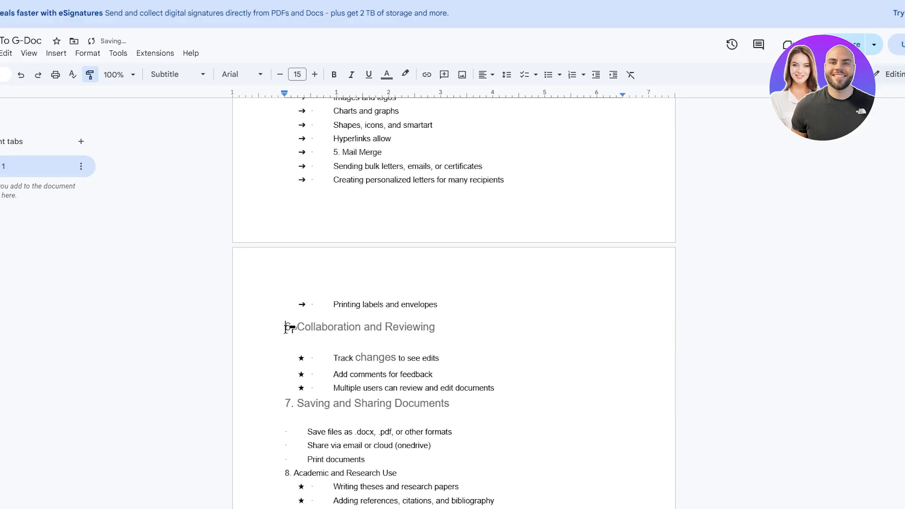
# Apply the same copied heading format to section headings 7, 8 and 9, and stop painting the format
pyautogui.scroll(-4, 283, 301)
pyautogui.click(285, 260)
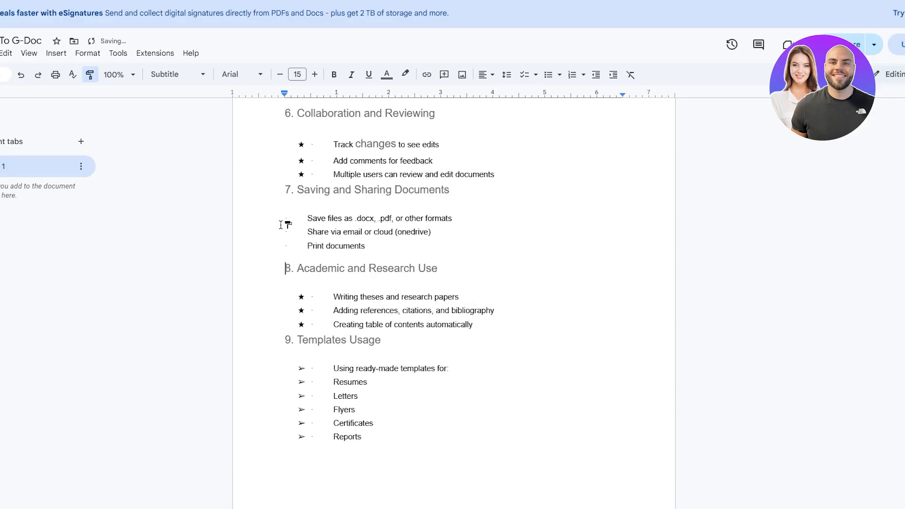
pyautogui.click(289, 339)
pyautogui.click(287, 192)
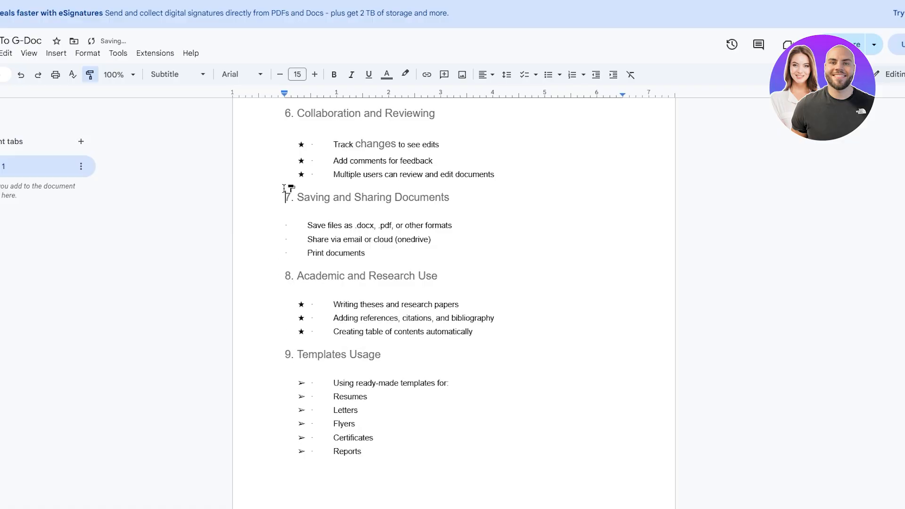
pyautogui.scroll(3, 287, 233)
pyautogui.click(291, 278)
pyautogui.scroll(-6, 825, 273)
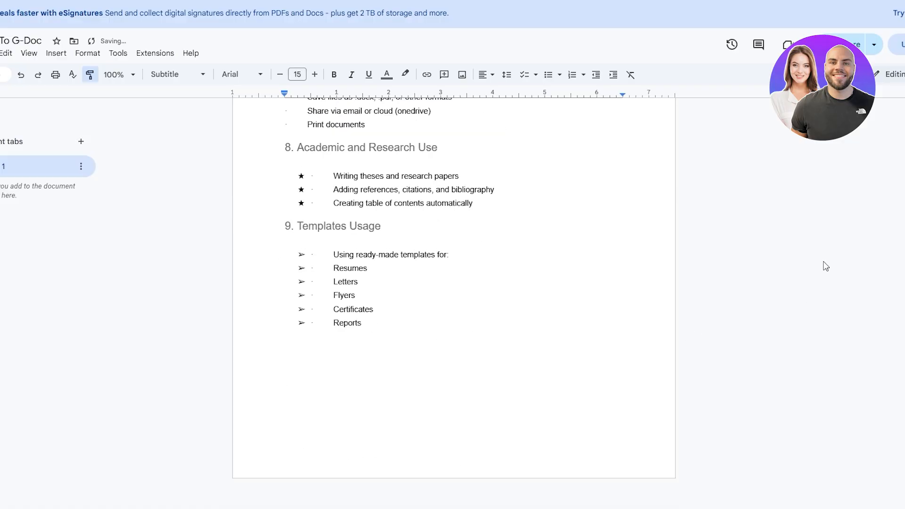
pyautogui.click(88, 77)
# Run the spelling and grammar check both before and after misspelling "academic" as "acpdemic" in the "Reports" item under "1. Creating Documents"
pyautogui.scroll(15, 445, 326)
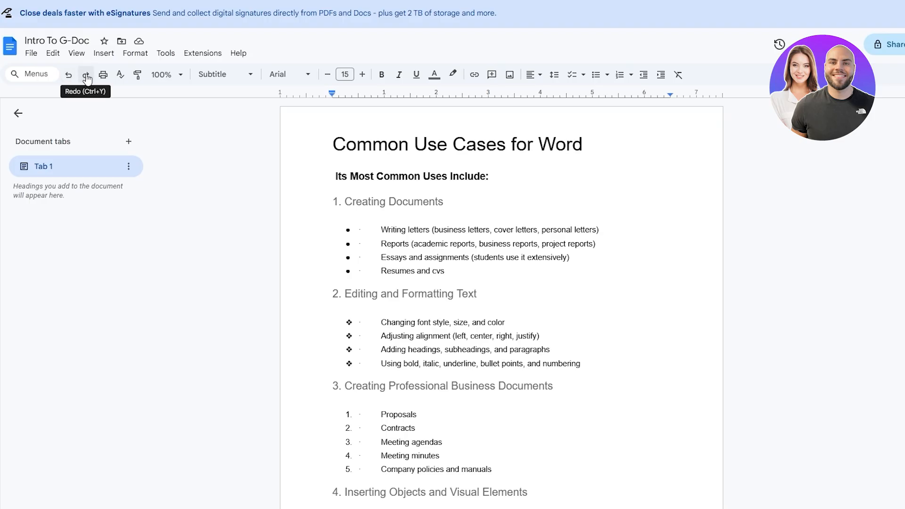
pyautogui.click(119, 76)
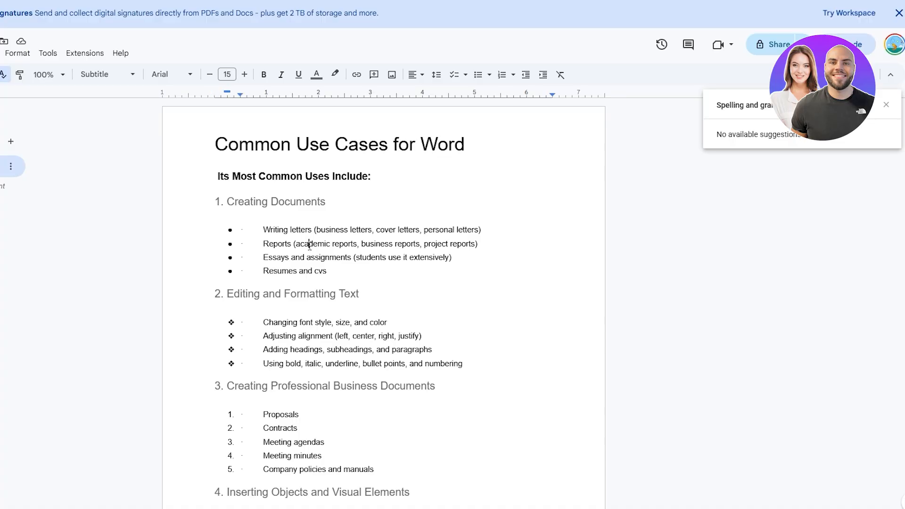
pyautogui.click(726, 278)
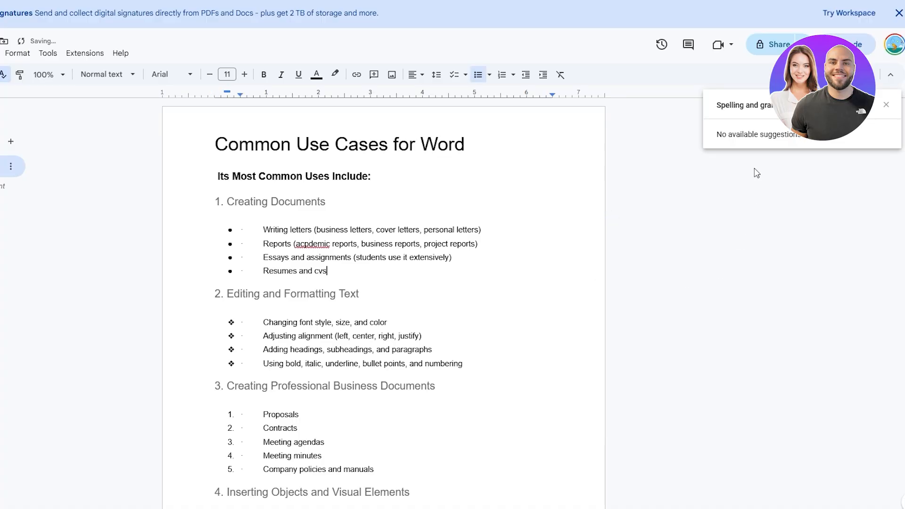
pyautogui.click(887, 104)
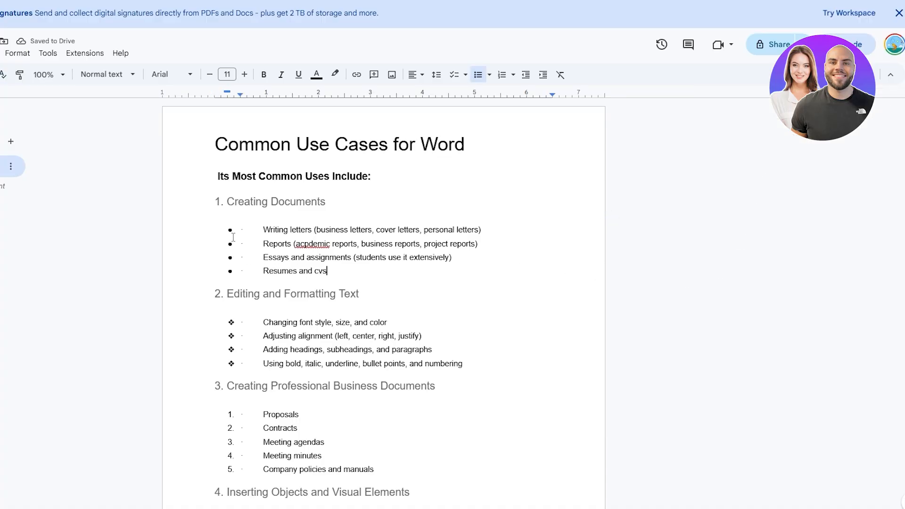
pyautogui.click(2, 74)
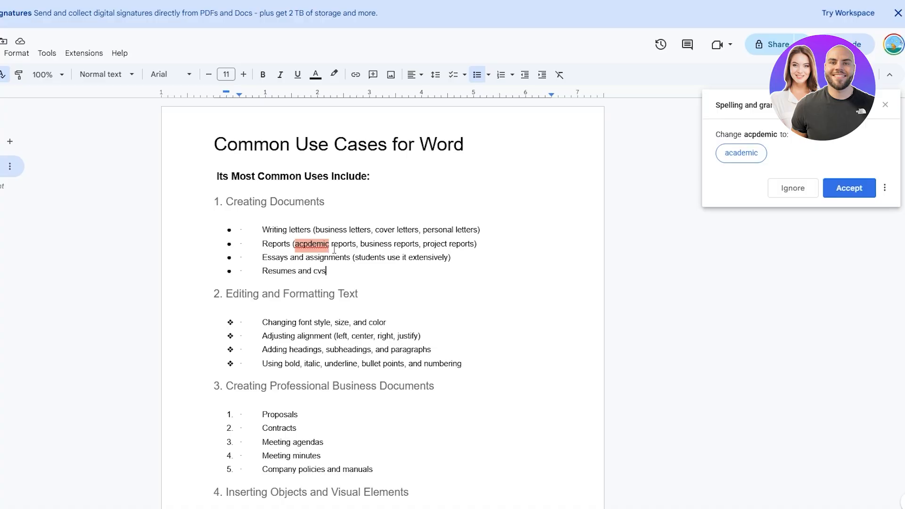
# Correct "acpdemic" to the suggested "academic" and move the cursor to the end of the "Its Most Common Uses Include:" line
pyautogui.click(749, 161)
pyautogui.press('Up')
pyautogui.press('Up')
pyautogui.press('Up')
pyautogui.press('Up')
pyautogui.press('End')
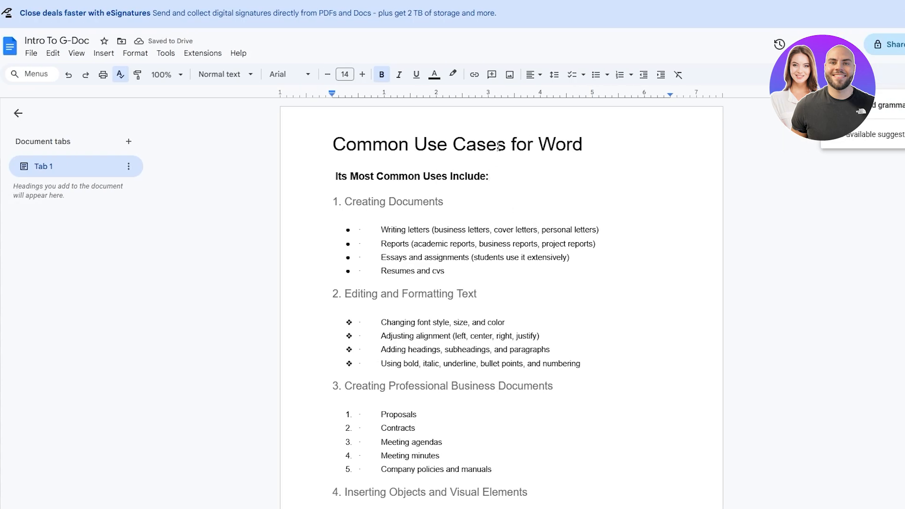
# Highlight "Writing lett" in the first item of section 1 and "ontract" in "Contracts" of section 3 in light yellow
pyautogui.click(454, 75)
pyautogui.click(492, 146)
pyautogui.moveTo(382, 230); pyautogui.dragTo(418, 230)
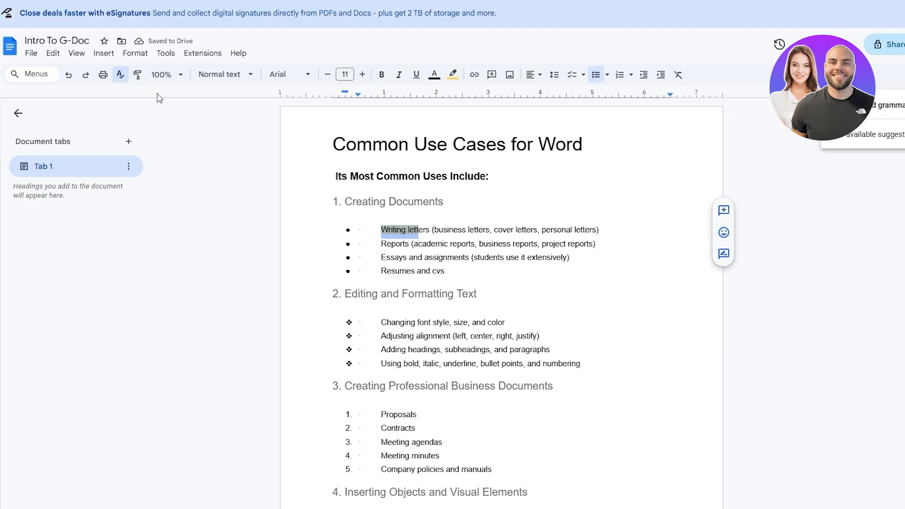
pyautogui.moveTo(383, 336); pyautogui.dragTo(418, 335)
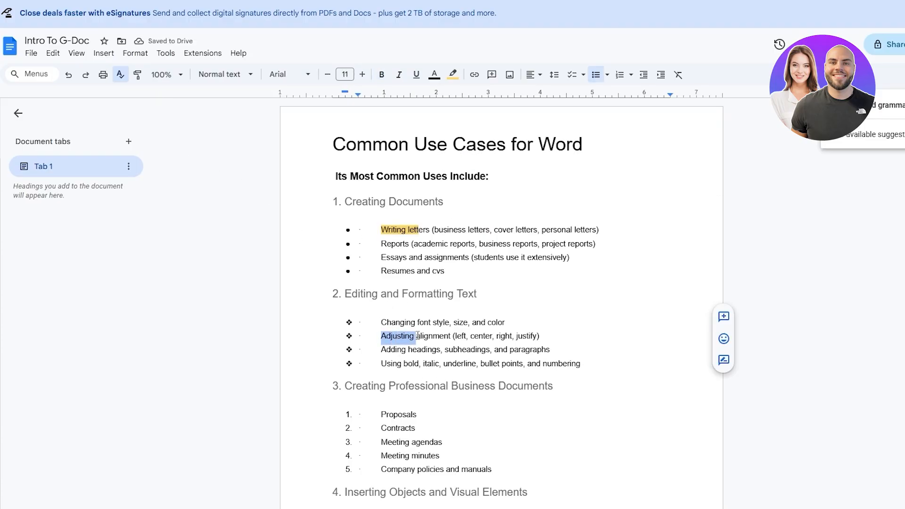
pyautogui.moveTo(387, 428); pyautogui.dragTo(411, 428)
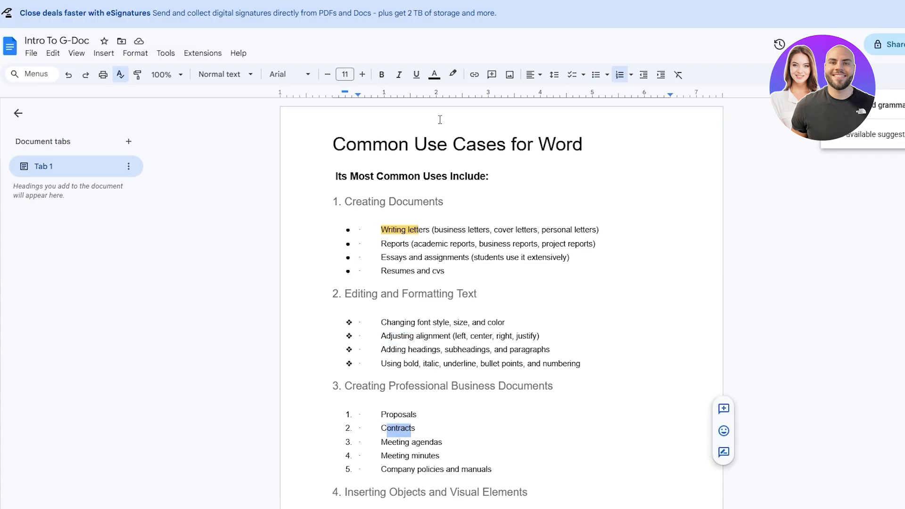
pyautogui.click(452, 74)
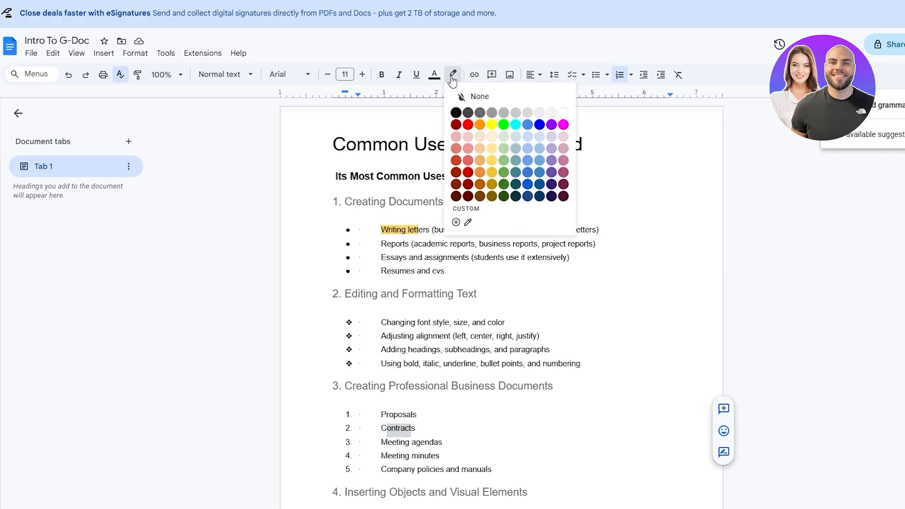
pyautogui.click(492, 149)
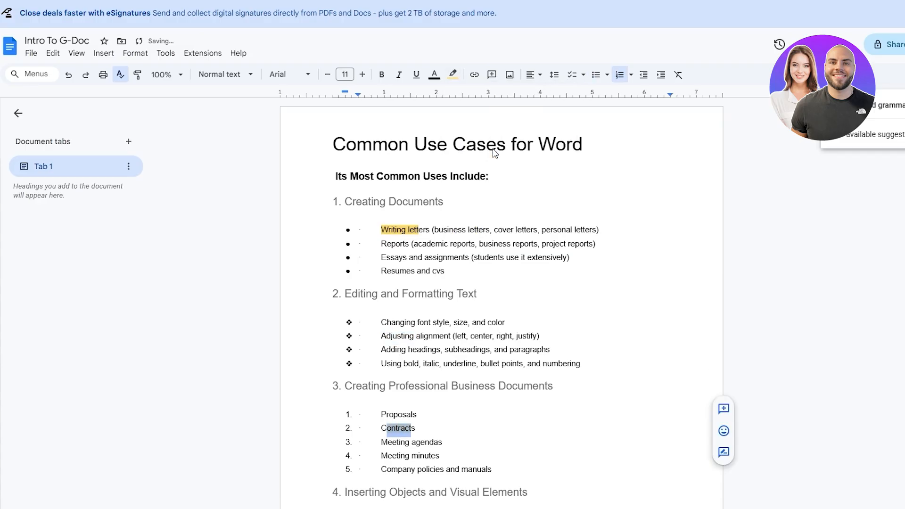
# Copy the yellow highlight from "Contracts" onto "eeting" in "Meeting minutes", "Images a", "Mail Merge" and "Printing" with Paint format
pyautogui.click(139, 79)
pyautogui.scroll(-3, 401, 304)
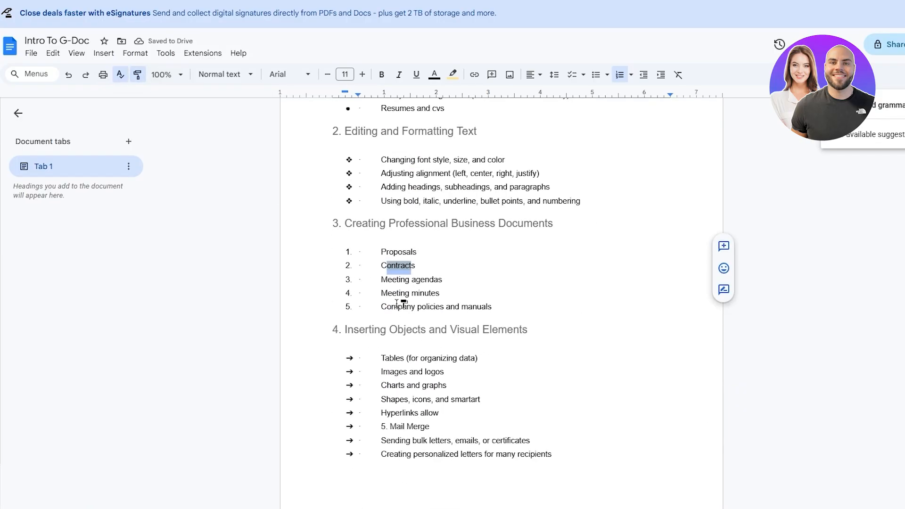
pyautogui.moveTo(388, 293); pyautogui.dragTo(409, 293)
pyautogui.moveTo(381, 372); pyautogui.dragTo(414, 371)
pyautogui.scroll(-3, 405, 343)
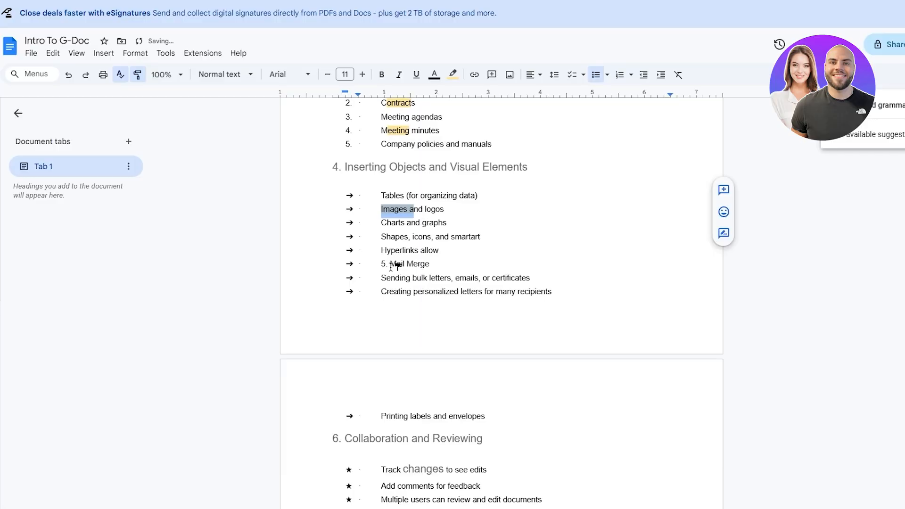
pyautogui.moveTo(391, 267); pyautogui.dragTo(432, 265)
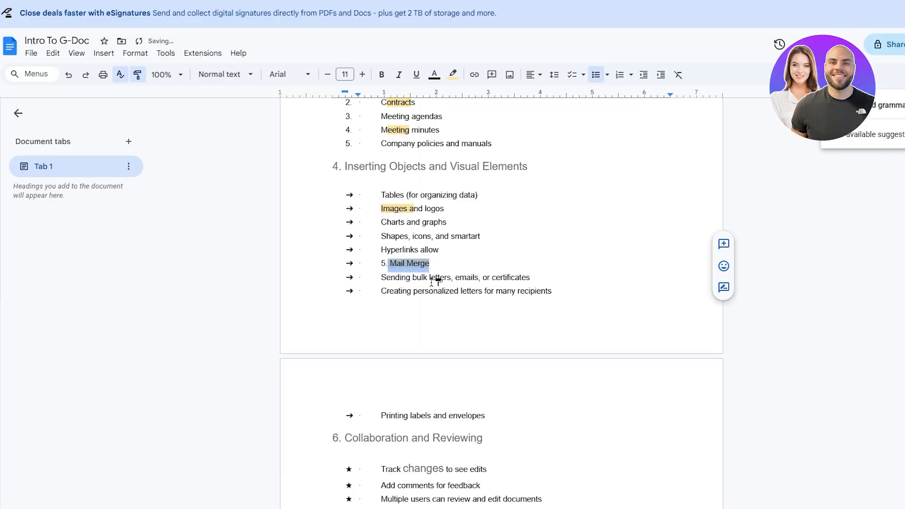
pyautogui.scroll(-2, 435, 281)
pyautogui.moveTo(381, 308); pyautogui.dragTo(409, 307)
pyautogui.scroll(5, 480, 340)
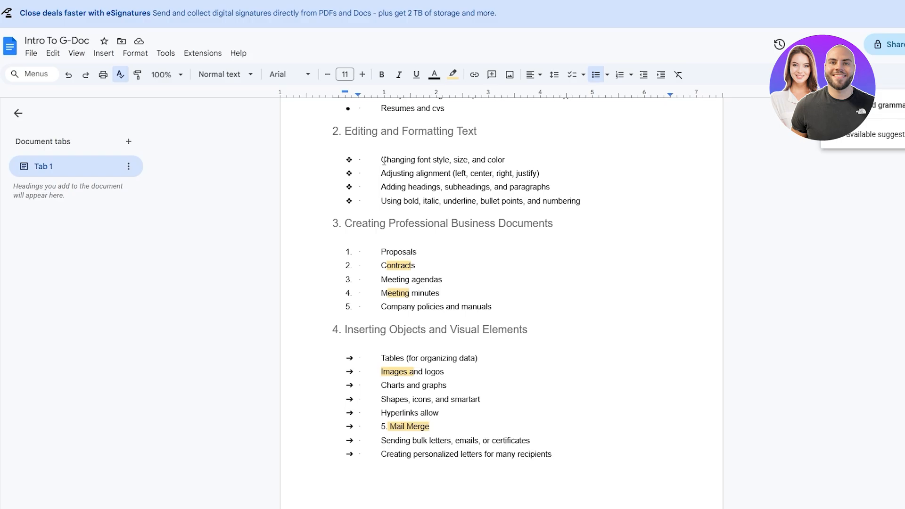
# Try centered, right and justified alignment on the heading "3. Creating Professional Business Documents"
pyautogui.moveTo(382, 160); pyautogui.dragTo(515, 160)
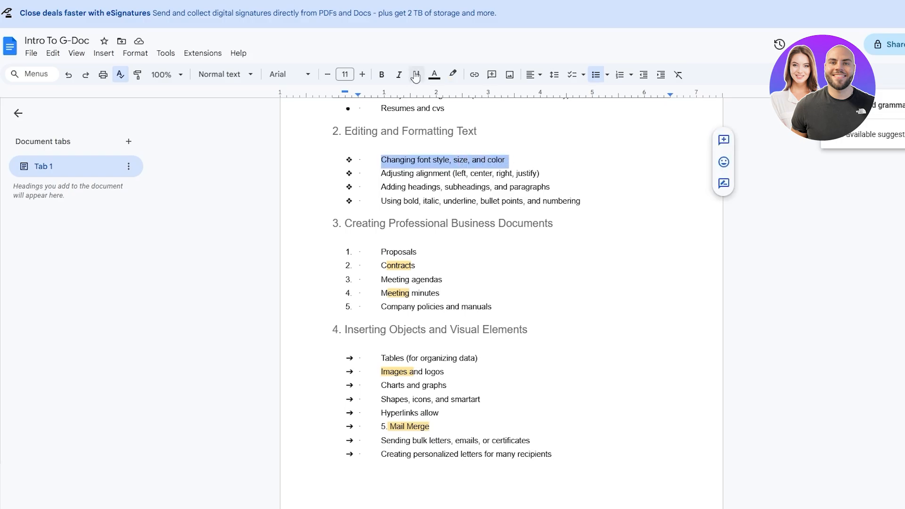
pyautogui.click(203, 238)
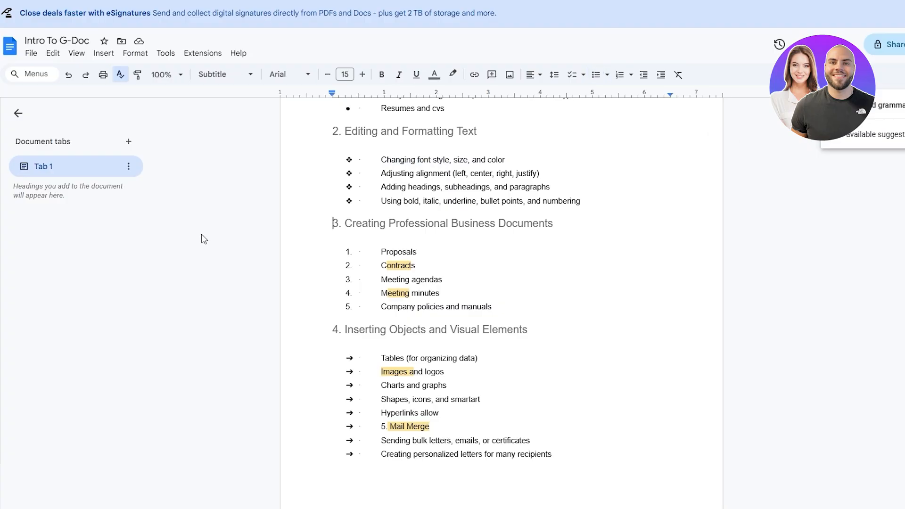
pyautogui.scroll(3, 352, 188)
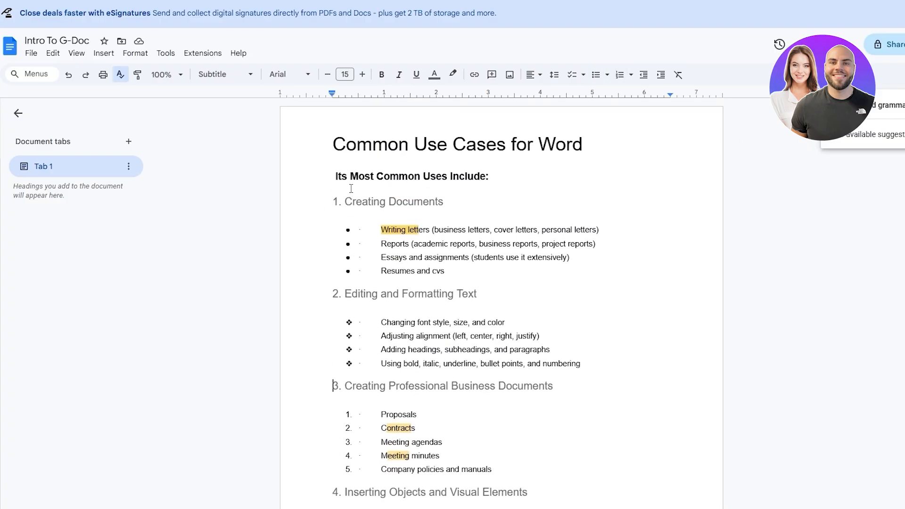
pyautogui.click(537, 75)
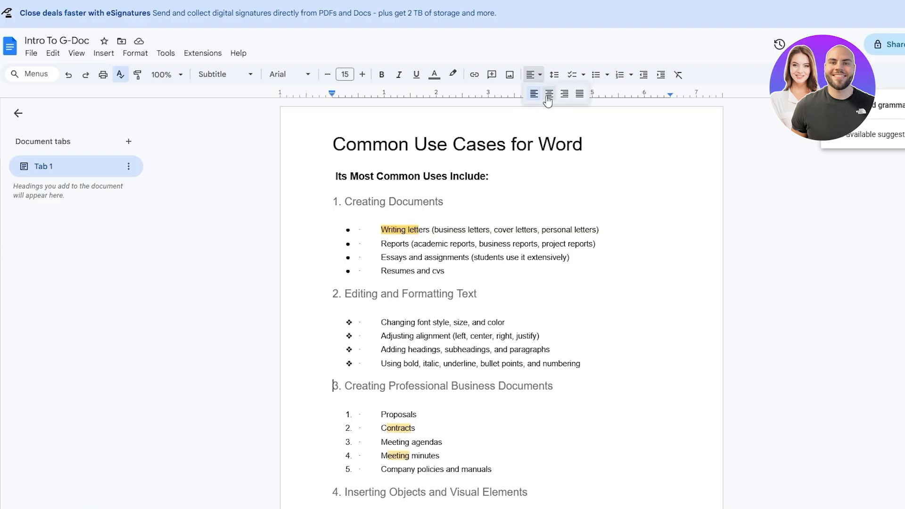
pyautogui.click(547, 97)
pyautogui.click(534, 74)
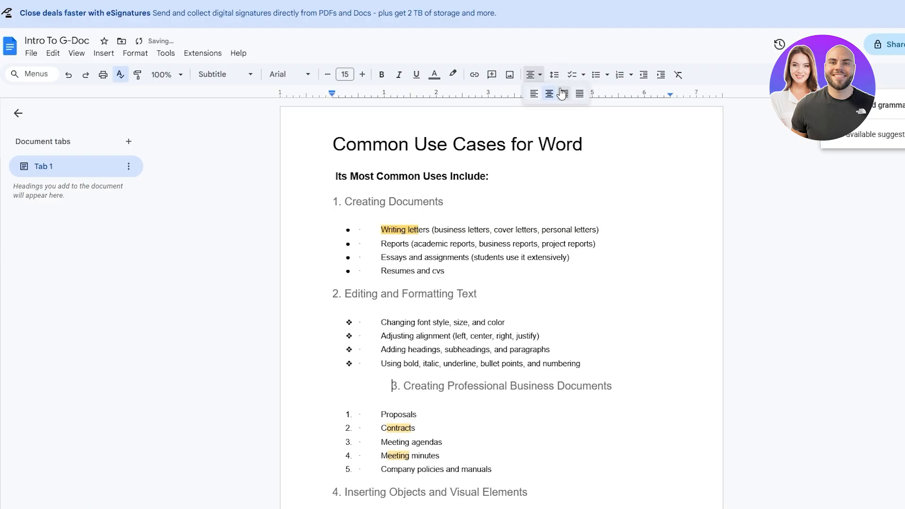
pyautogui.click(564, 93)
pyautogui.click(534, 75)
pyautogui.click(579, 95)
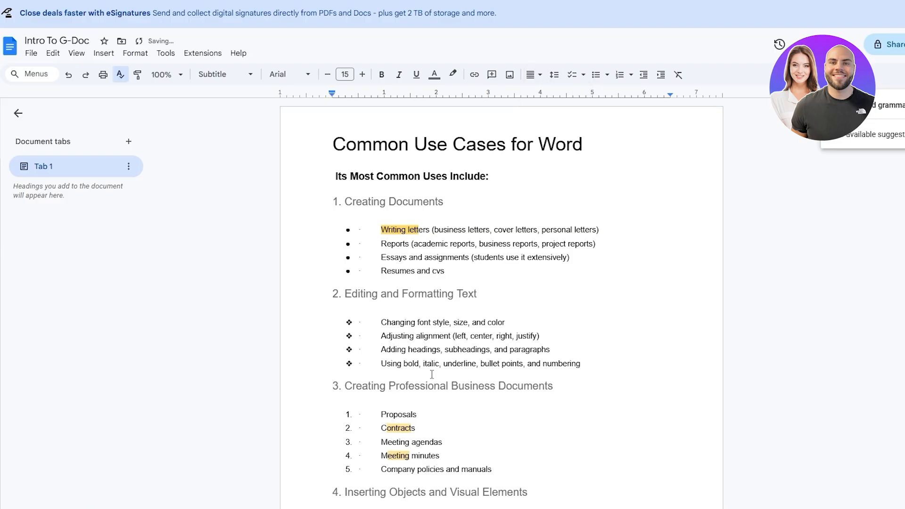
# Try centered, right and justified alignment on all the text below the title, finishing with left alignment
pyautogui.hotkey('ctrl', 'a')
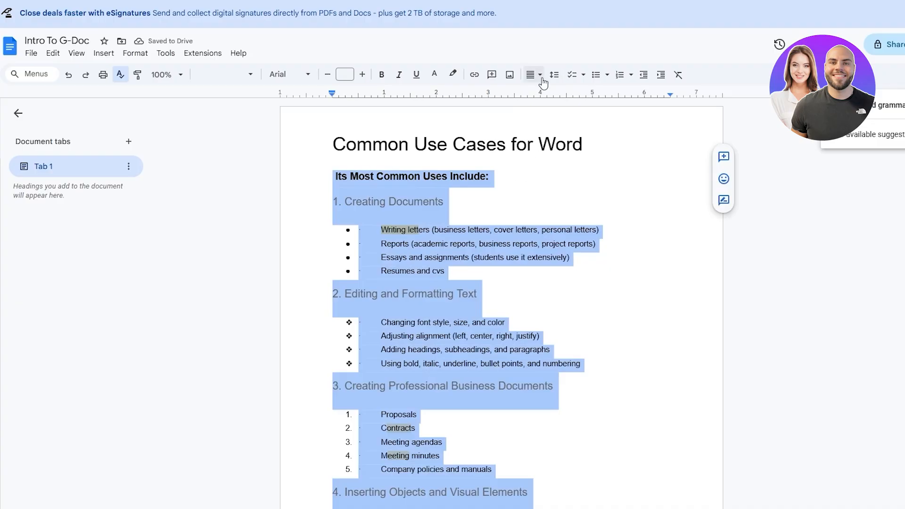
pyautogui.click(534, 74)
pyautogui.click(534, 93)
pyautogui.click(534, 74)
pyautogui.click(547, 94)
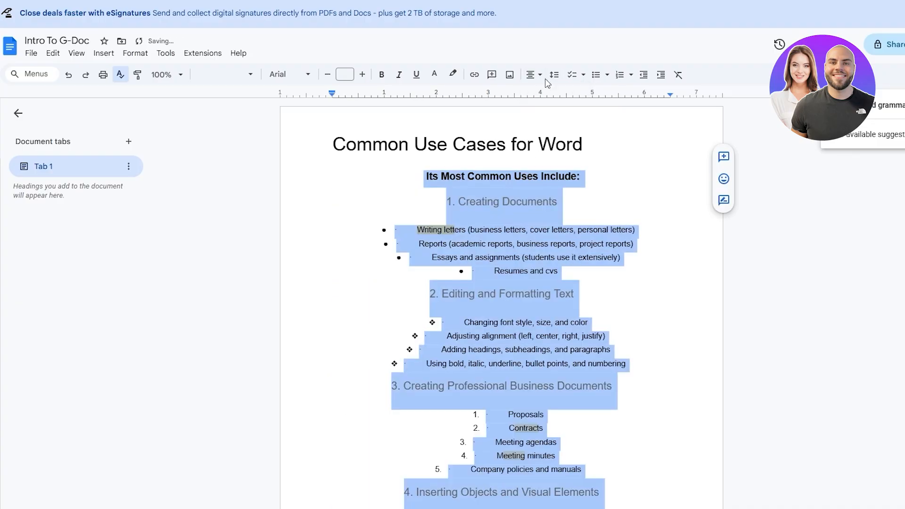
pyautogui.click(534, 74)
pyautogui.click(564, 94)
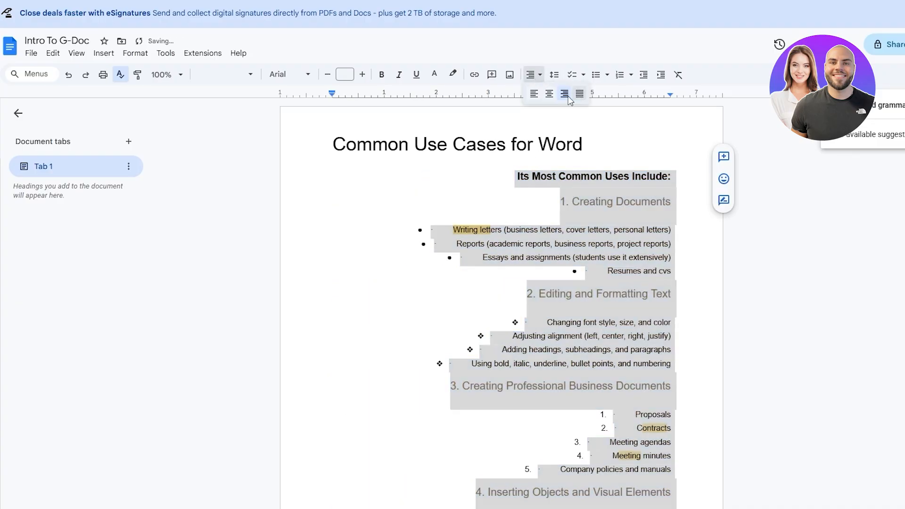
pyautogui.click(579, 93)
pyautogui.click(534, 74)
pyautogui.click(535, 94)
pyautogui.click(477, 294)
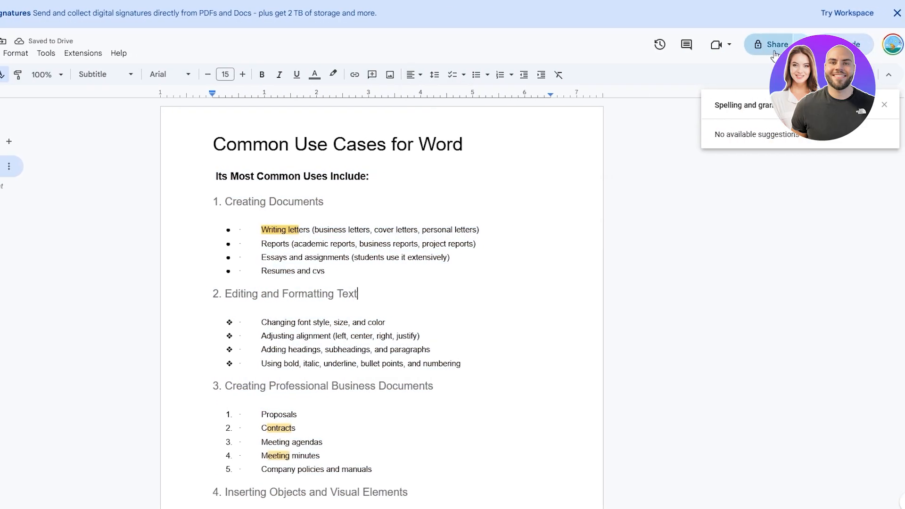
# View the document's sharing options, leave them unchanged, and close the spelling and grammar check
pyautogui.click(771, 45)
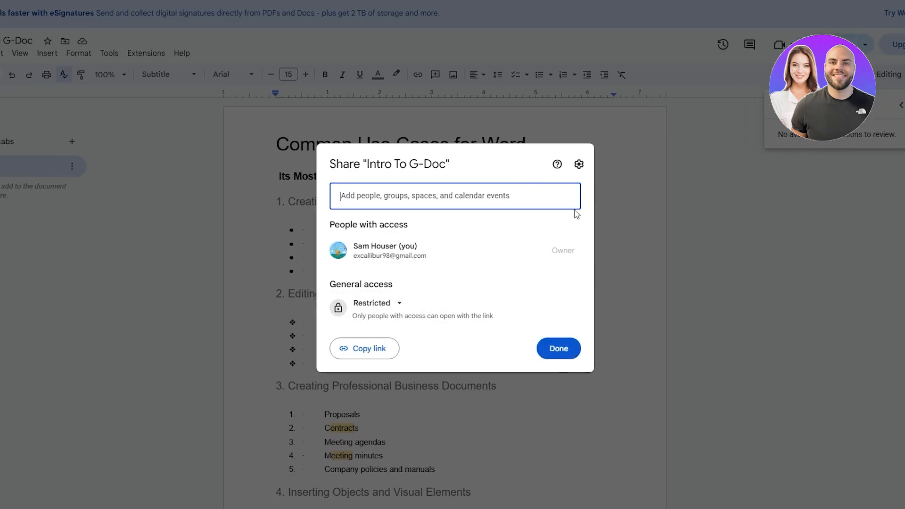
pyautogui.click(697, 315)
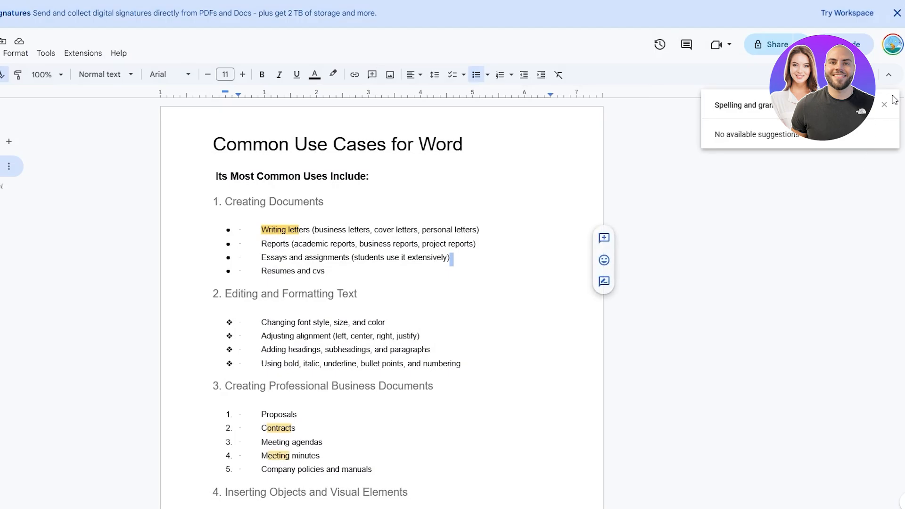
pyautogui.click(760, 382)
# Start a comment from the "Its Most Common Uses Include:" line and cancel it
pyautogui.click(514, 174)
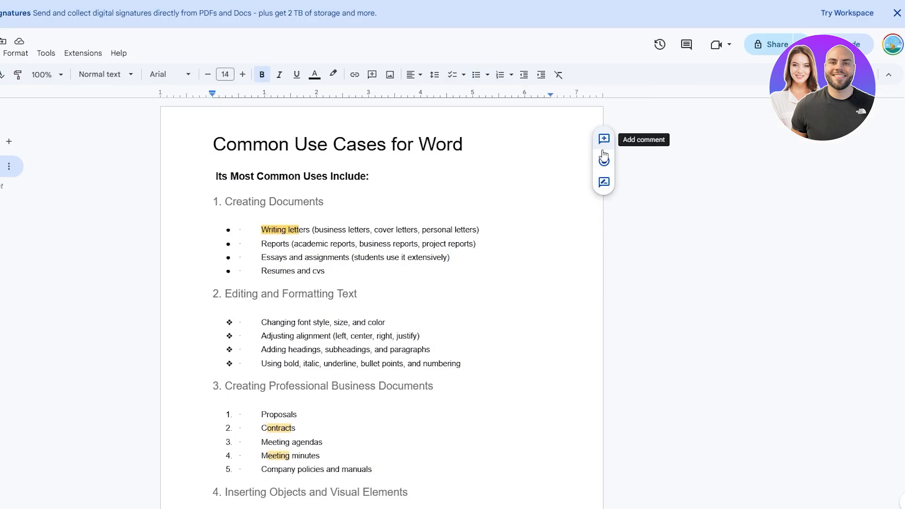
pyautogui.click(597, 141)
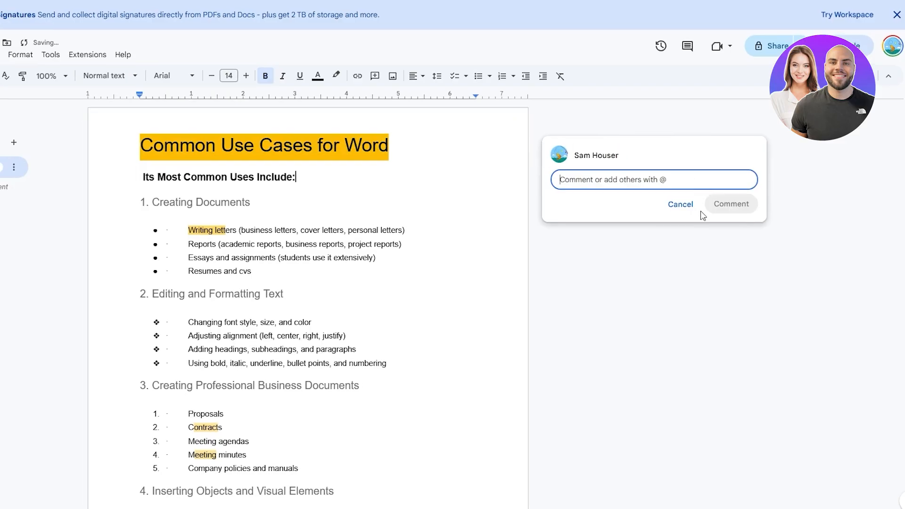
pyautogui.click(680, 205)
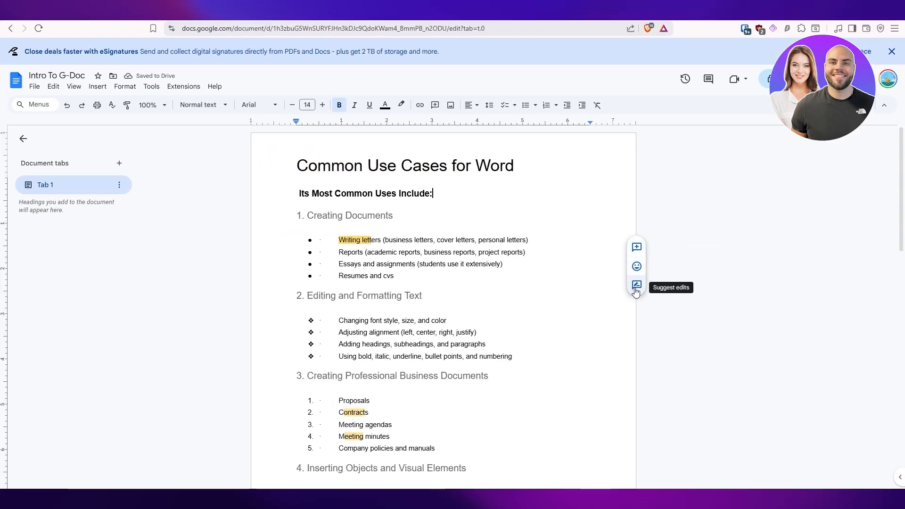
pyautogui.scroll(-6, 758, 340)
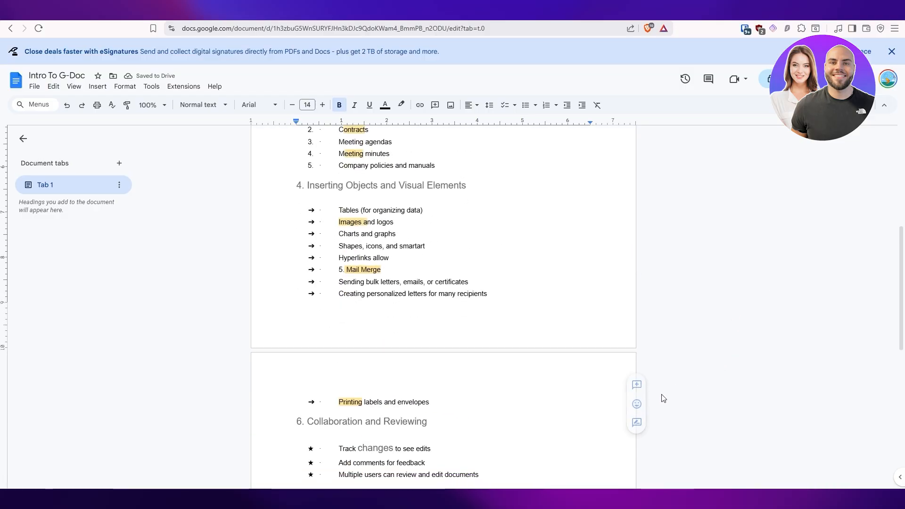
pyautogui.scroll(-5, 580, 423)
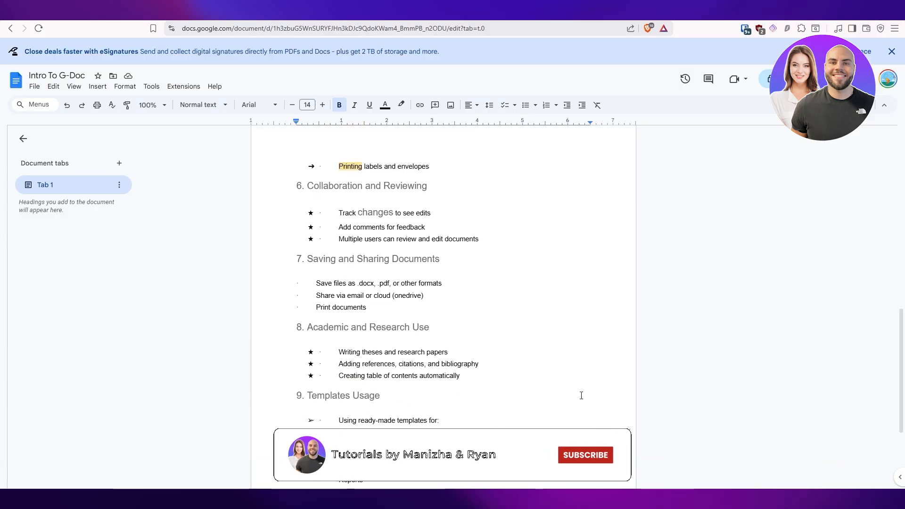